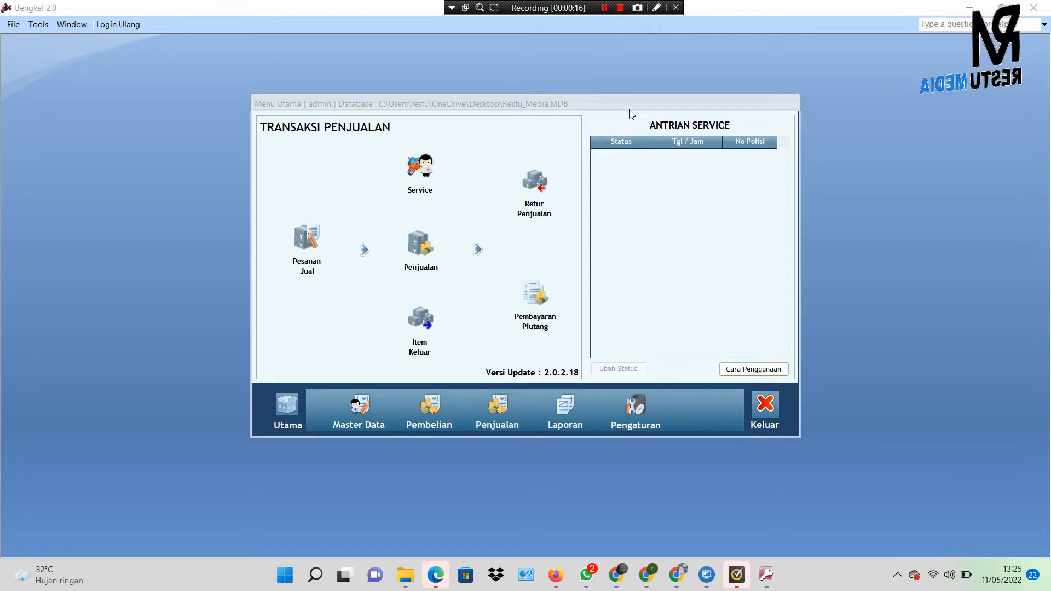
Step: Show the TRANSAKSI PEMBELIAN purchase transactions panel in the Bengkel main menu
click(494, 410)
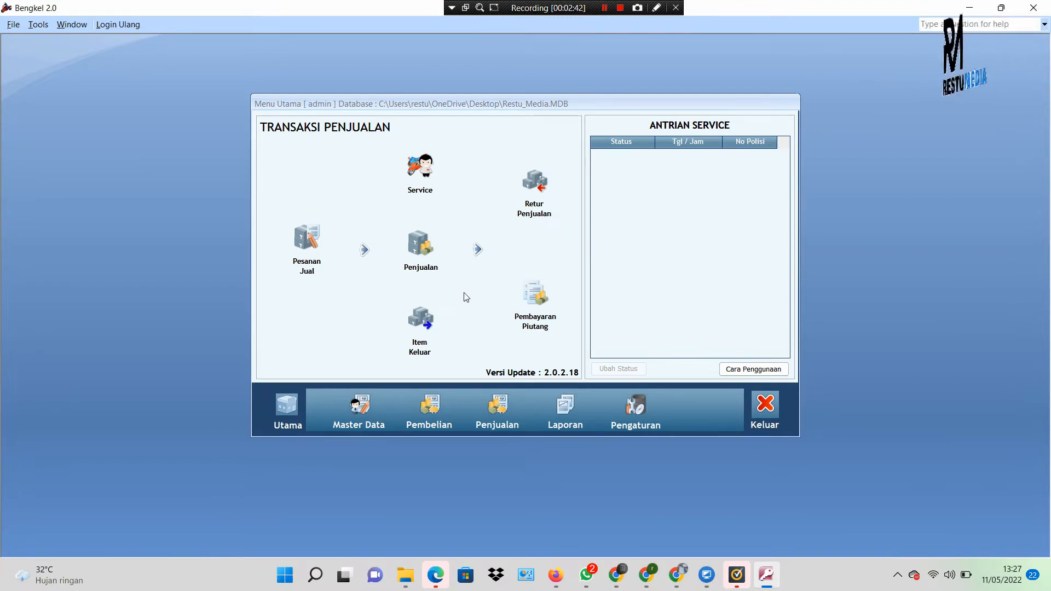
click(440, 412)
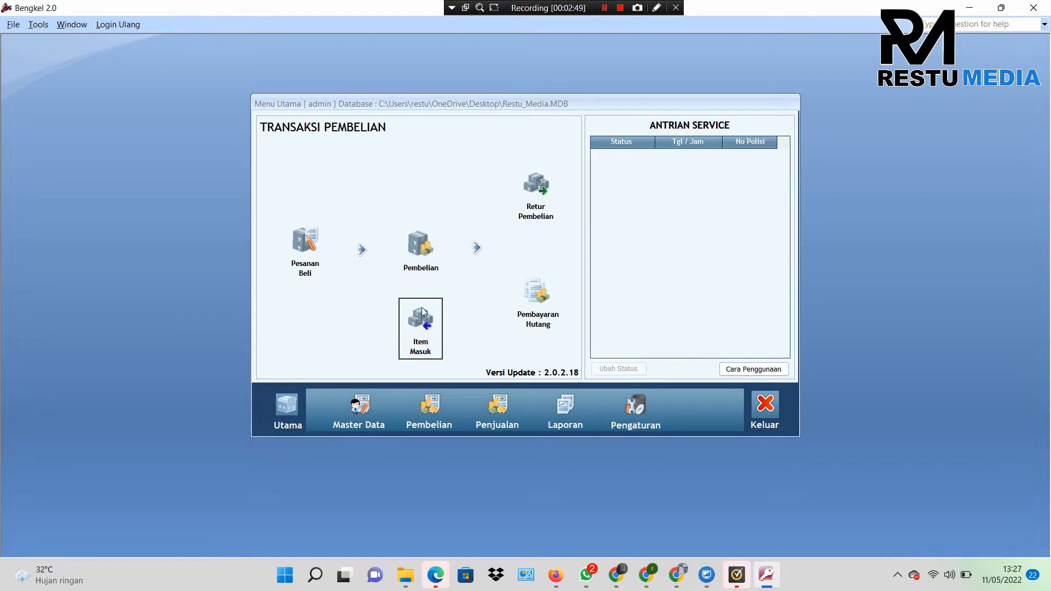
Step: Use the Penjualan toolbar button to bring back the TRANSAKSI PENJUALAN panel
click(498, 410)
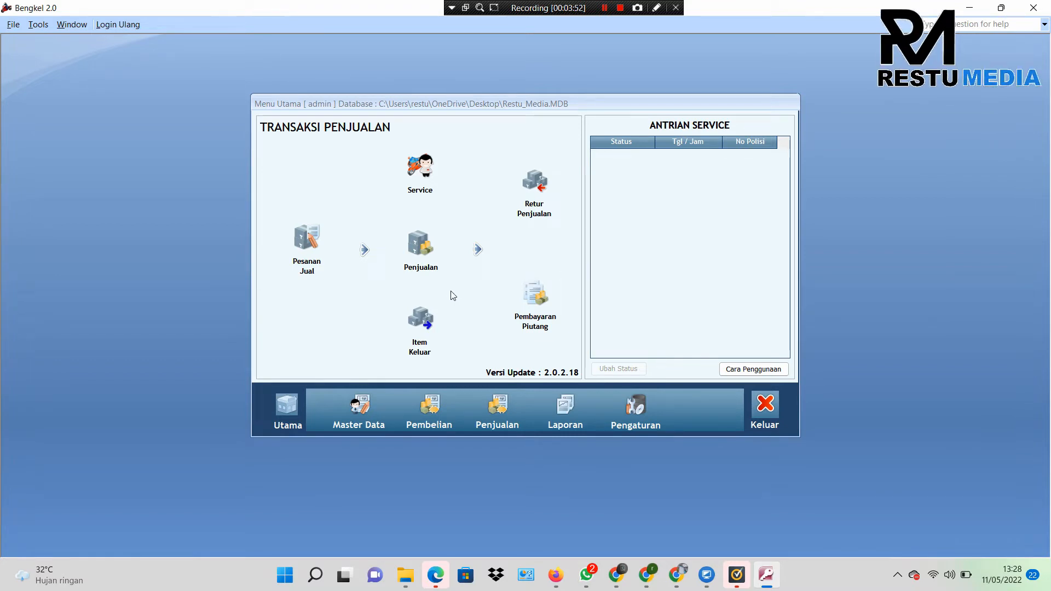
Step: Start a new Pesanan Jual sales order and set its date to 07/05/2022
click(300, 245)
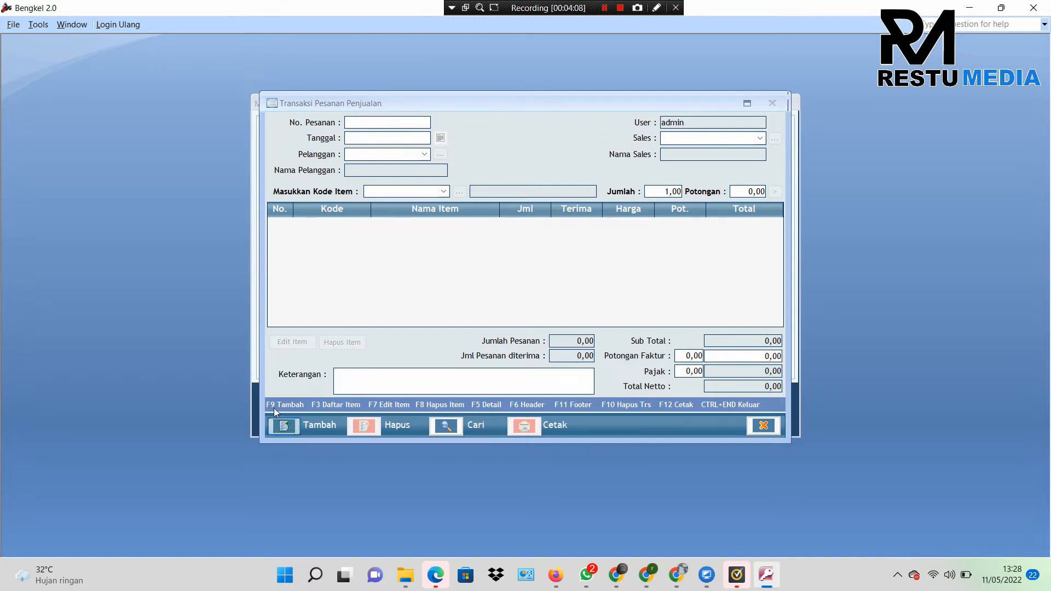
click(283, 426)
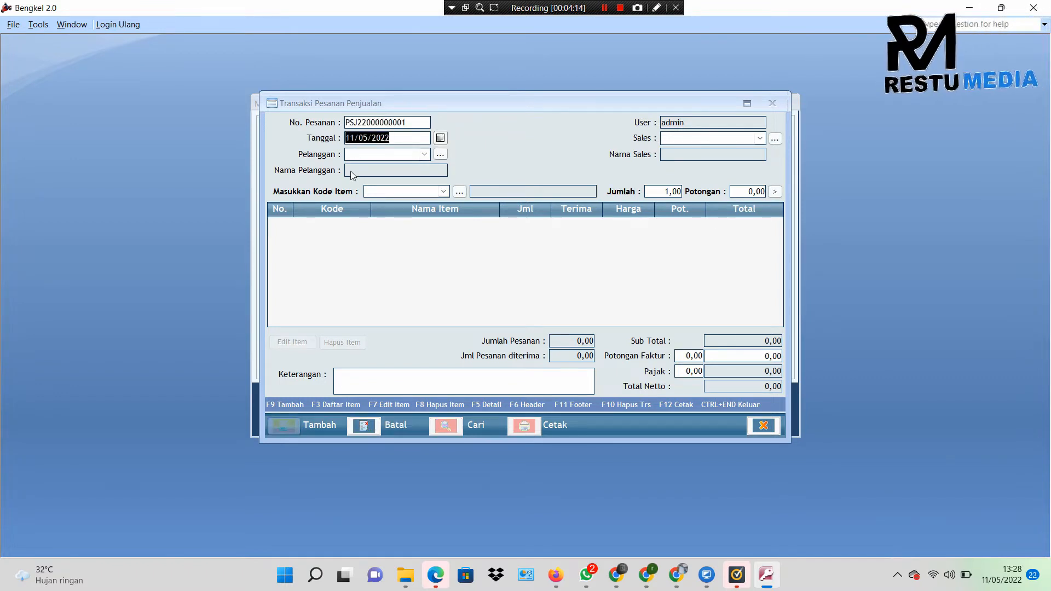
click(425, 155)
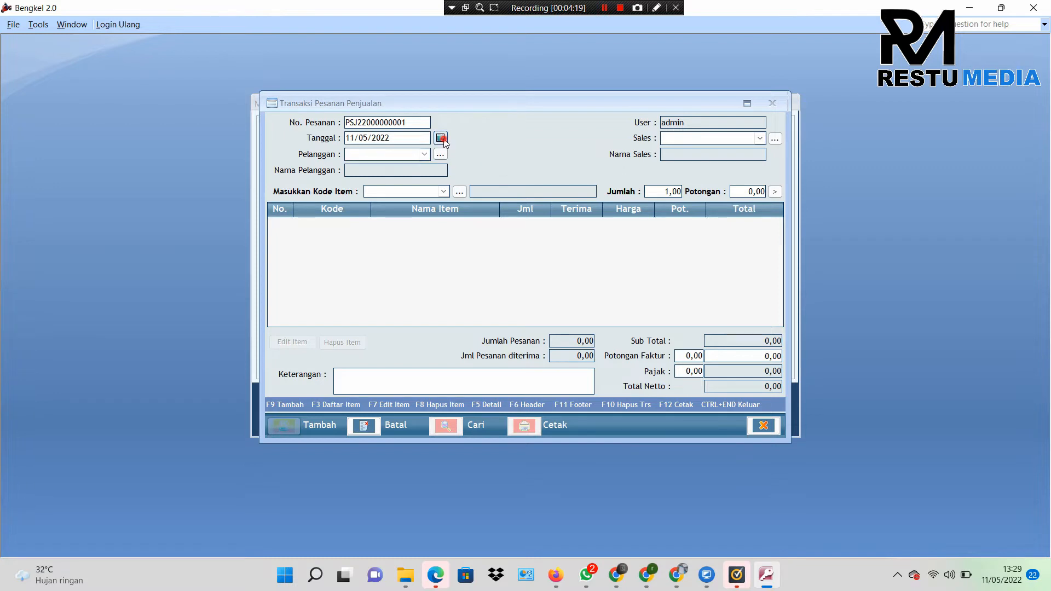
click(440, 138)
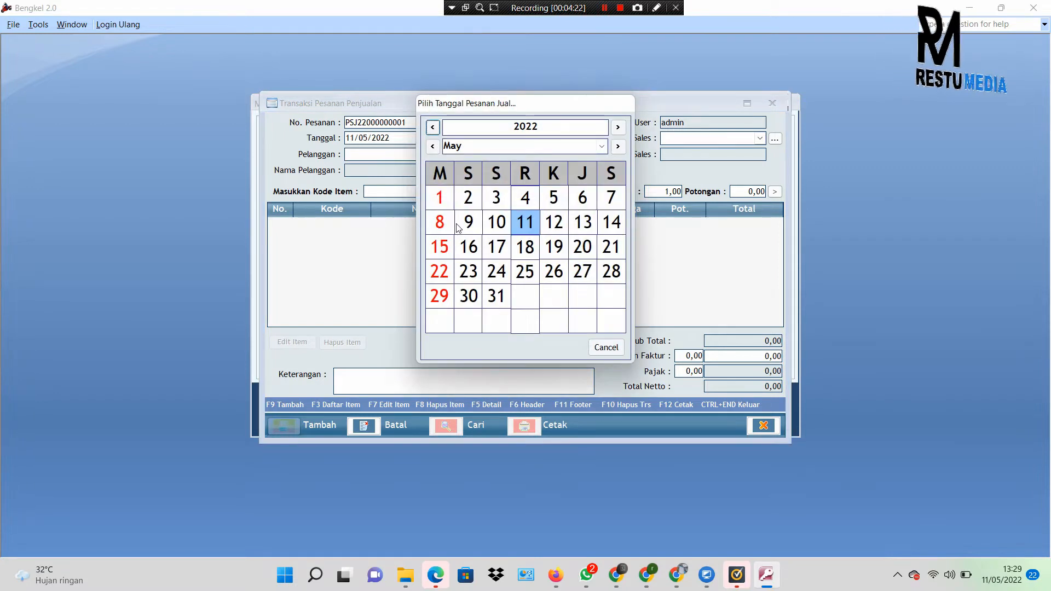
click(610, 199)
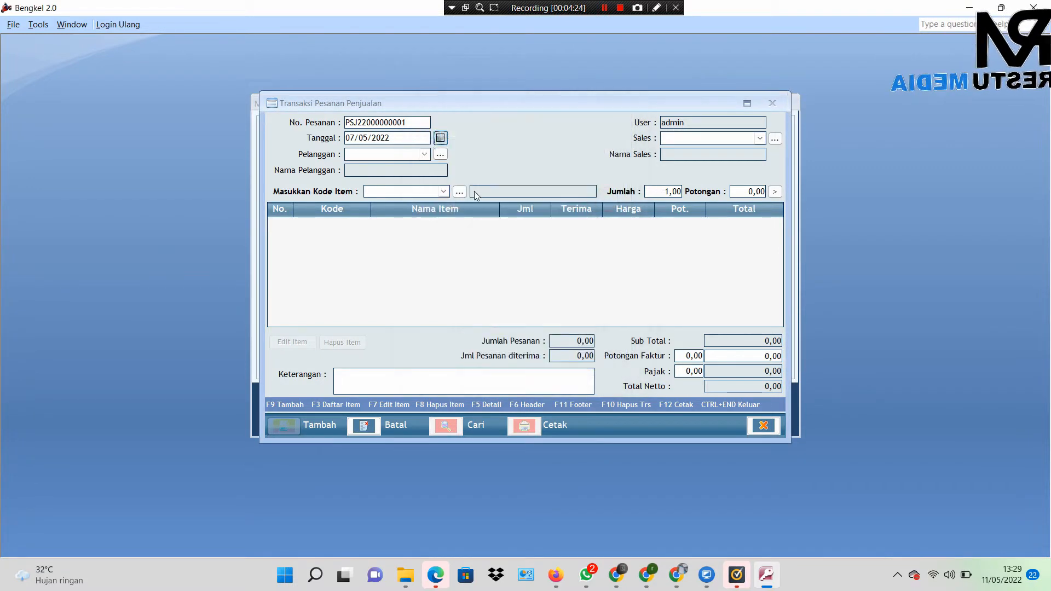
click(423, 155)
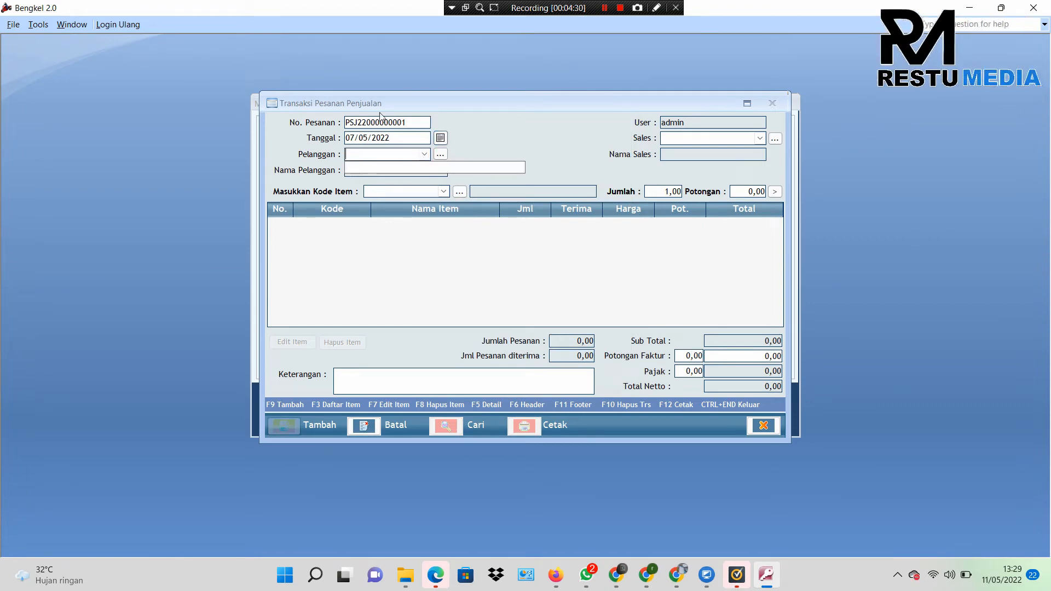
drag(383, 101, 431, 98)
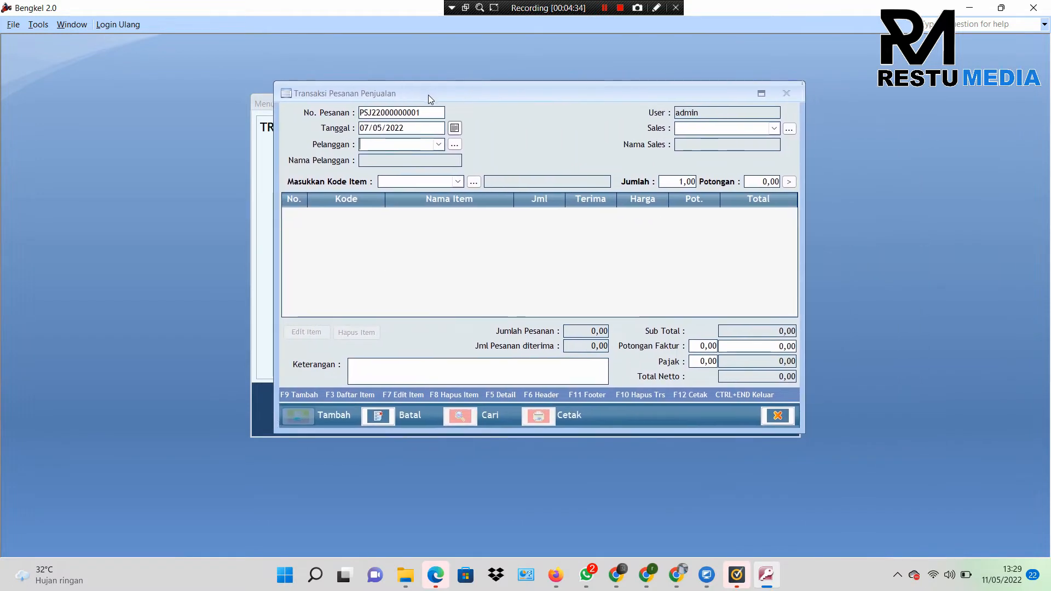
Step: From Cari Data Pelanggan, open a blank new-customer form with code 001
click(455, 145)
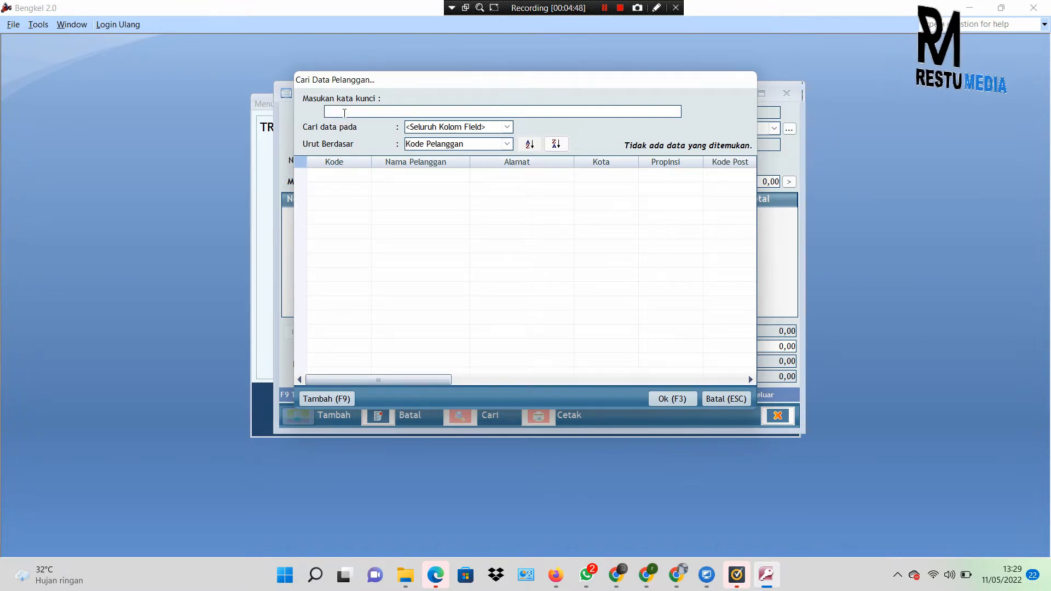
click(324, 399)
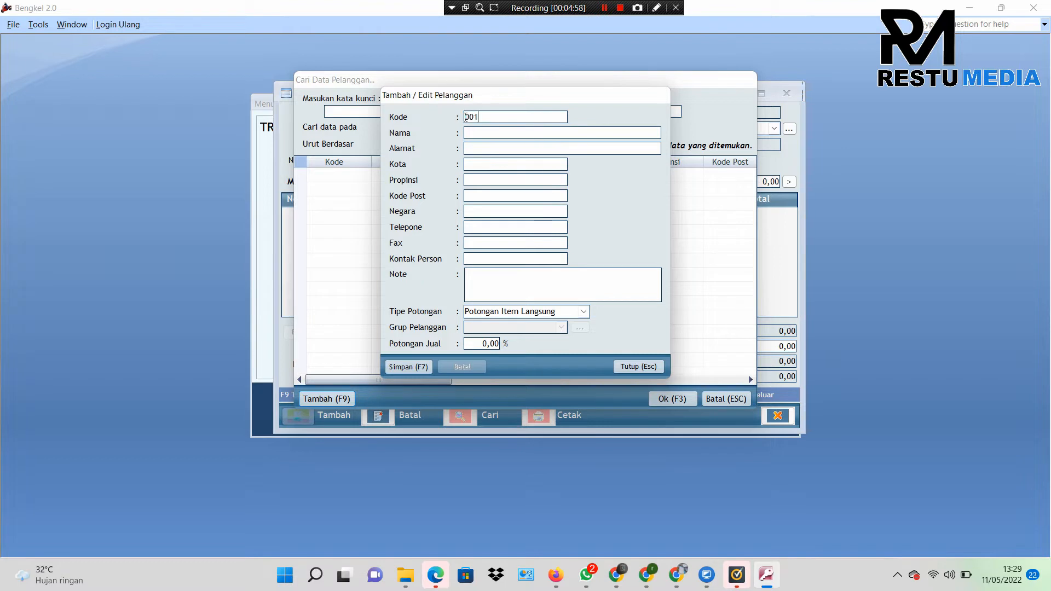
Step: Save customer 001 with the customer's full name and Potongan Item Langsung discount type
key(Return)
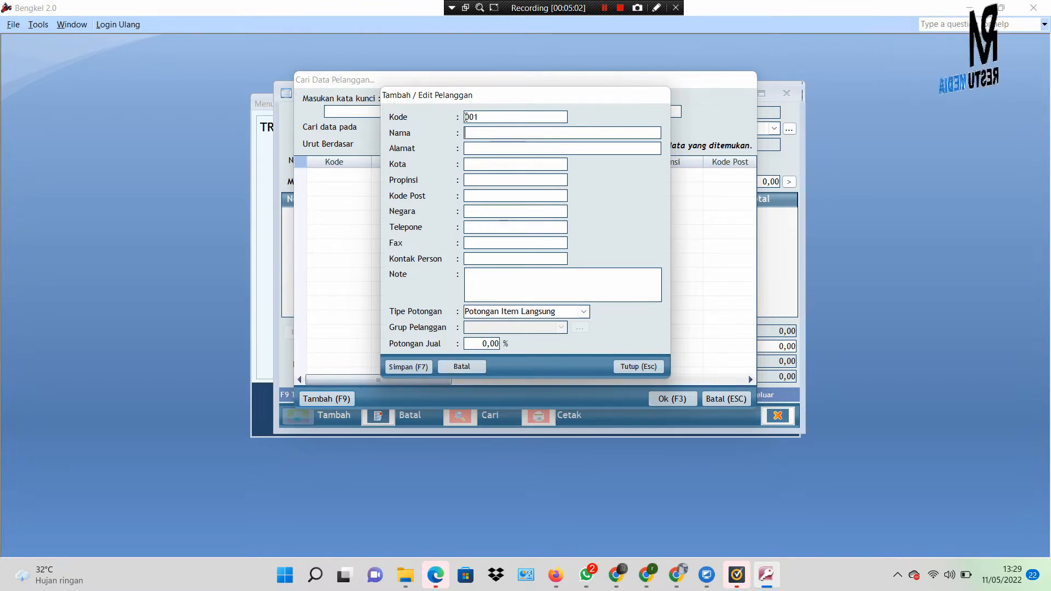
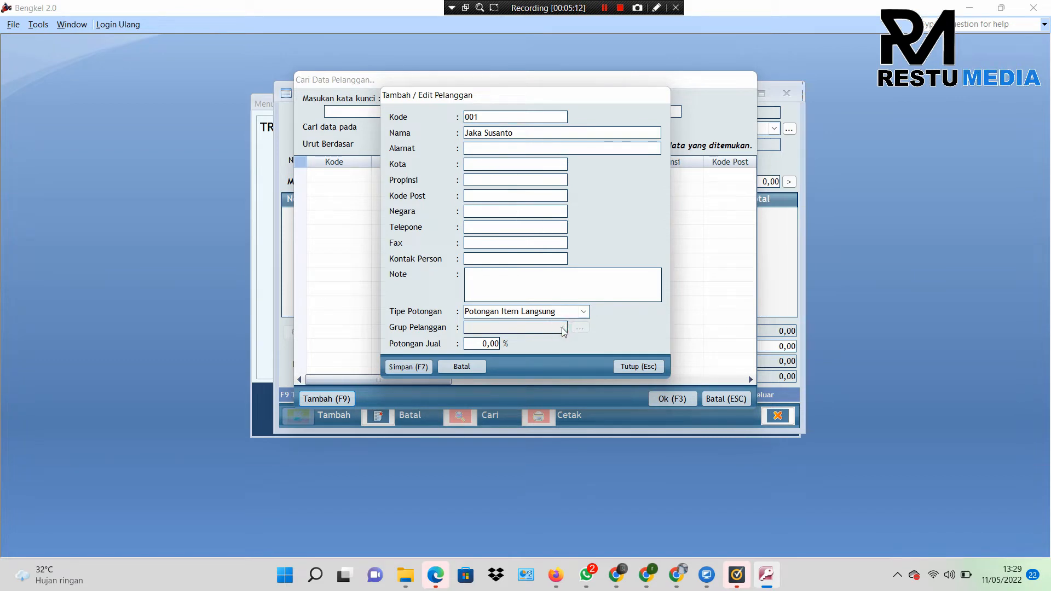
click(583, 312)
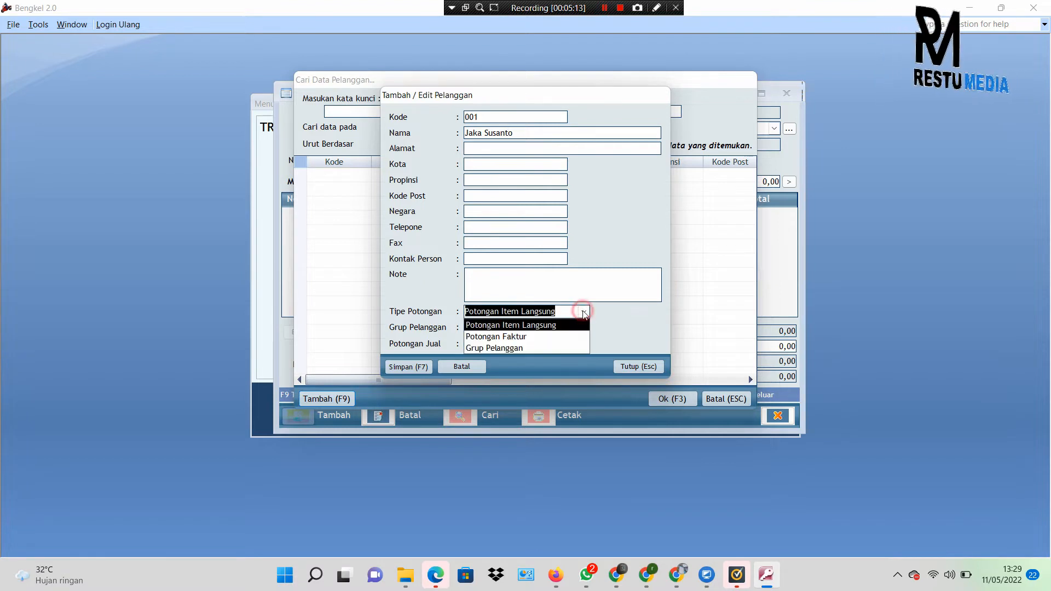
click(583, 311)
click(584, 312)
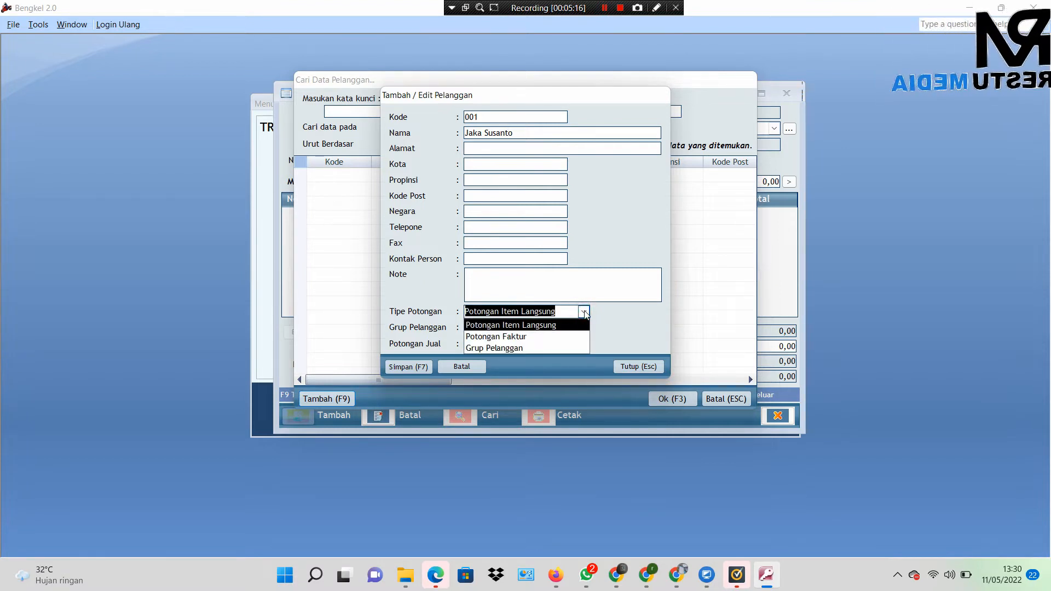
click(526, 348)
click(560, 327)
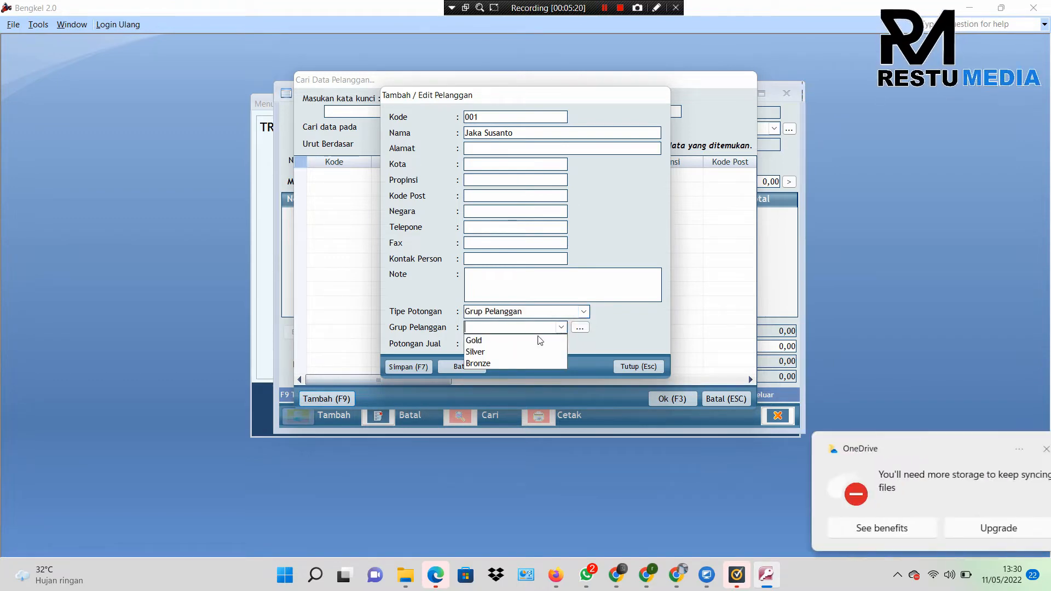
click(583, 311)
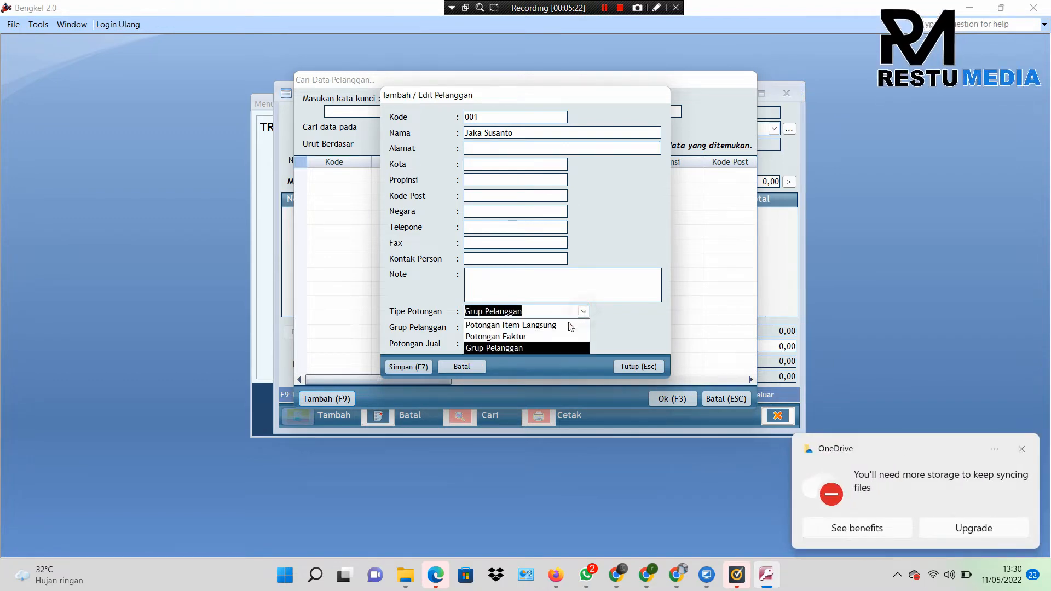
click(553, 327)
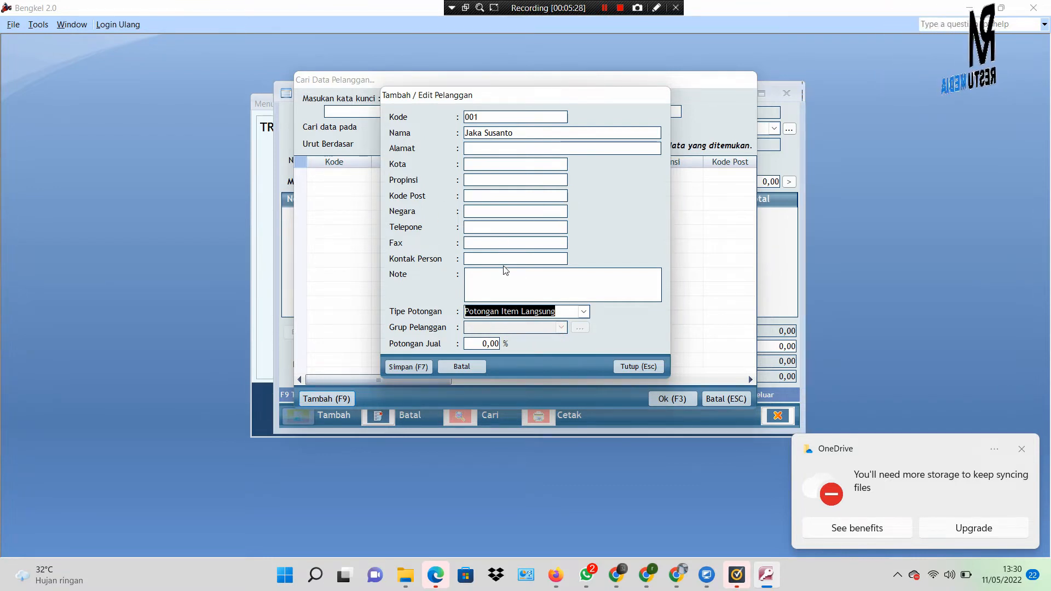
click(584, 313)
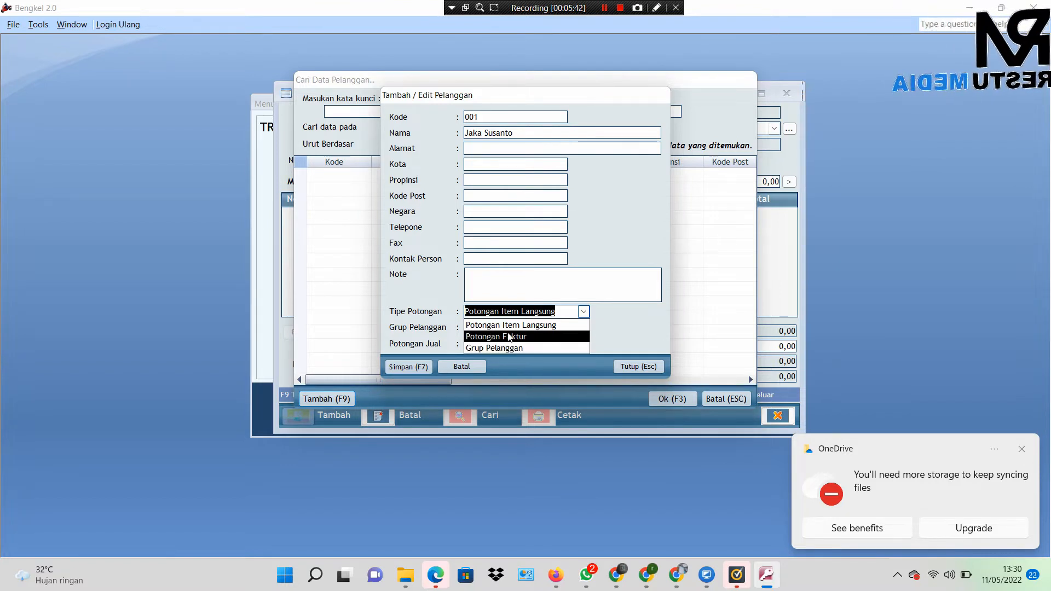
click(508, 325)
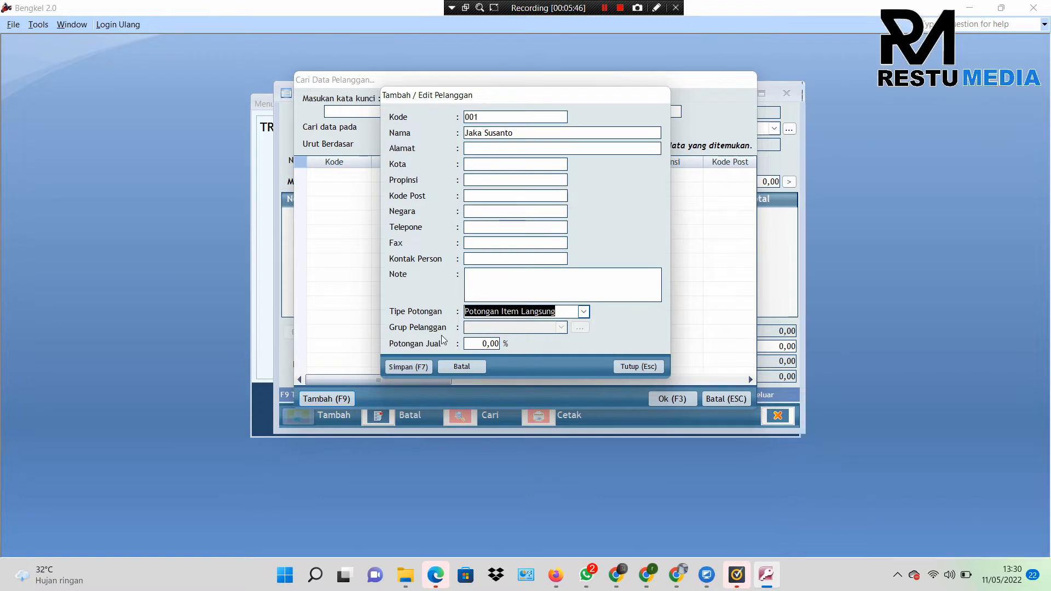
click(478, 344)
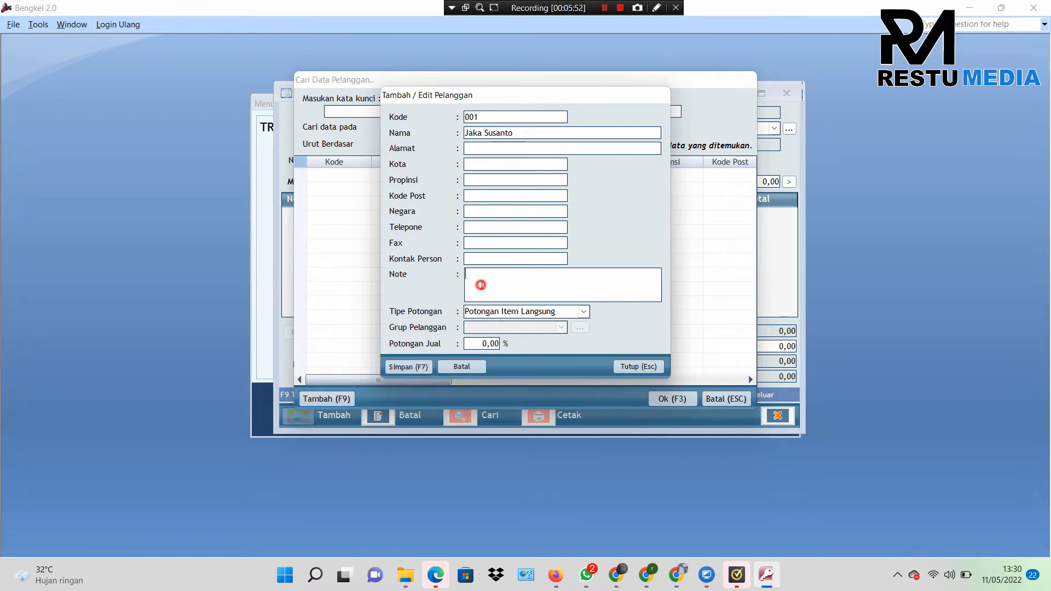
click(412, 372)
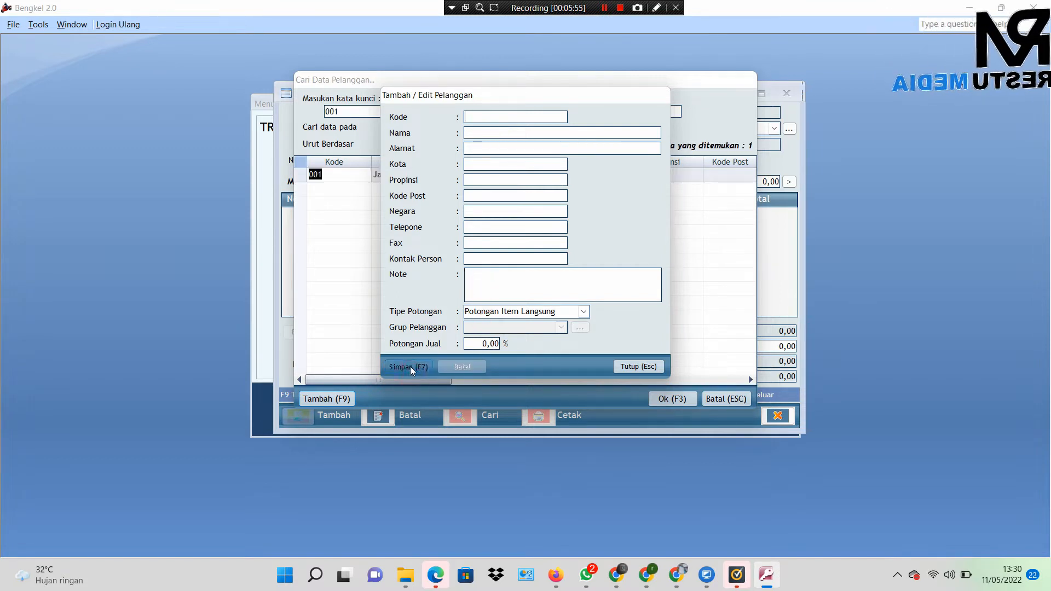
Step: Add and save a second customer with code 002 and the customer's name, then close the form
click(622, 372)
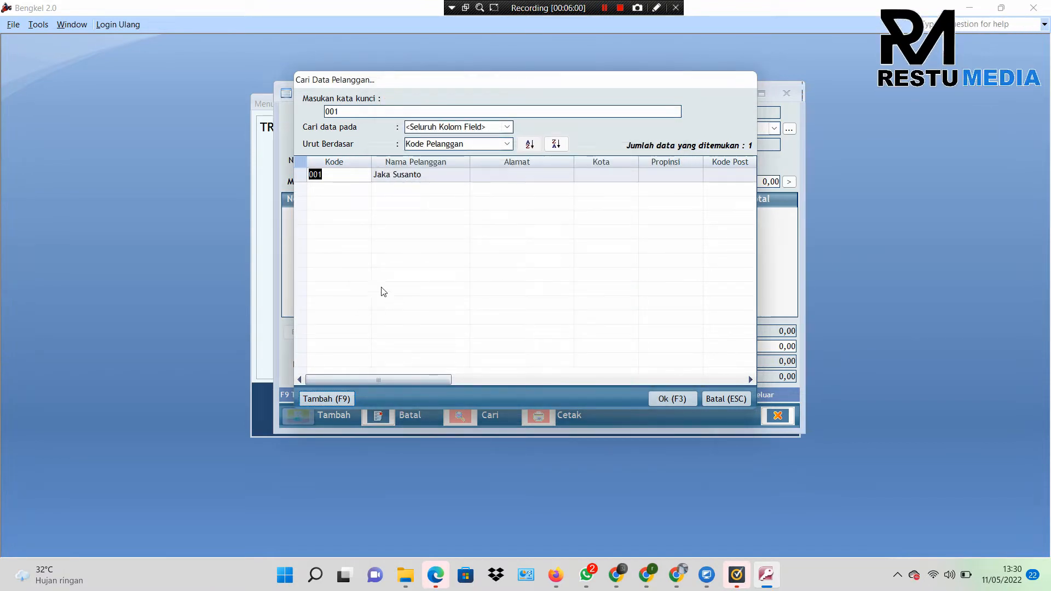
double_click(343, 112)
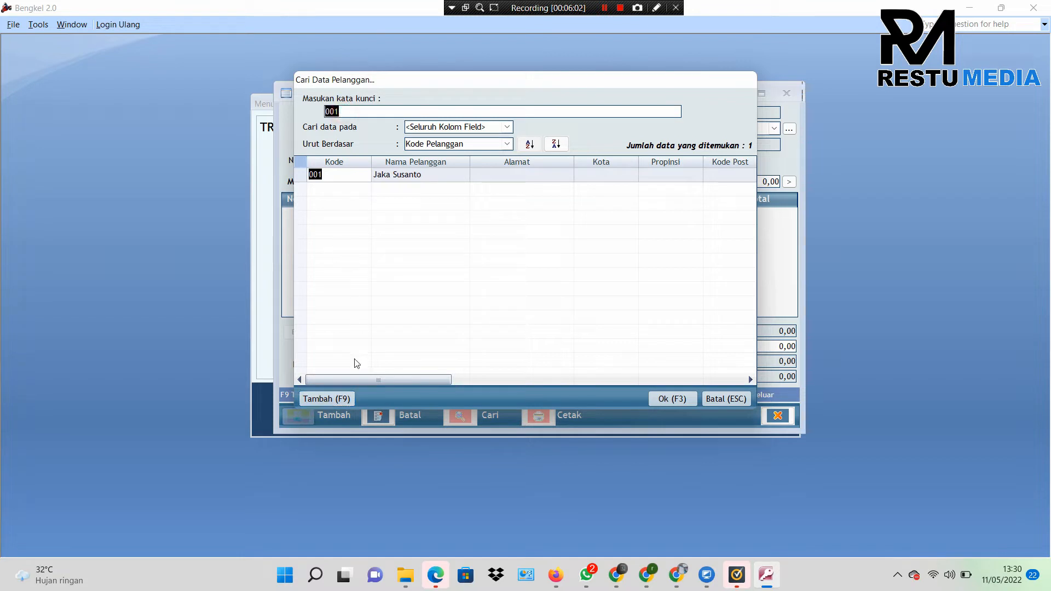
click(329, 398)
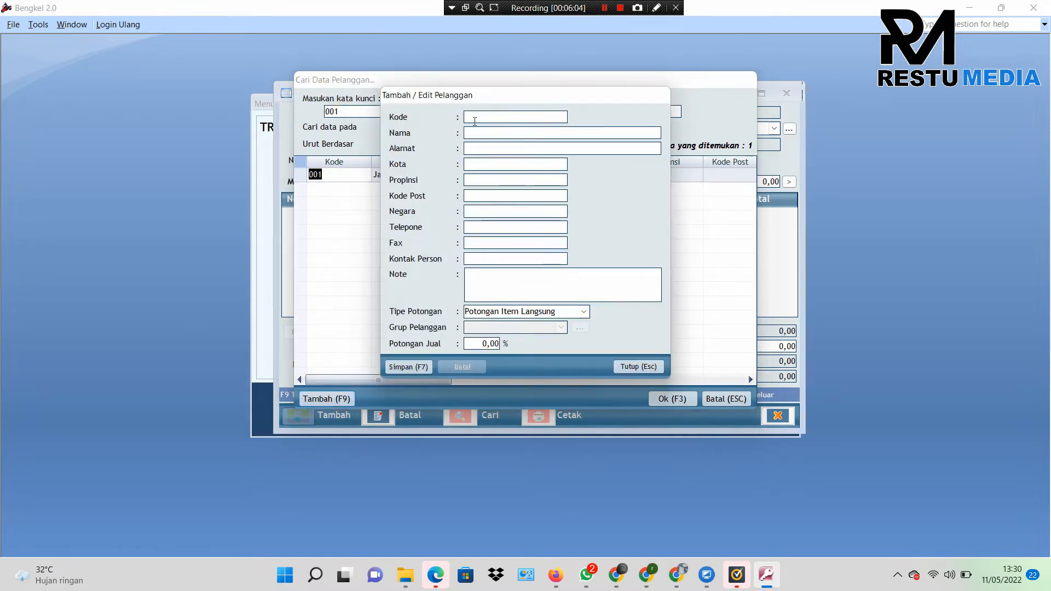
text(002)
key(Return)
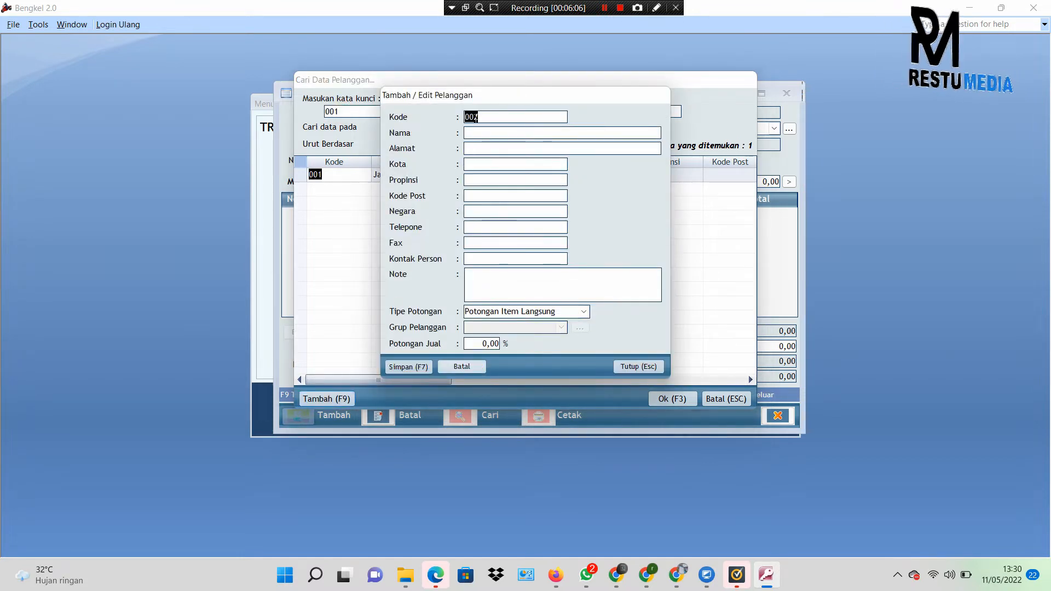
text(P)
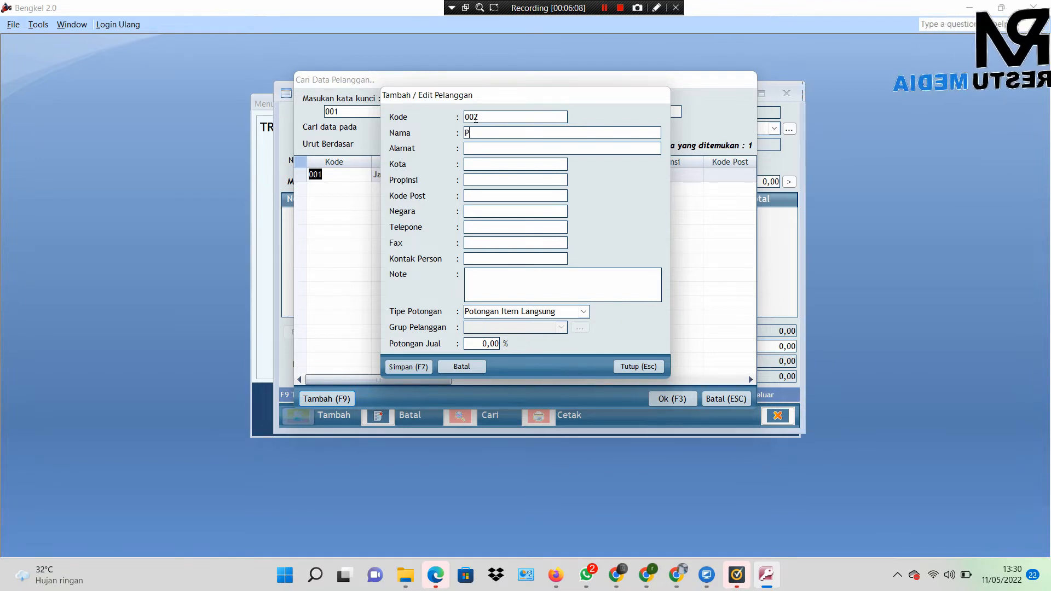
text(ak Tomi)
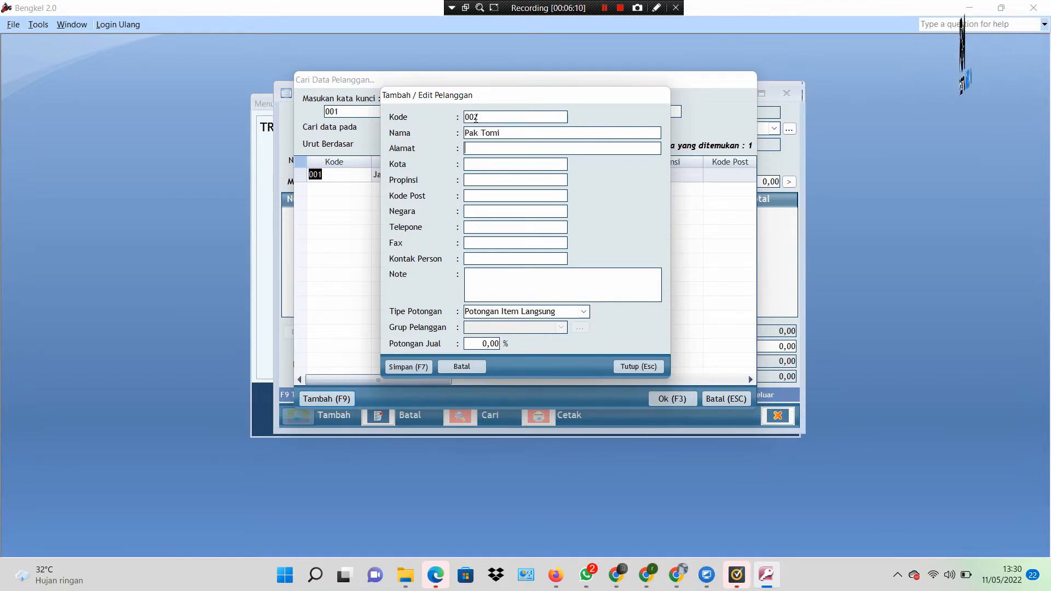
click(417, 370)
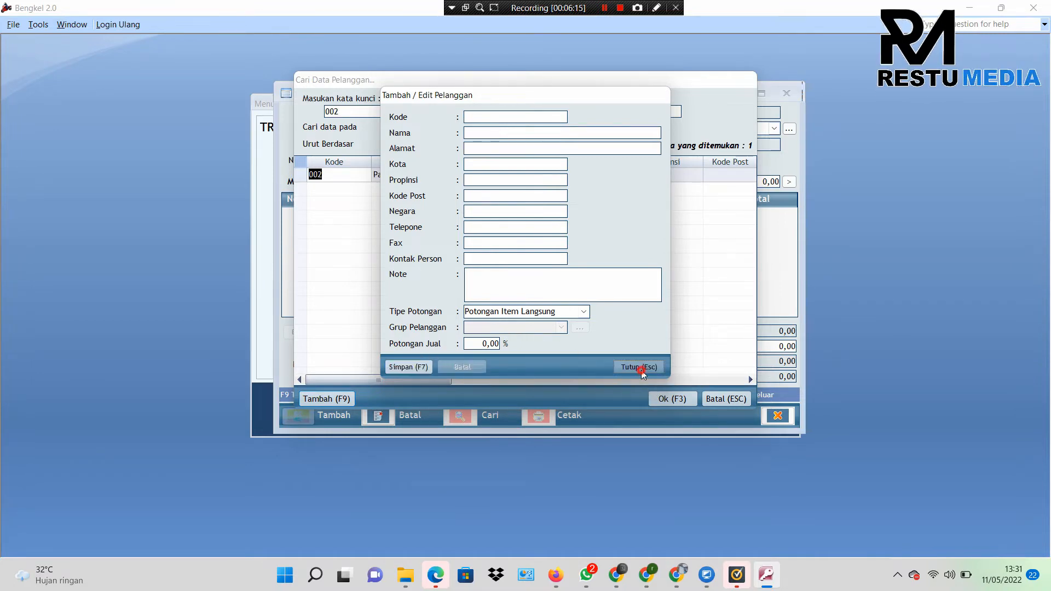
click(639, 368)
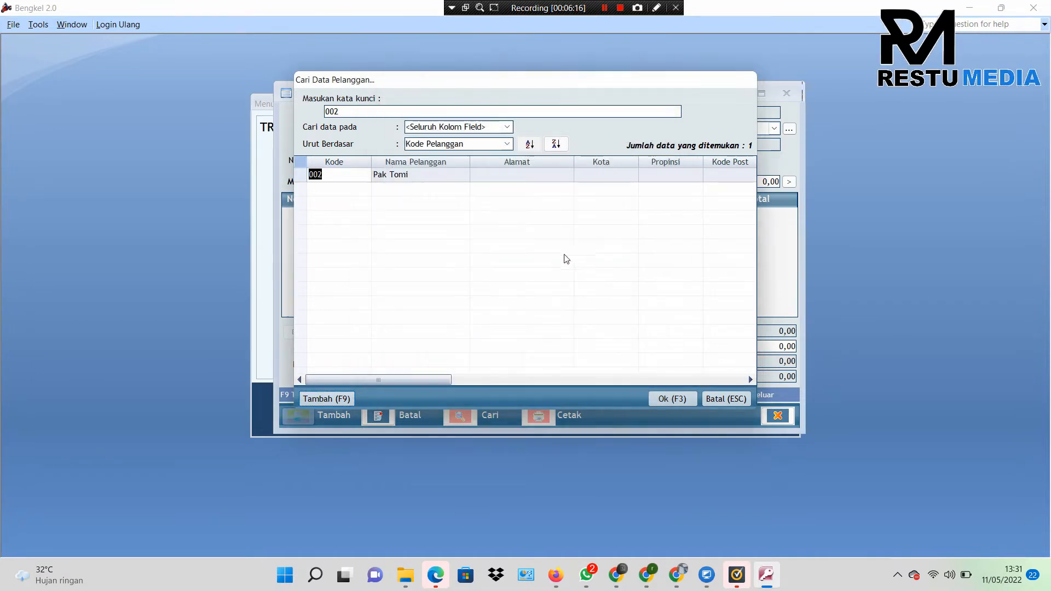
double_click(360, 111)
Step: Search customers for 'tom' and assign customer 002 to the sales order
key(BackSpace)
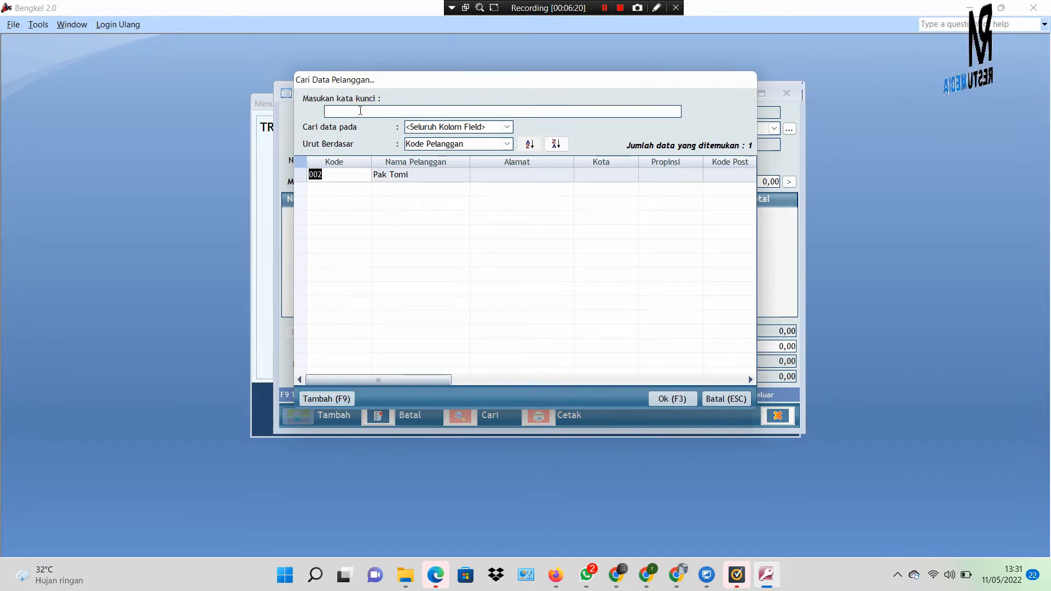
key(Return)
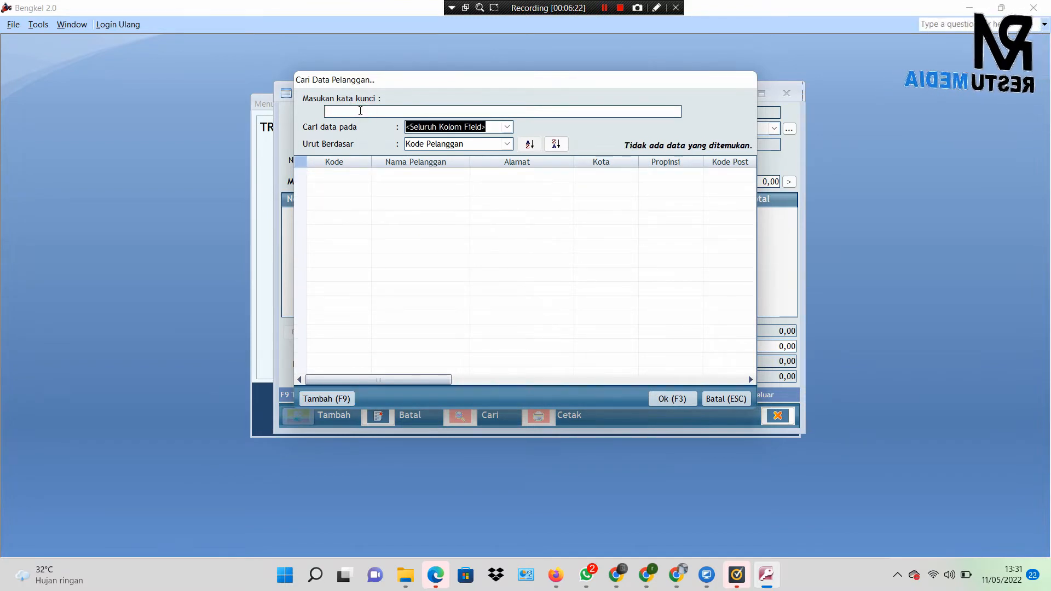
click(360, 111)
text(to)
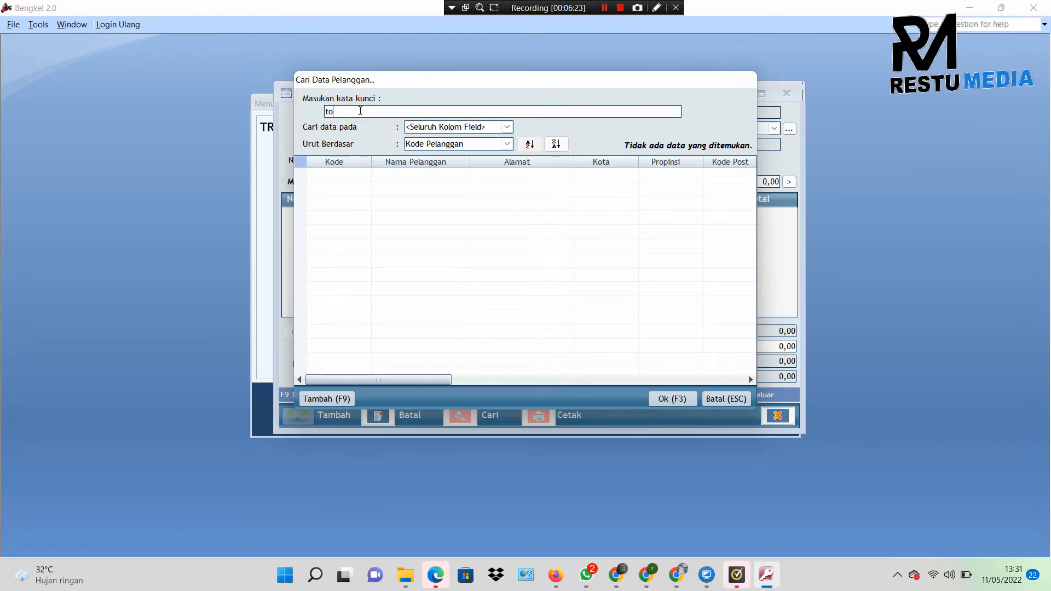
text(m)
key(Return)
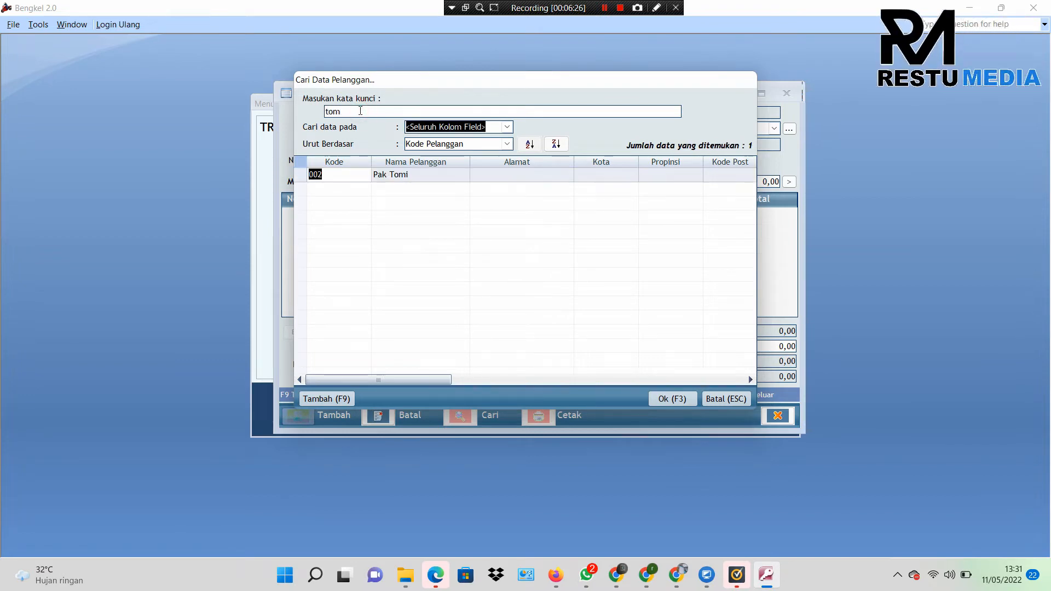
double_click(421, 179)
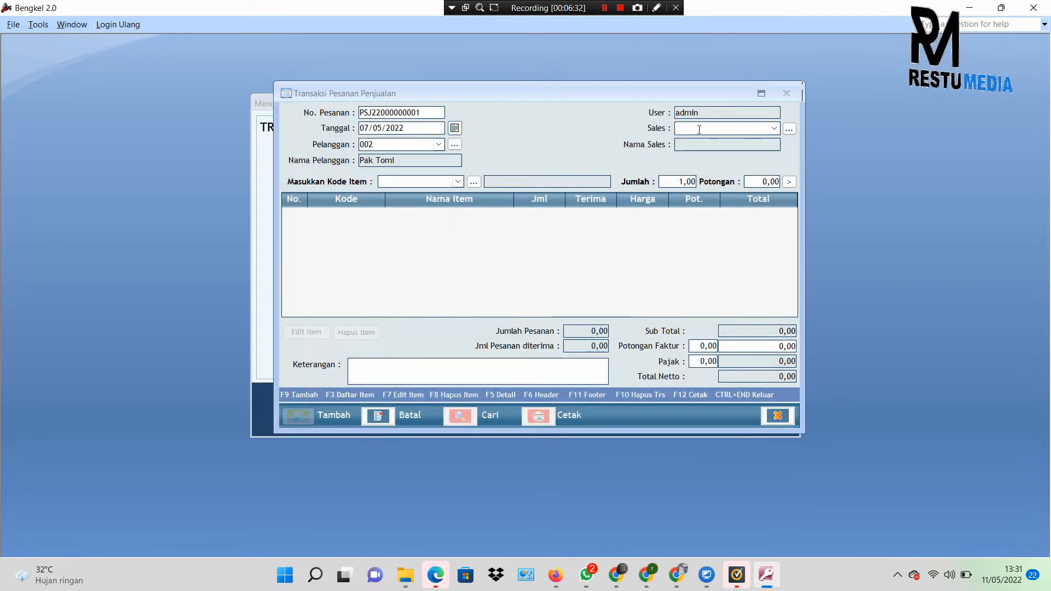
click(774, 129)
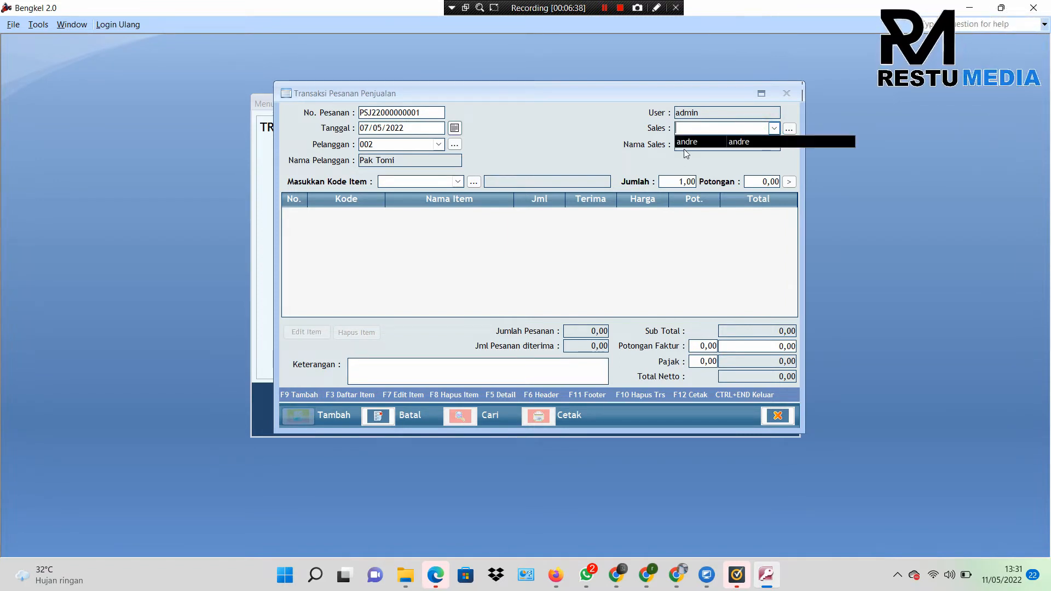
click(790, 130)
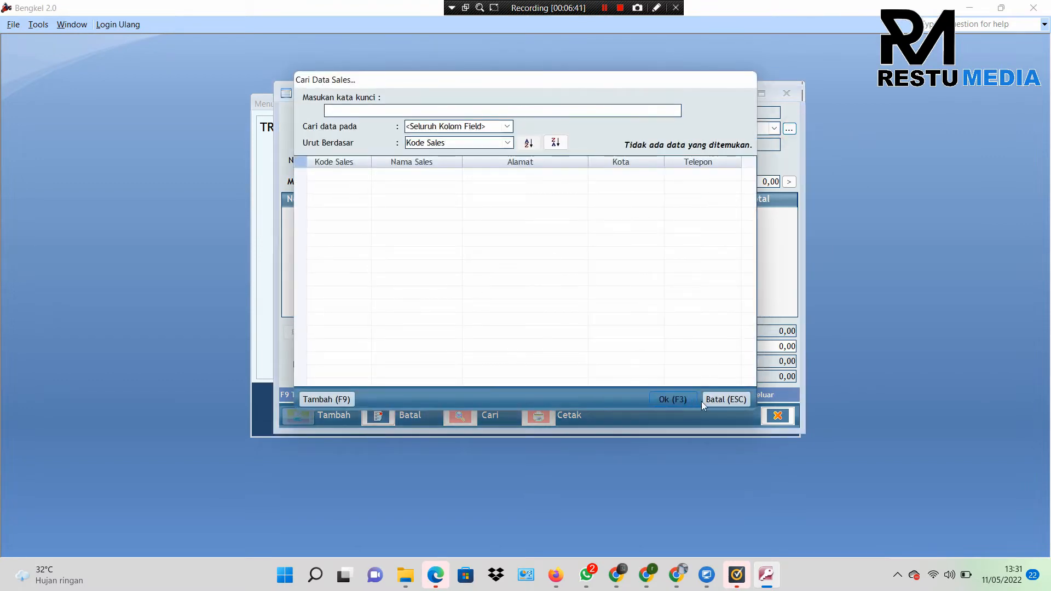
click(710, 400)
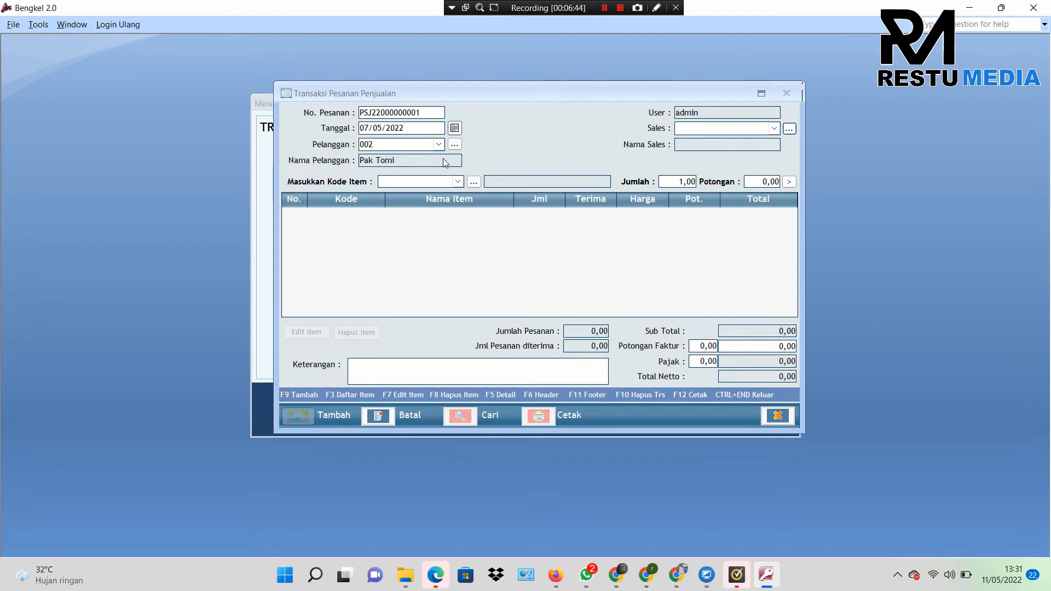
click(438, 144)
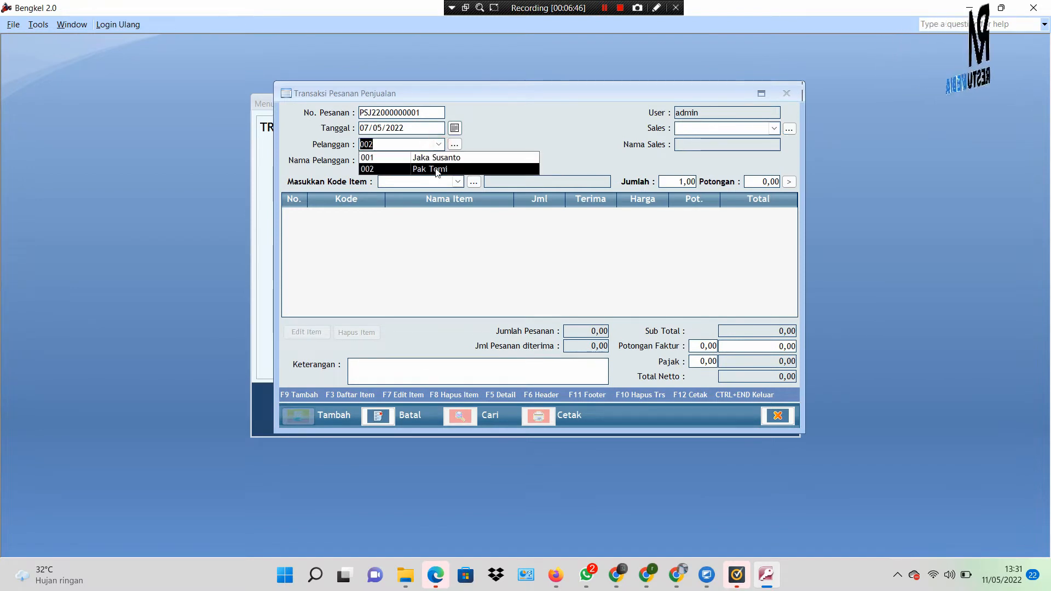
click(388, 258)
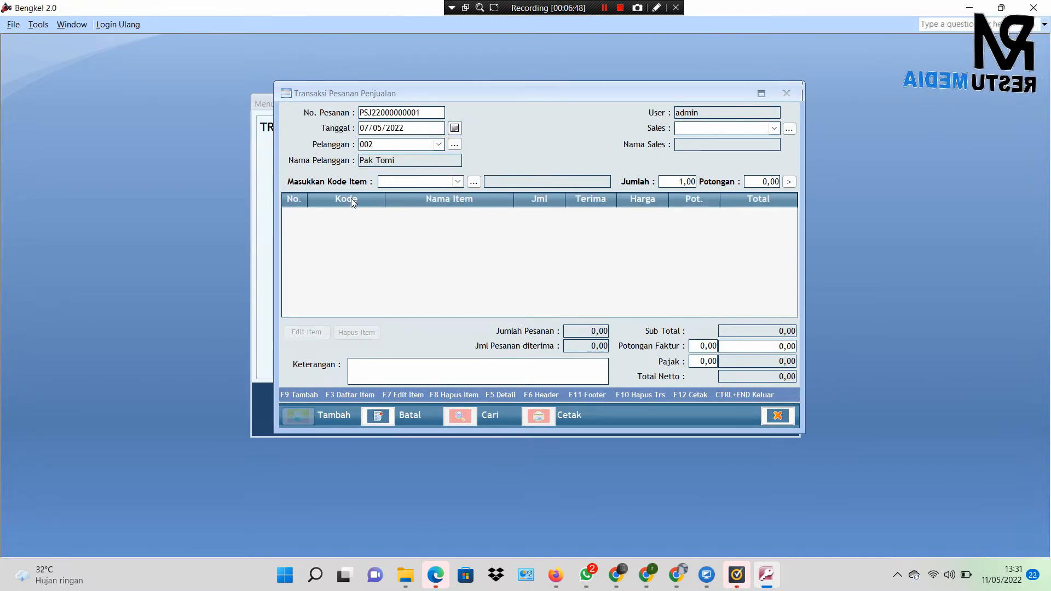
click(439, 144)
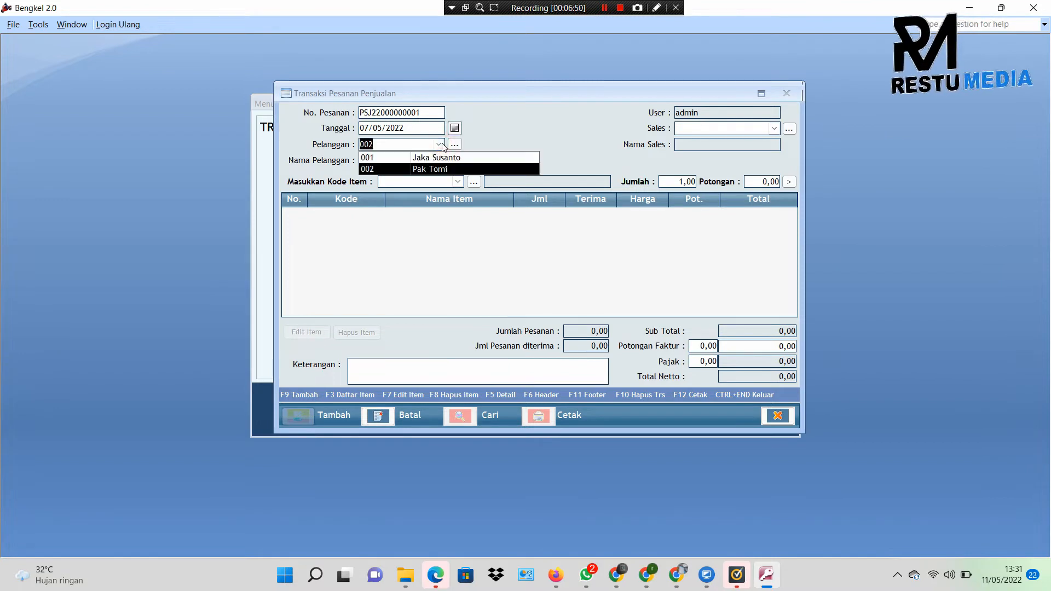
click(441, 145)
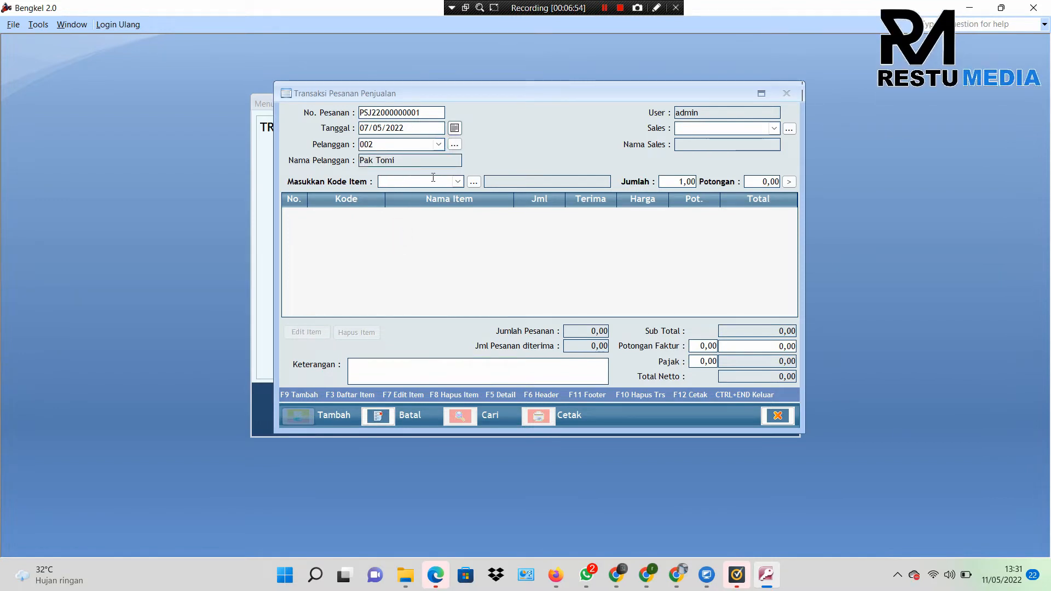
click(456, 182)
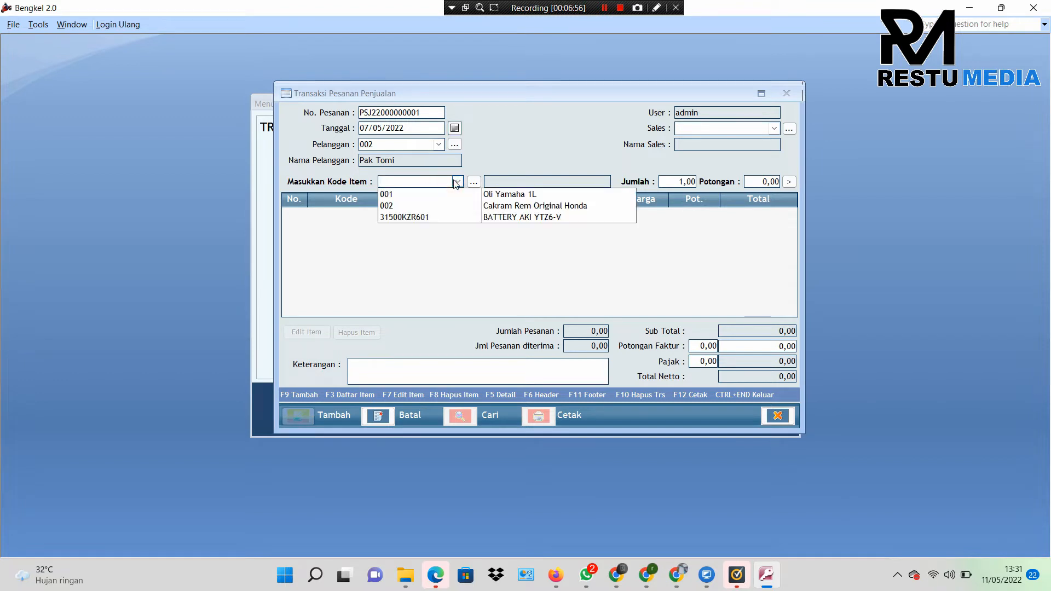
Step: Add BATTERY AKI YTZ6-V (31500KZR601) and Oli Yamaha 1L (001) as order lines
click(484, 217)
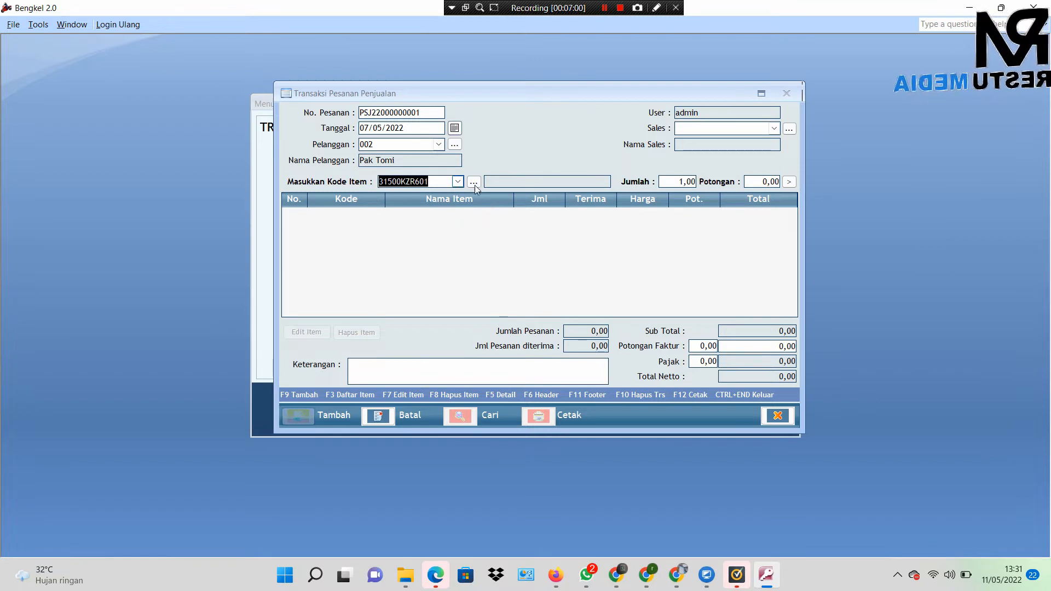
click(676, 182)
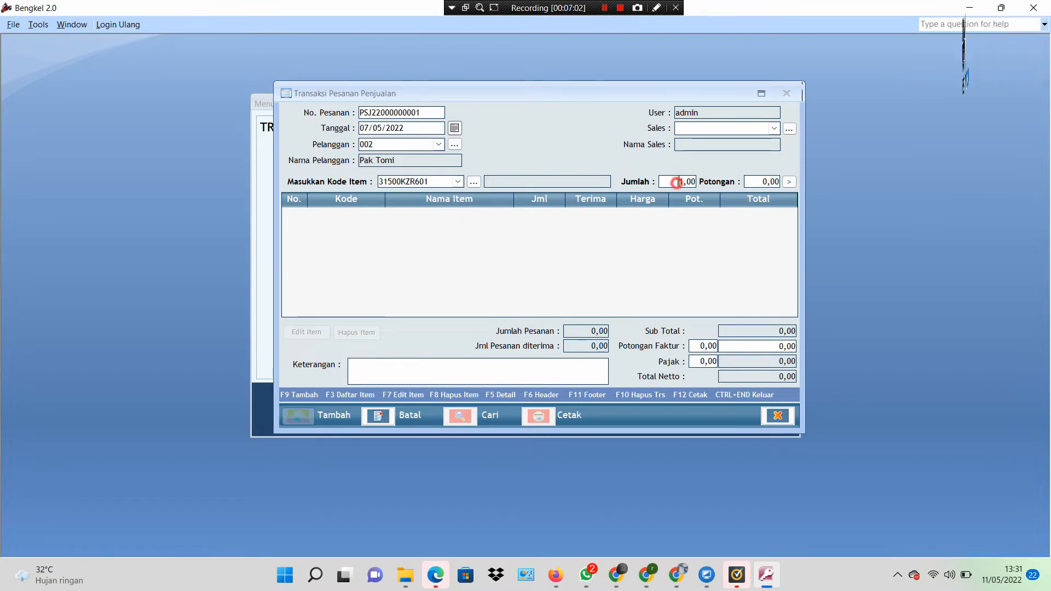
click(788, 182)
click(458, 181)
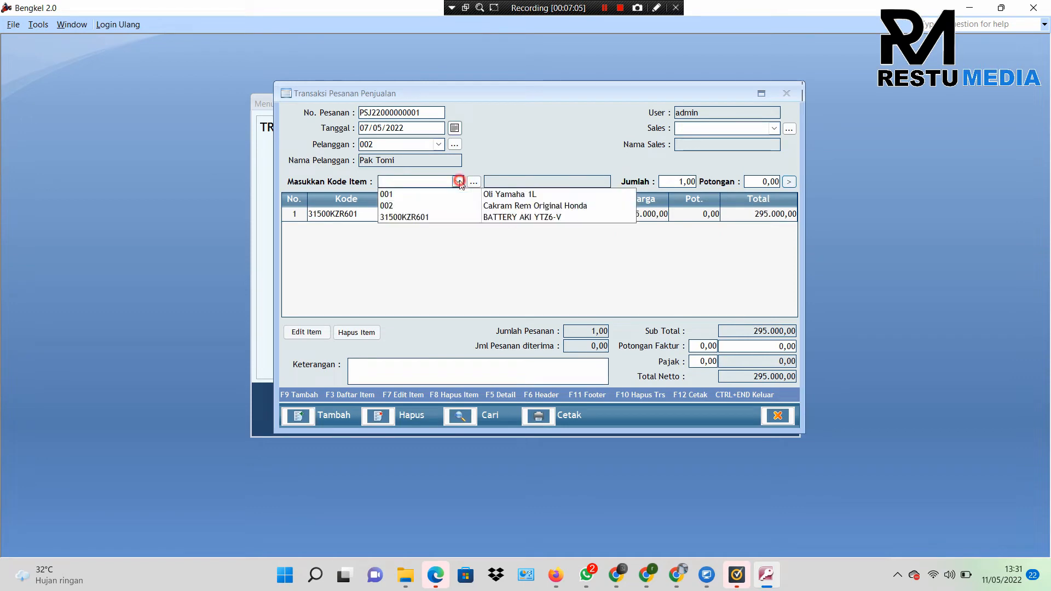
click(491, 194)
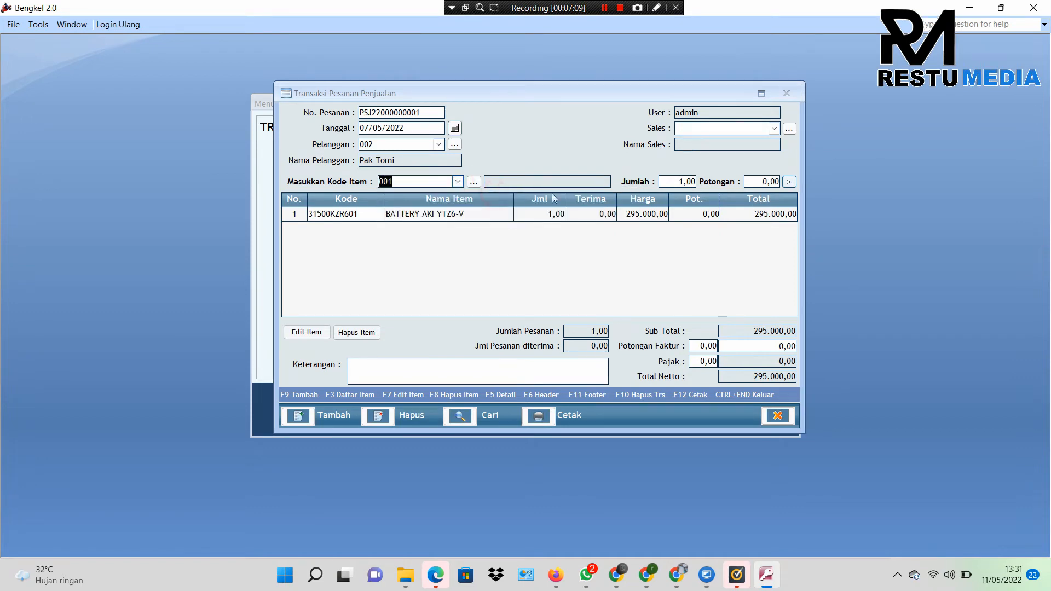
click(789, 183)
Step: Change the Oli Yamaha 1L line quantity to 3, totalling 316.000,00
click(546, 226)
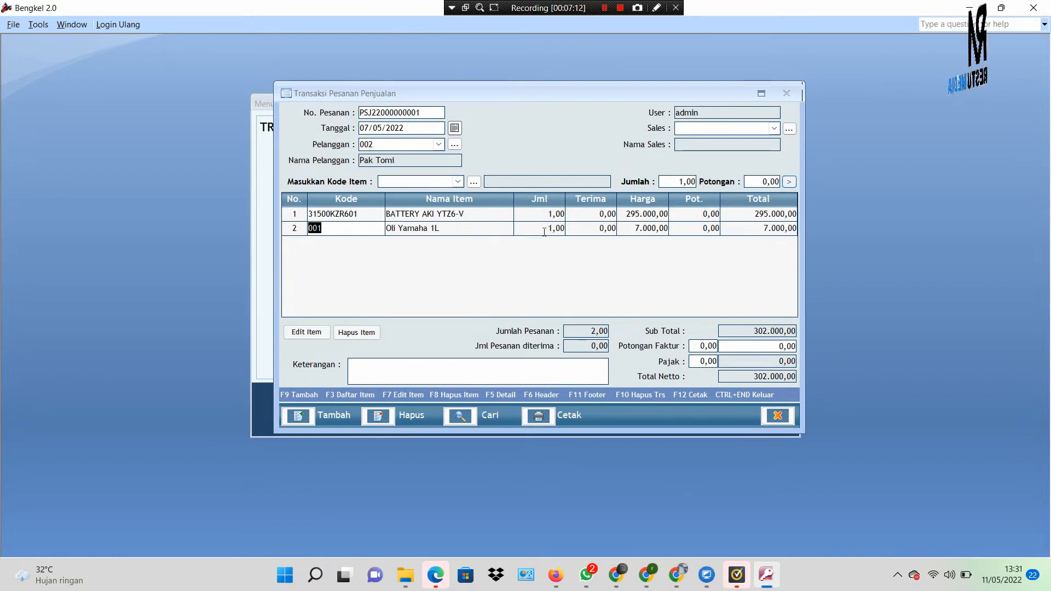
double_click(544, 231)
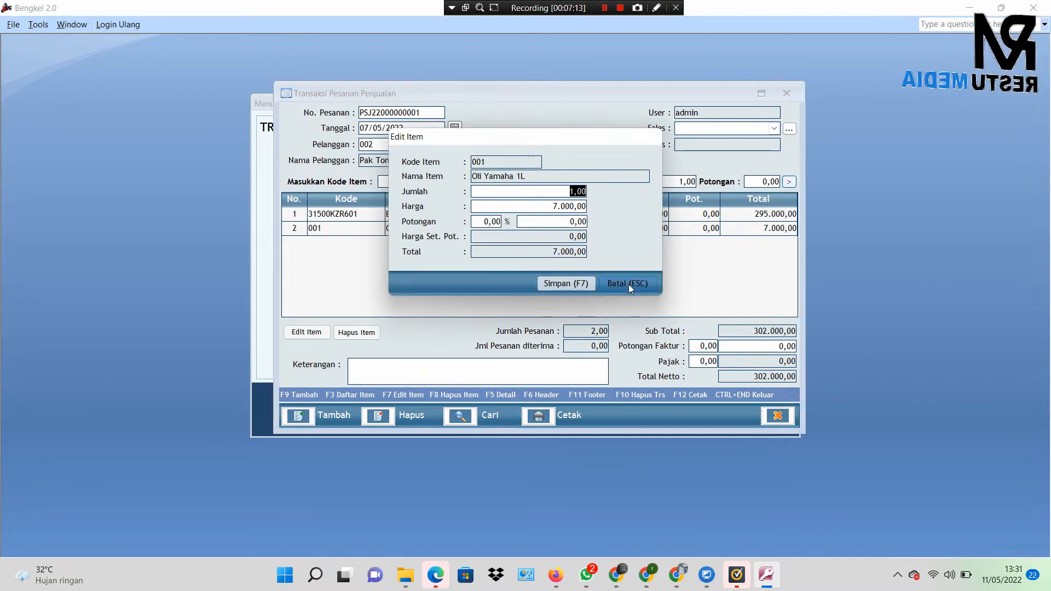
click(628, 283)
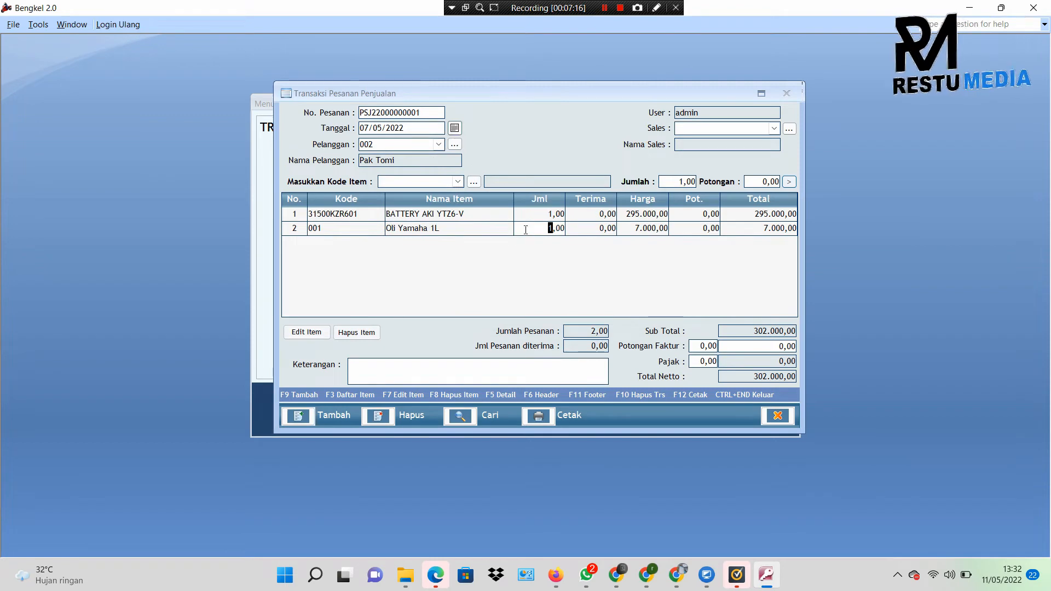
double_click(526, 228)
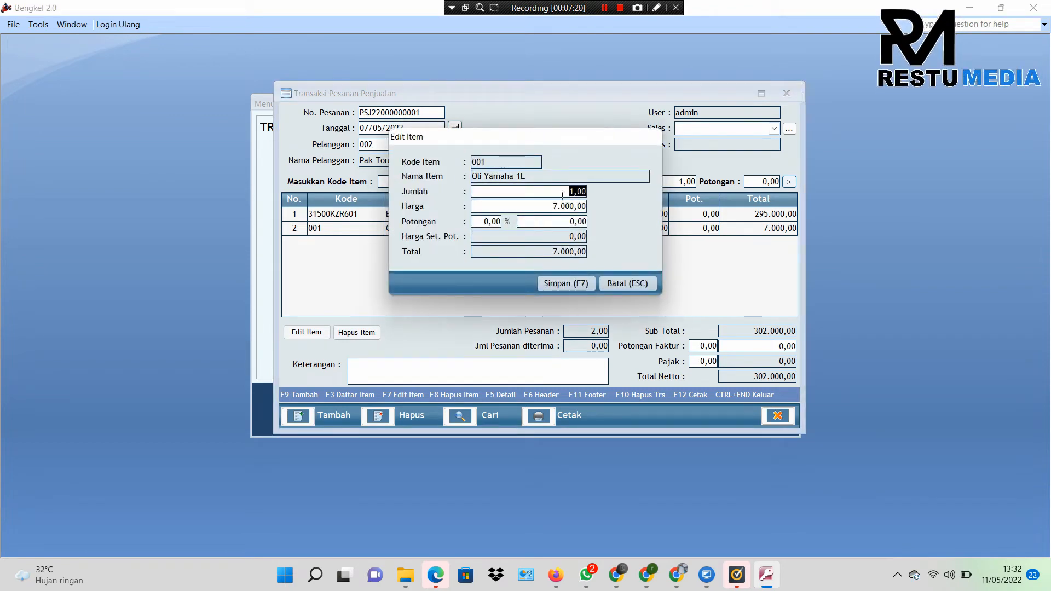
click(584, 282)
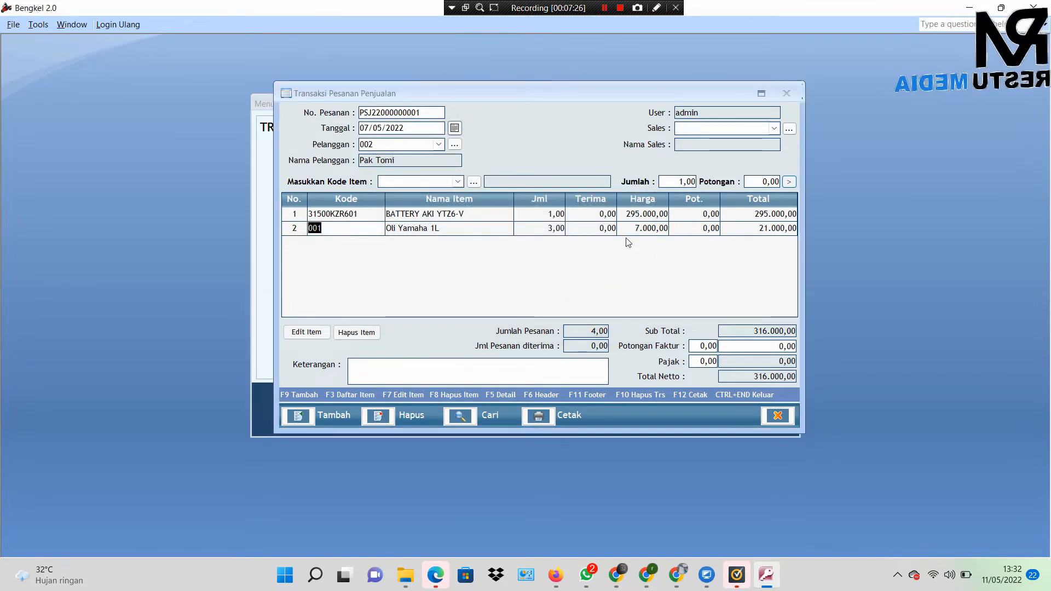
click(764, 361)
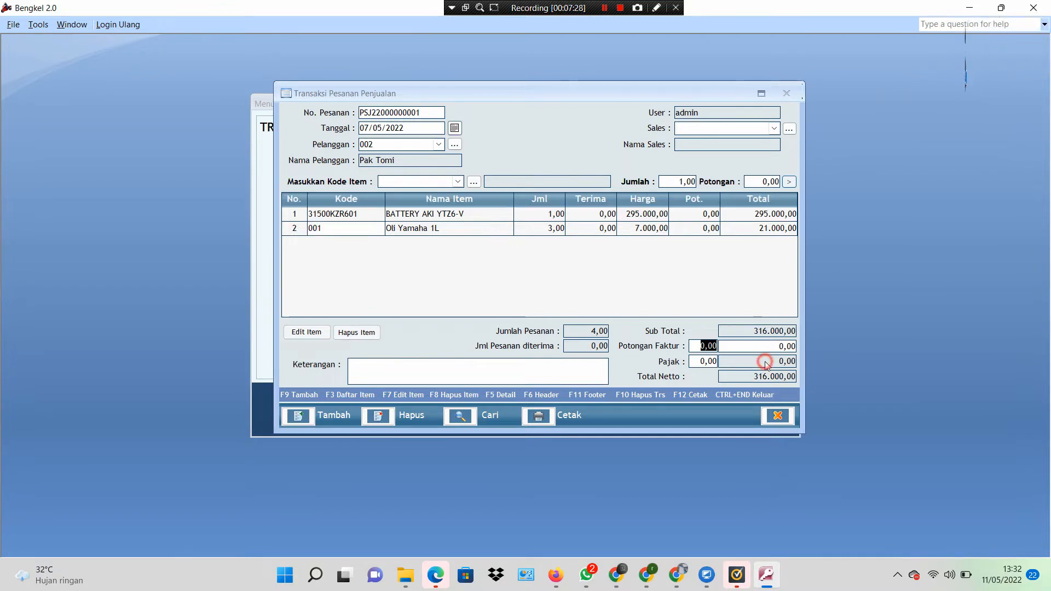
Step: Clear the Potongan Faktur invoice discount to 0,00 so Total Netto reads 316.000,00
click(774, 343)
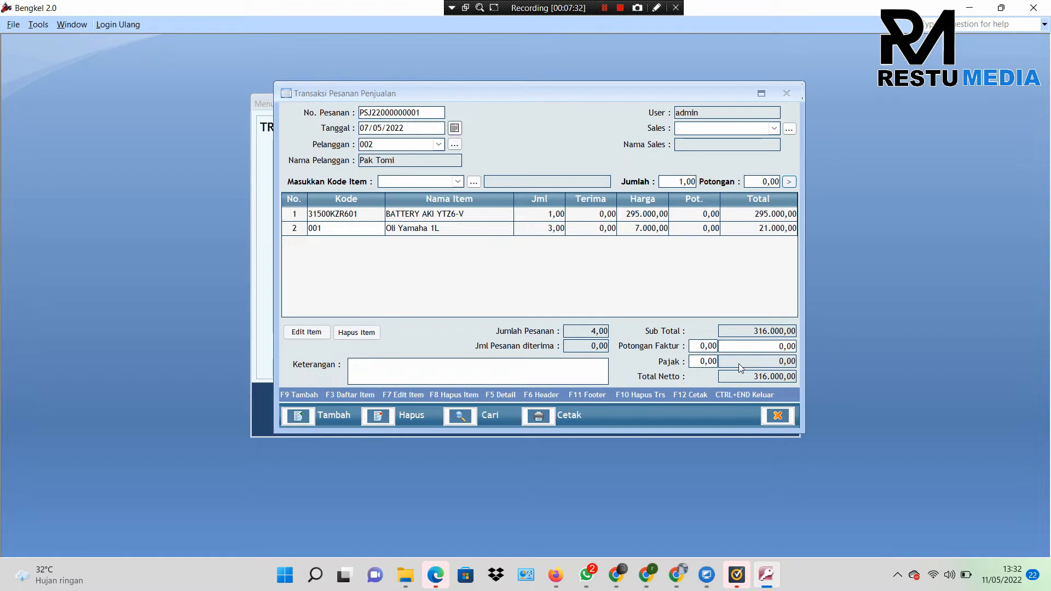
click(759, 364)
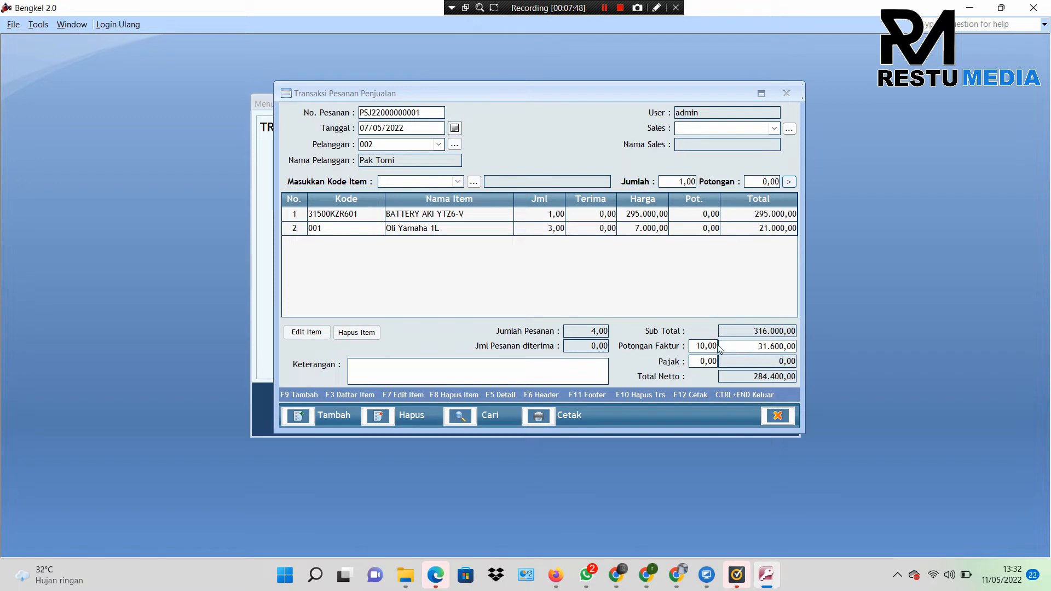
double_click(695, 346)
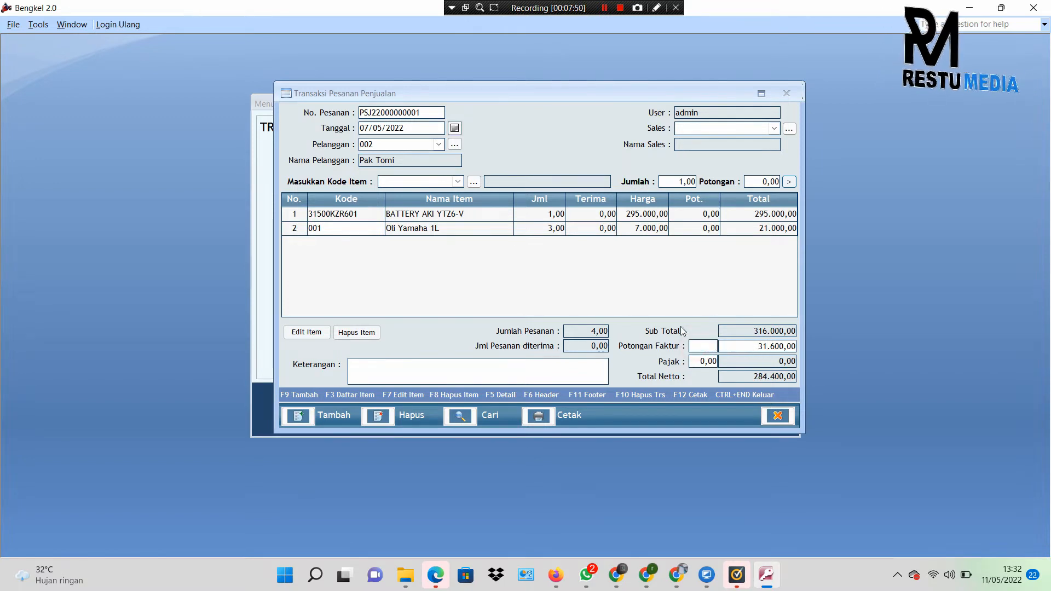
click(674, 305)
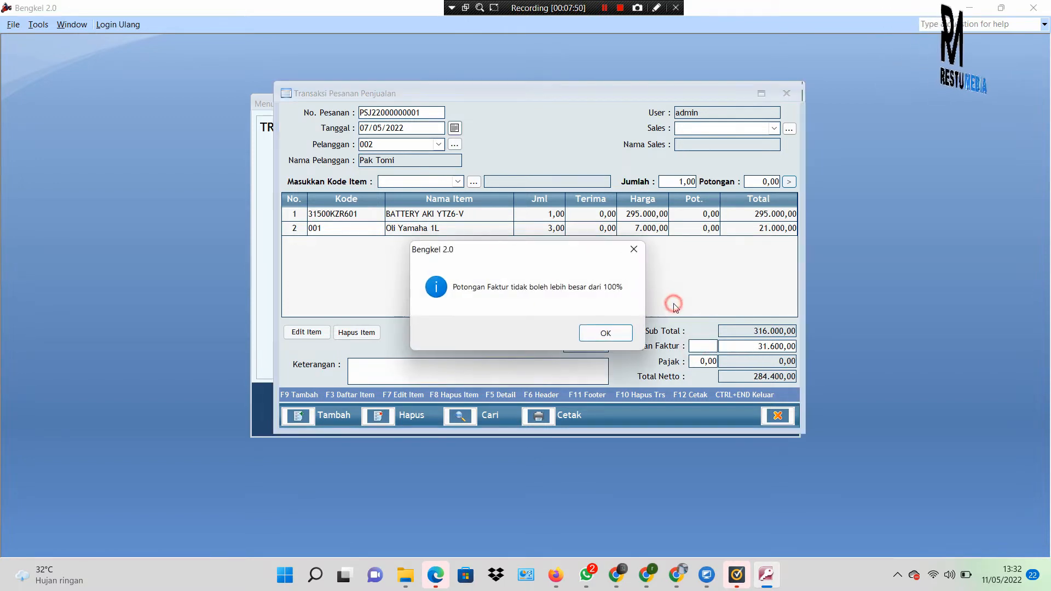
click(636, 254)
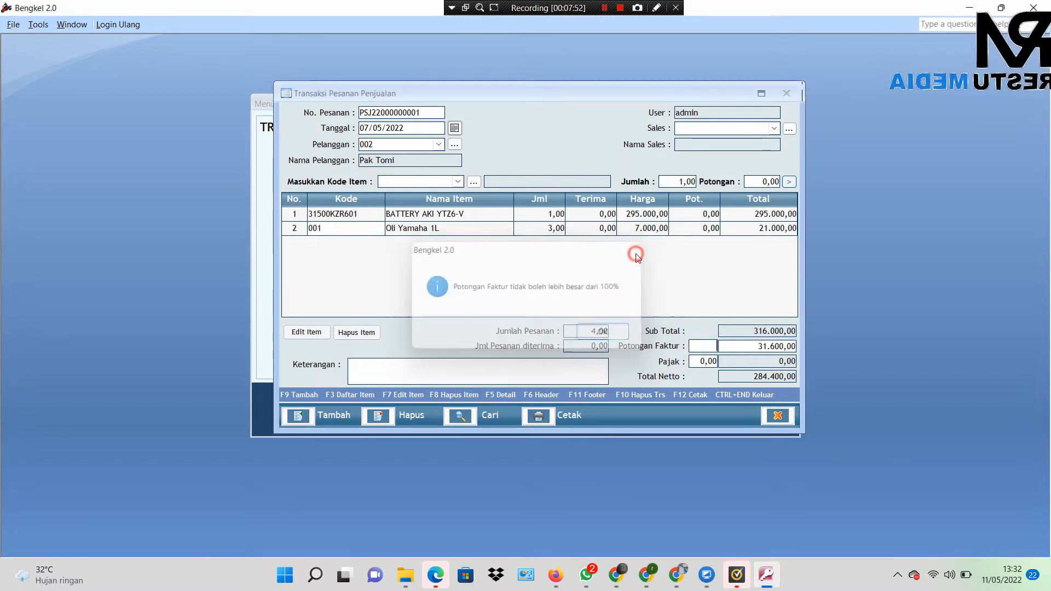
click(756, 344)
key(Return)
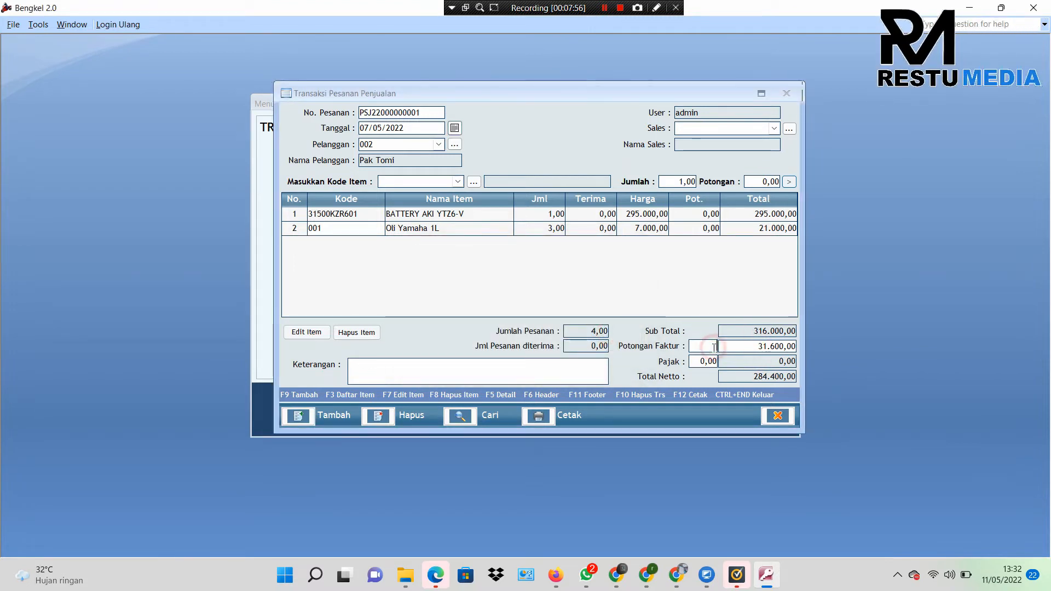
click(743, 343)
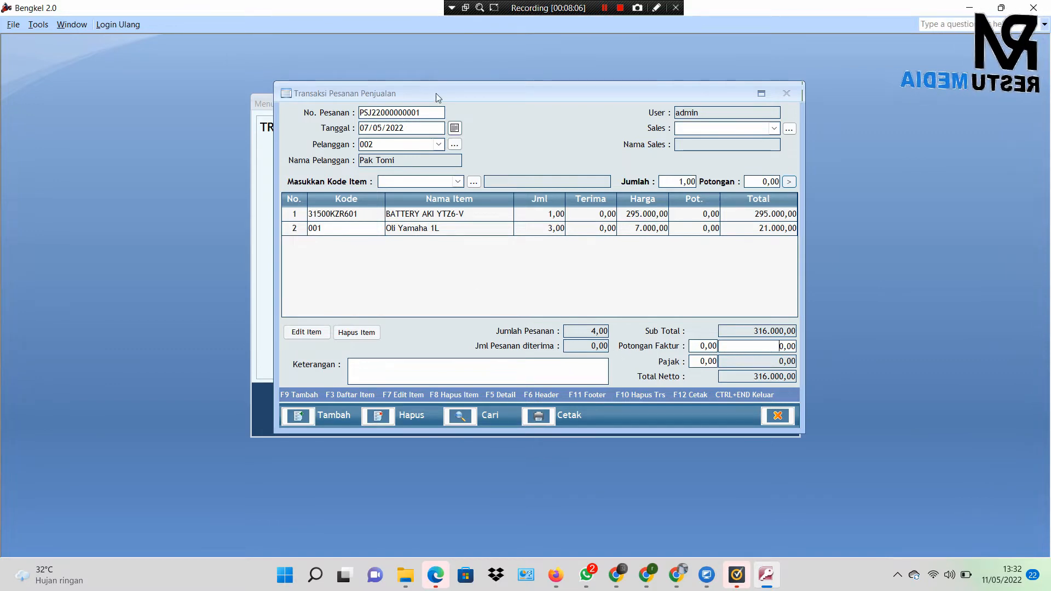
Step: Close the filled Transaksi Pesanan Penjualan window and reopen Pesanan Jual as an empty form
drag(438, 97, 691, 91)
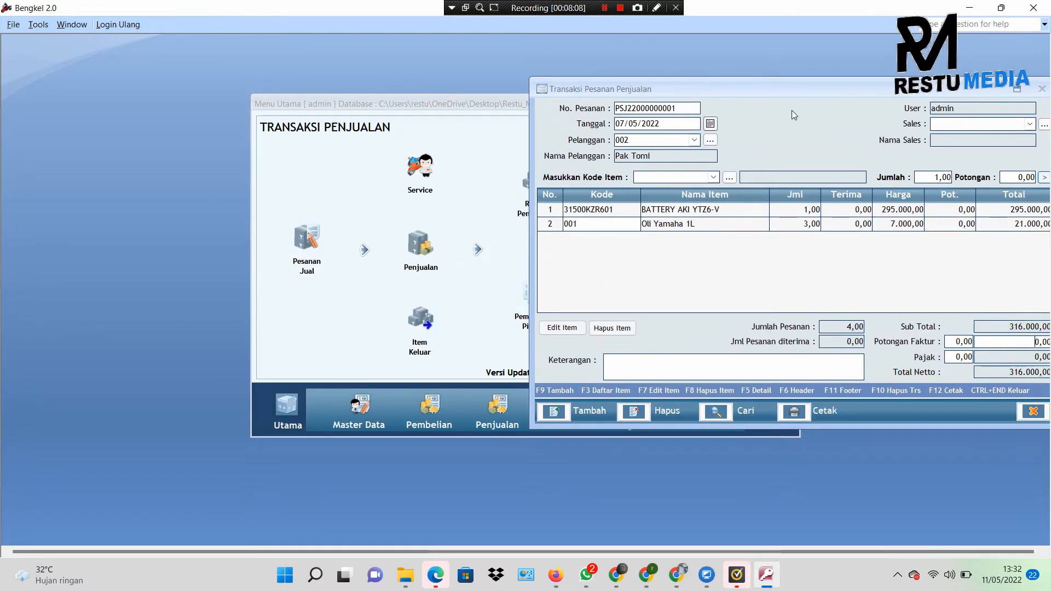
drag(791, 91, 518, 70)
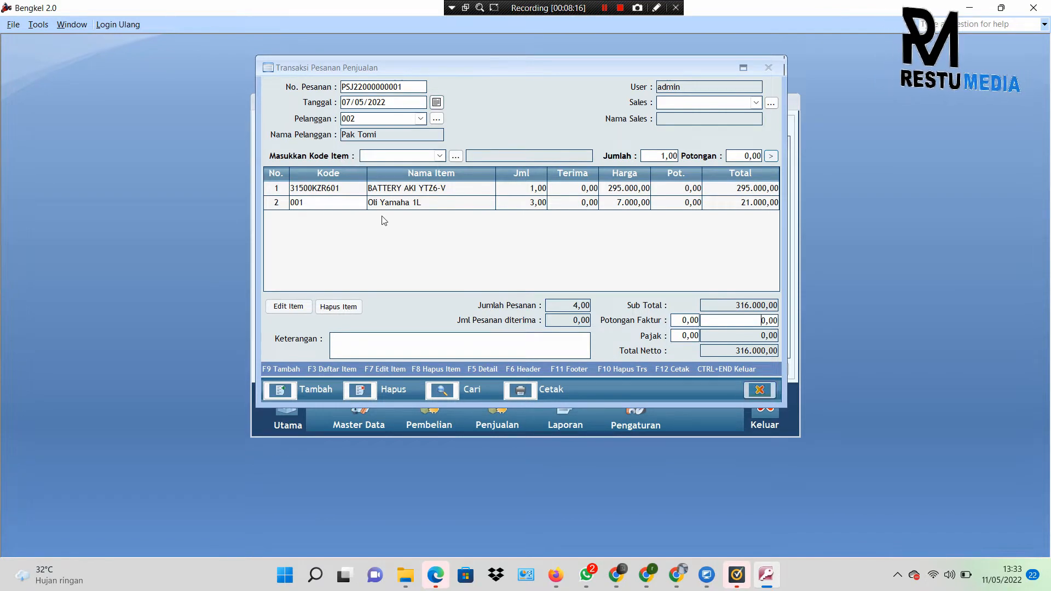
click(765, 392)
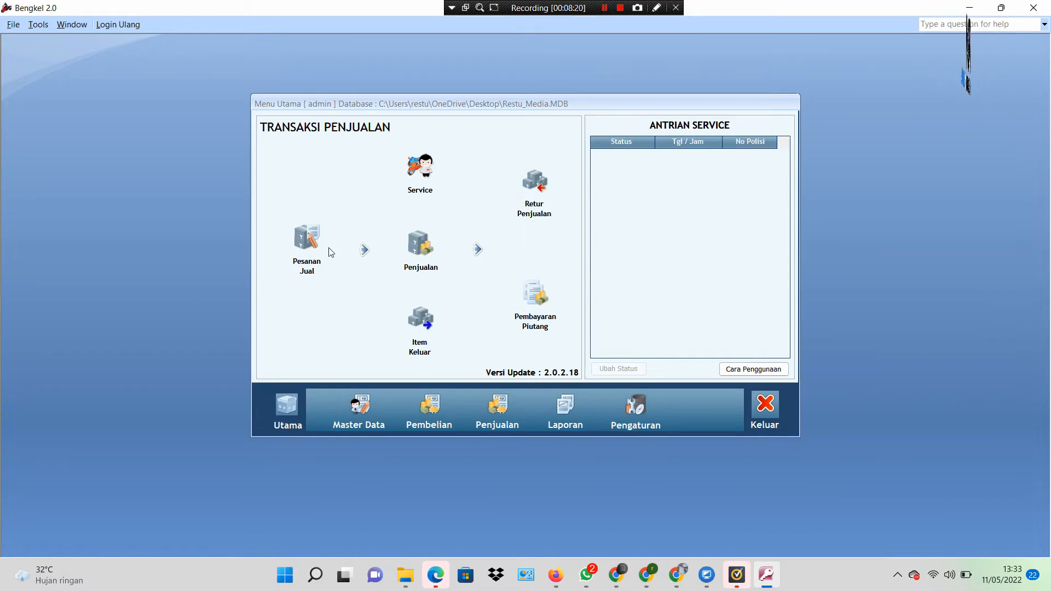
click(307, 246)
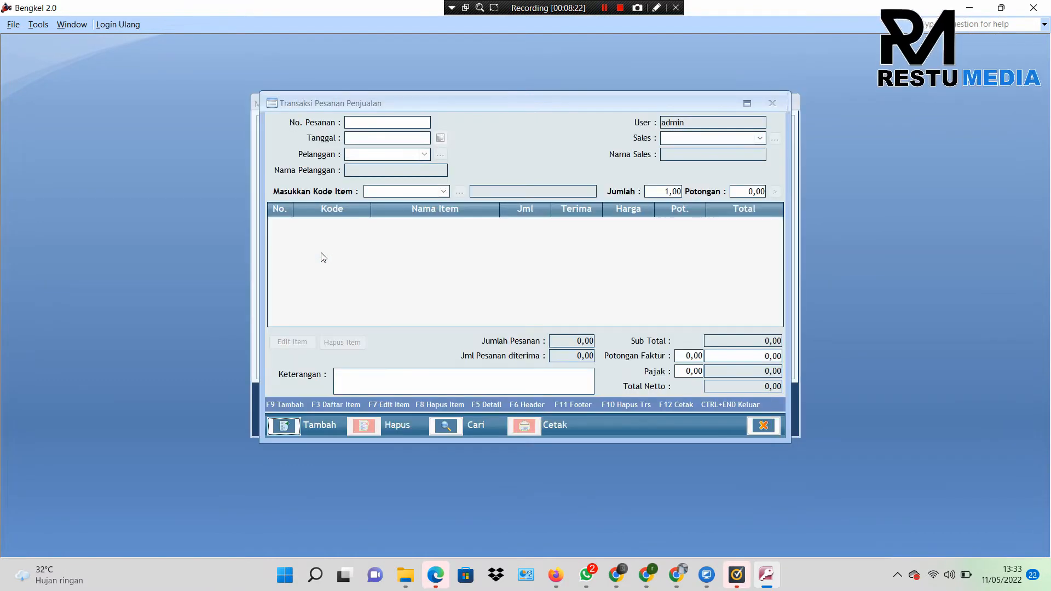
Step: Search saved orders for 'tom', load the two-item 316.000,00 order, then close the form
click(448, 429)
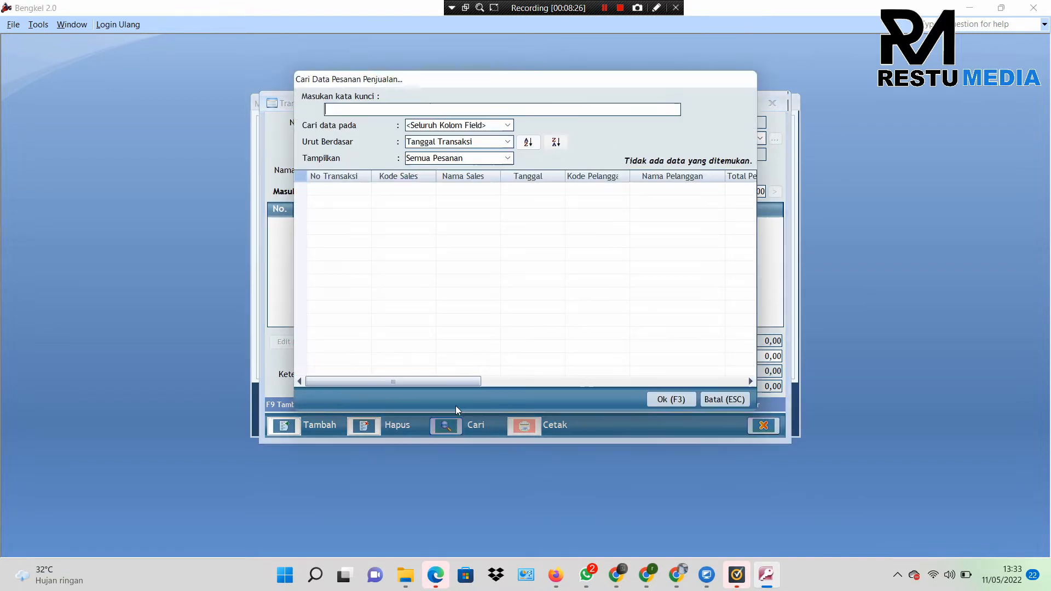
text(tom)
key(Return)
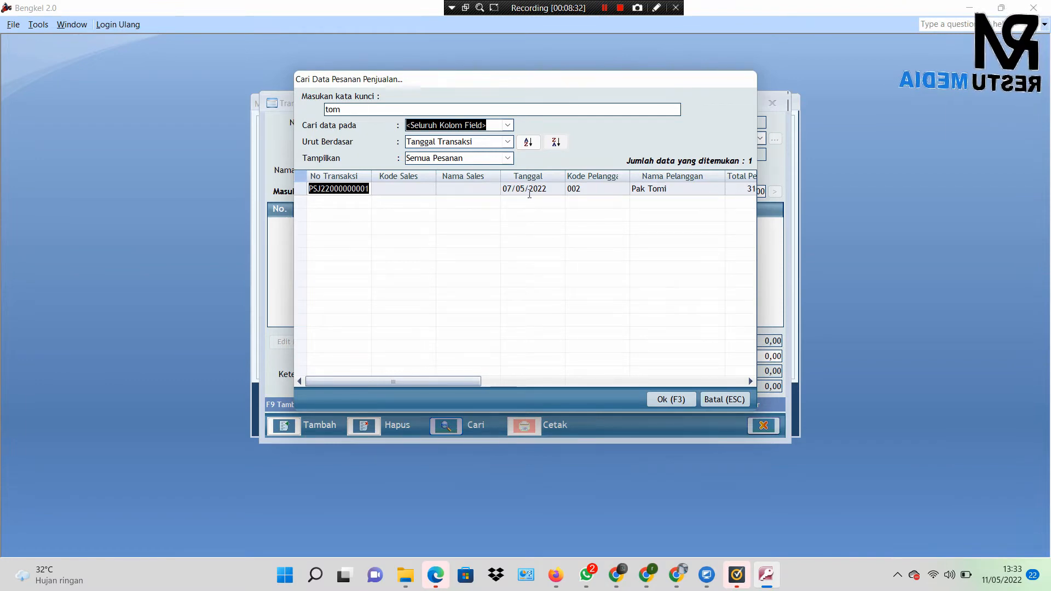
drag(460, 378, 560, 395)
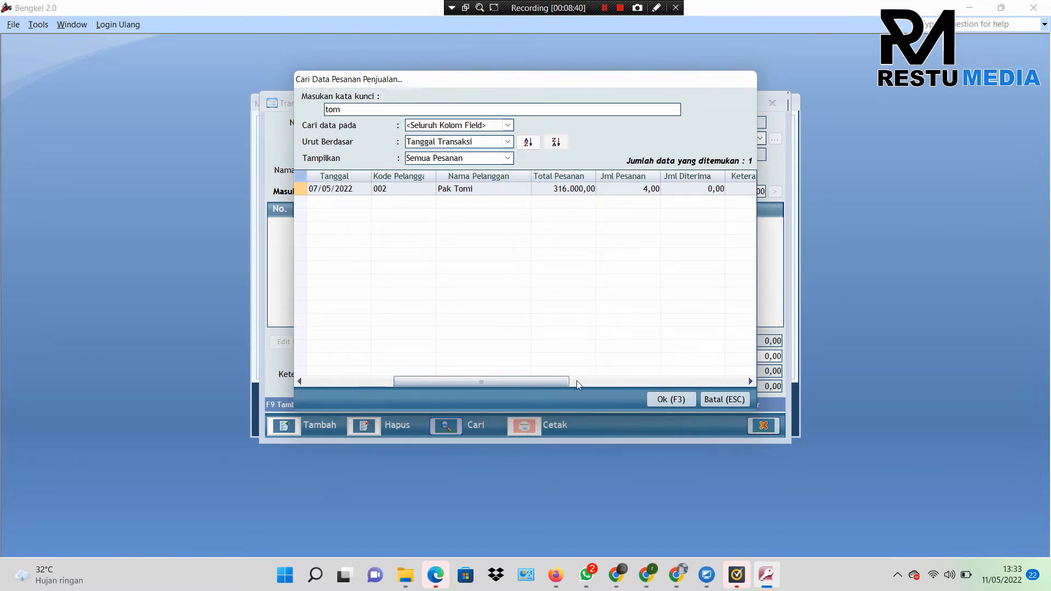
drag(569, 379, 444, 380)
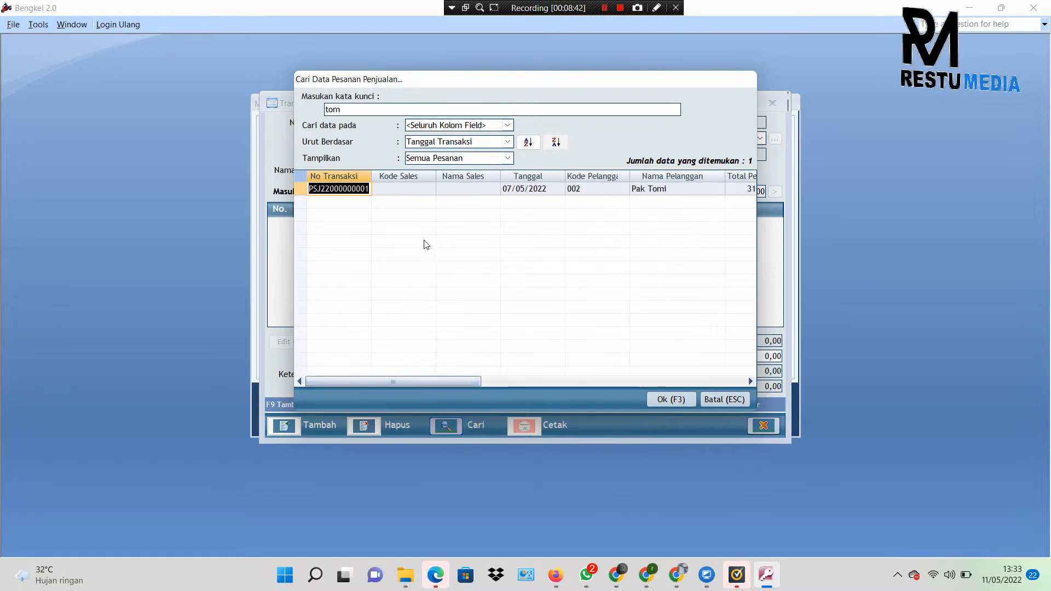
click(485, 188)
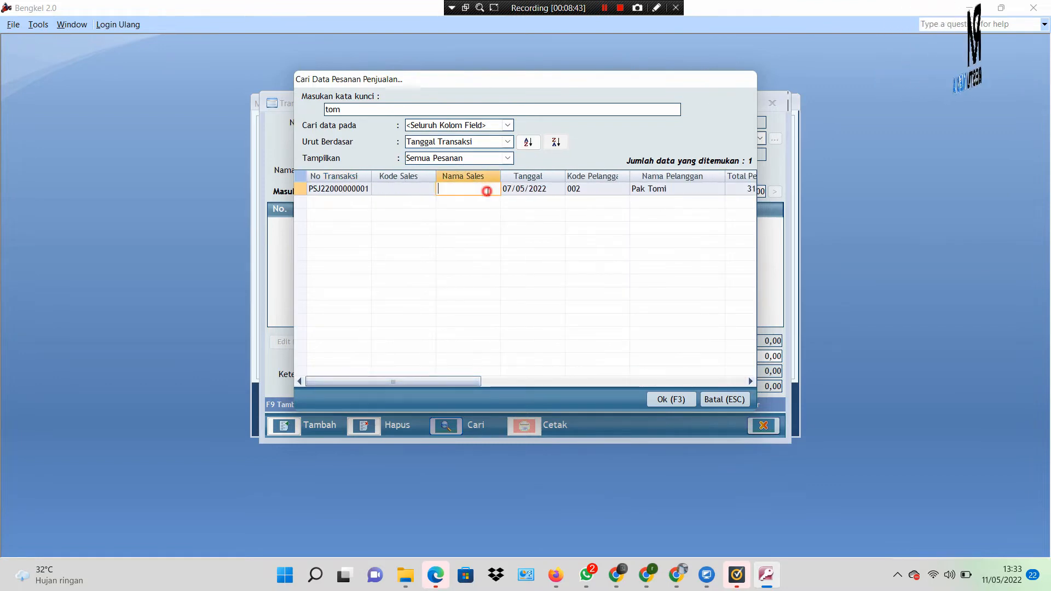
double_click(517, 187)
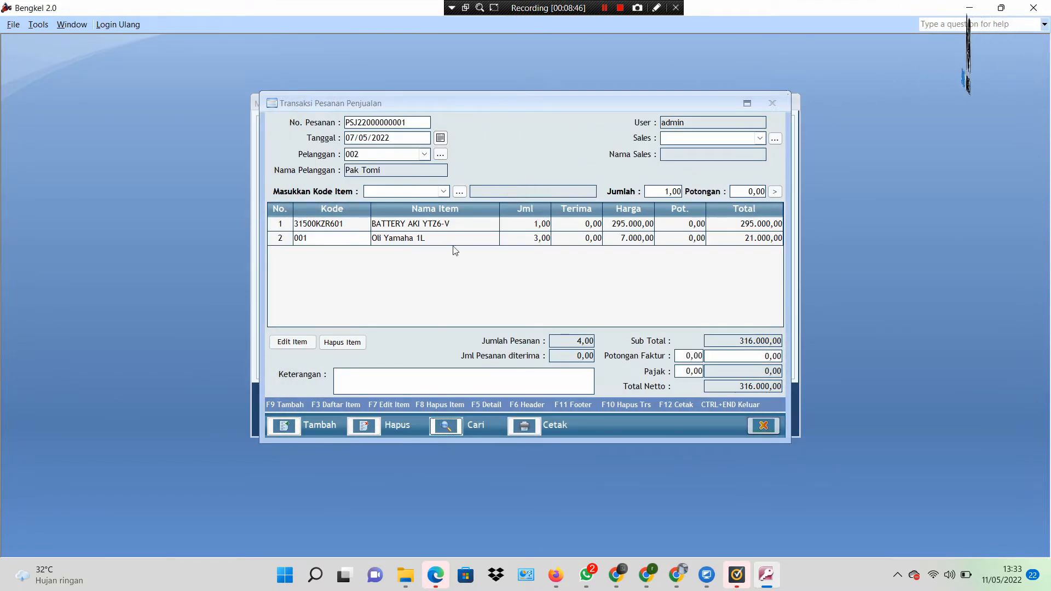
click(763, 426)
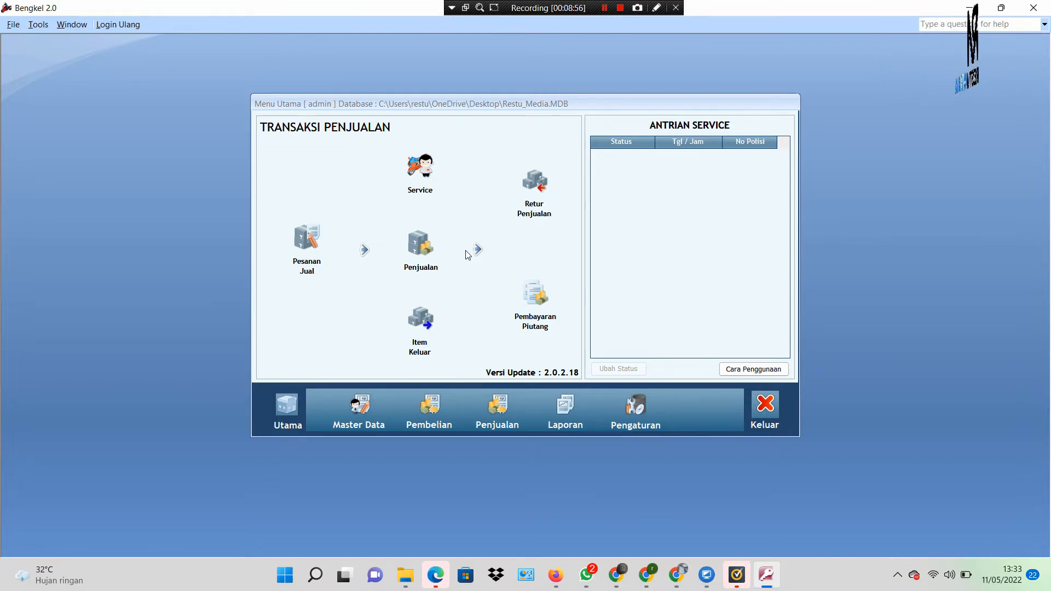
Step: Start a new sale and pull in the saved order: battery plus three oils, 316.000,00
click(420, 249)
drag(438, 97, 658, 100)
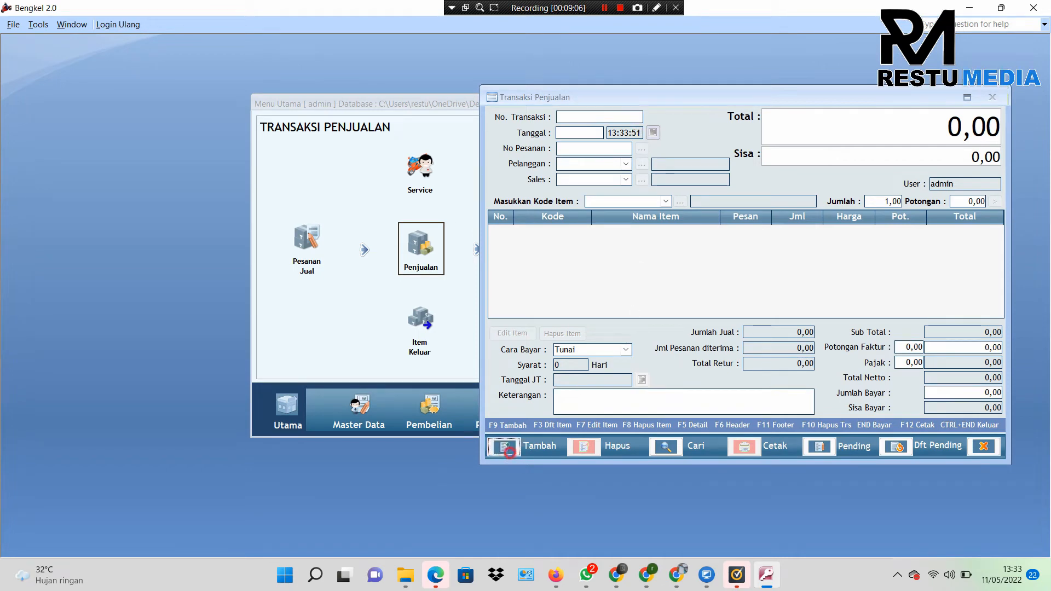
click(510, 452)
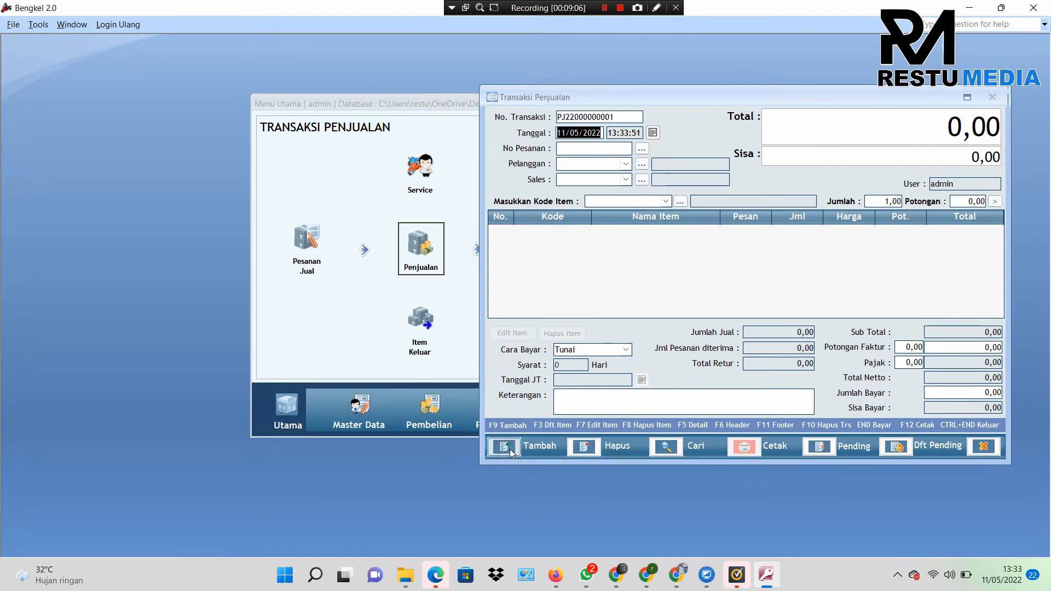
click(626, 164)
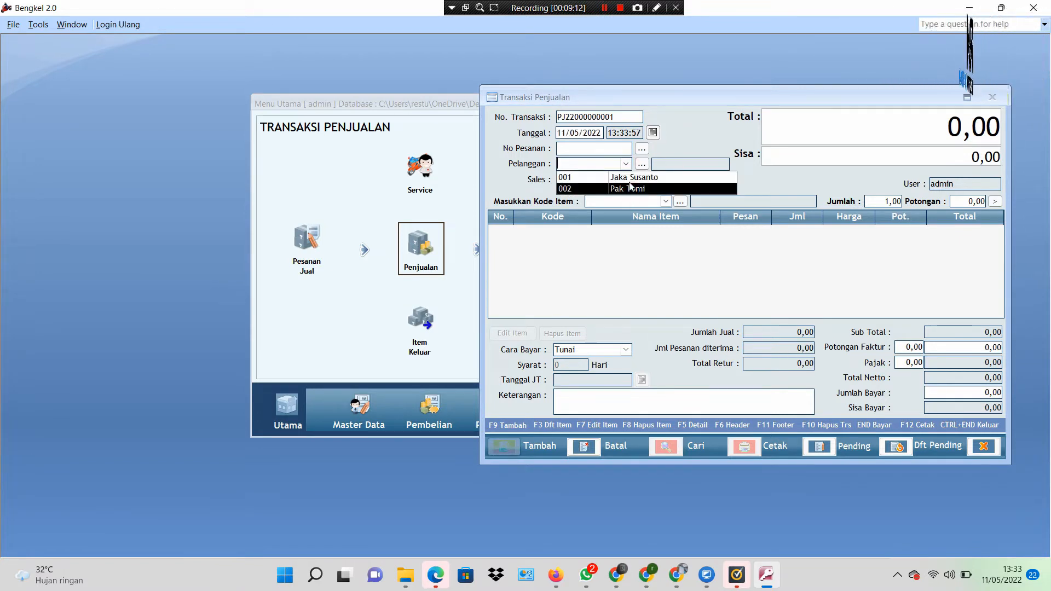
click(641, 148)
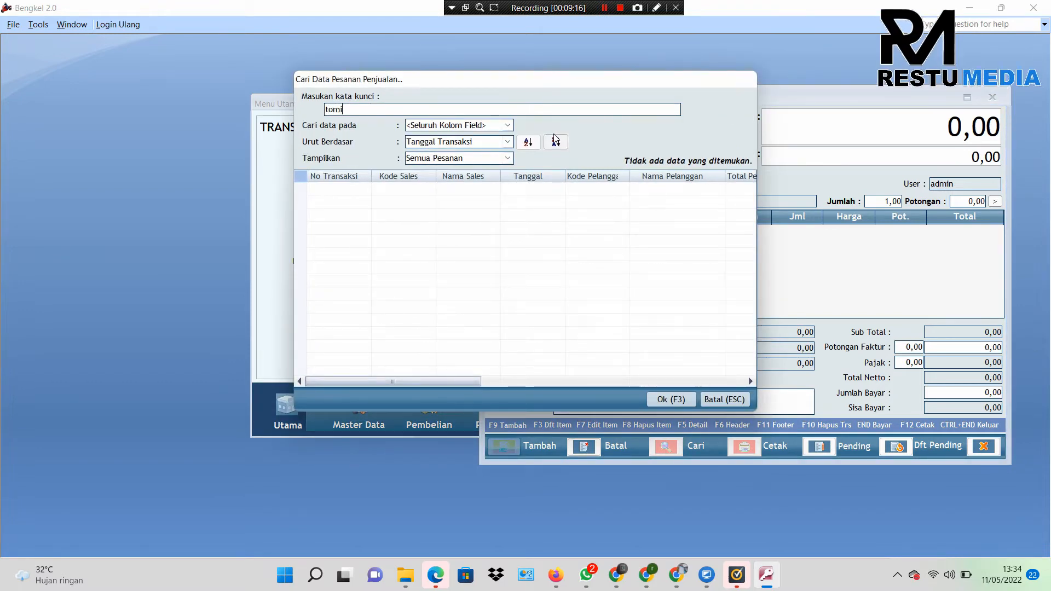
key(Return)
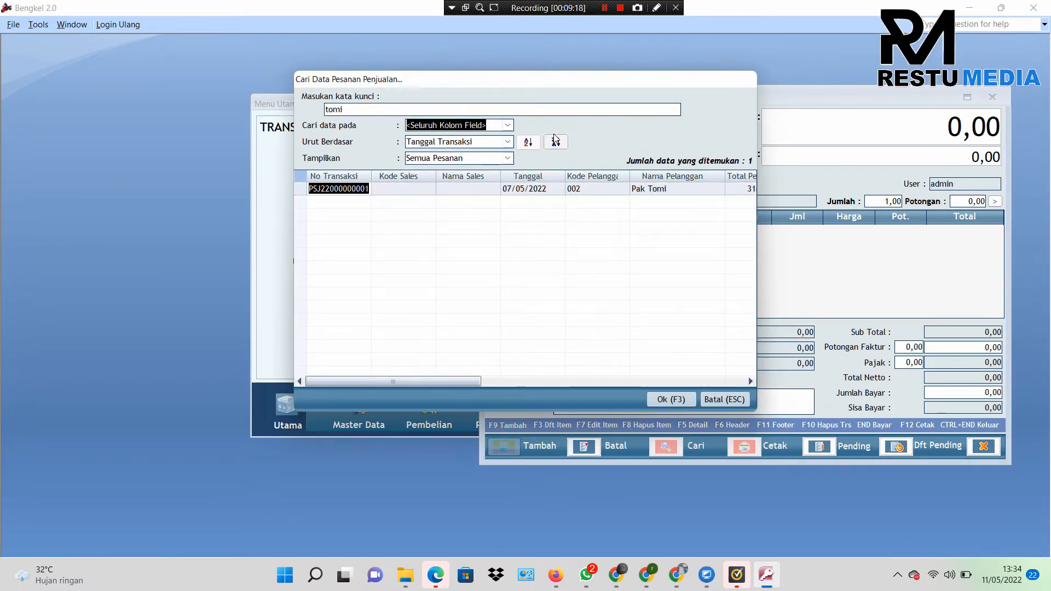
double_click(643, 190)
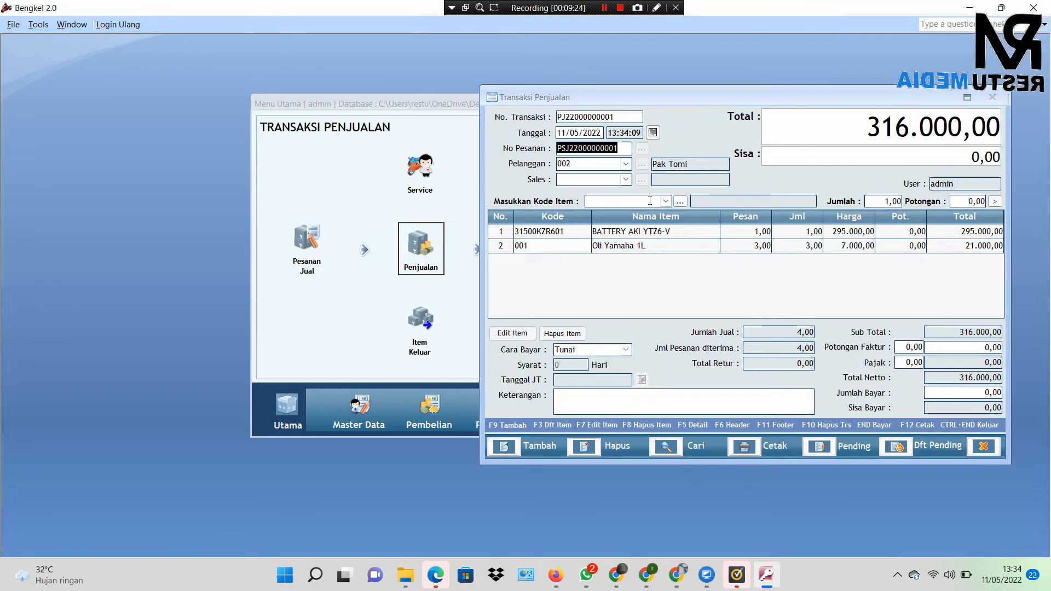
Step: Enter a Jumlah Bayar of 320.000,00 against the 316.000,00 netto, leaving 4.000,00 change
click(806, 245)
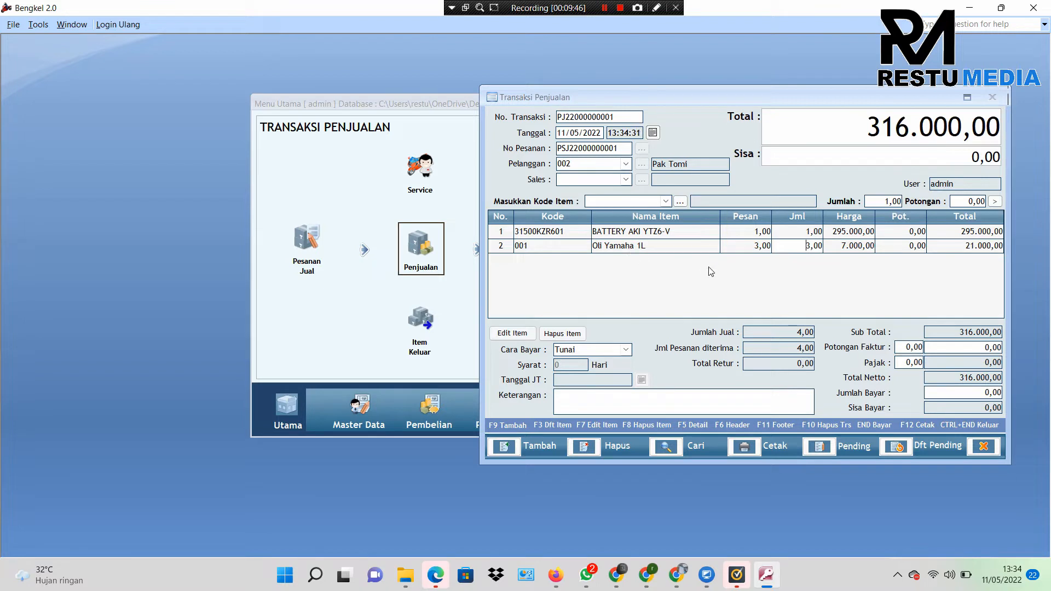
click(967, 396)
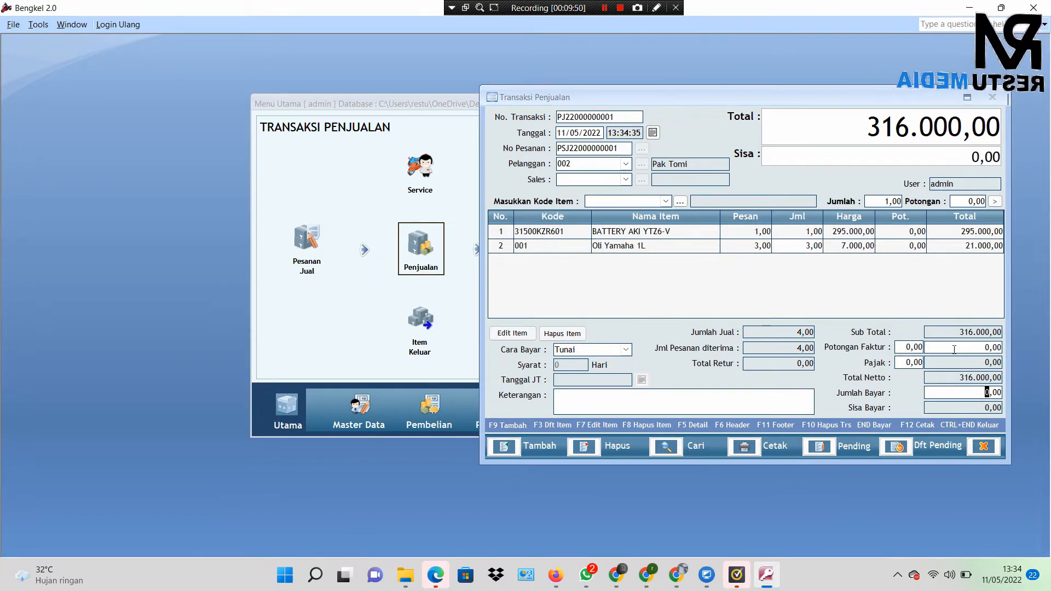
text(4)
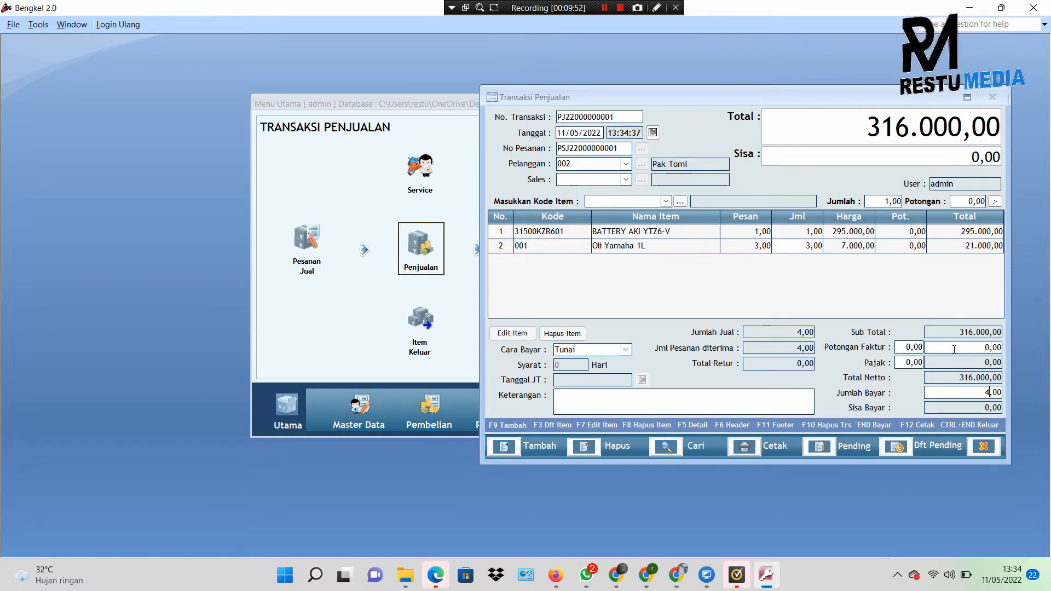
text(20000)
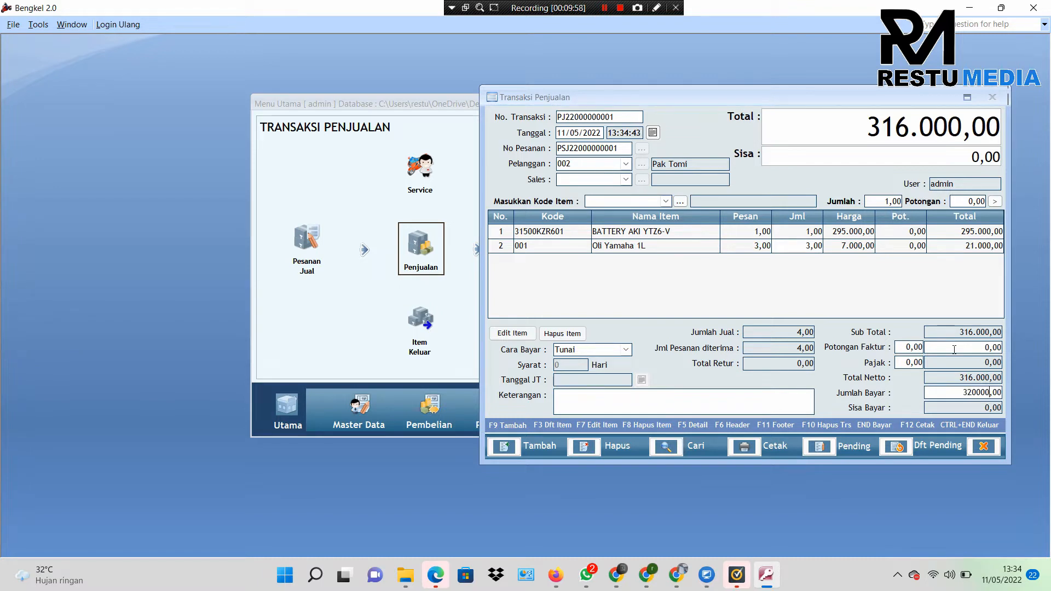
key(Return)
click(626, 350)
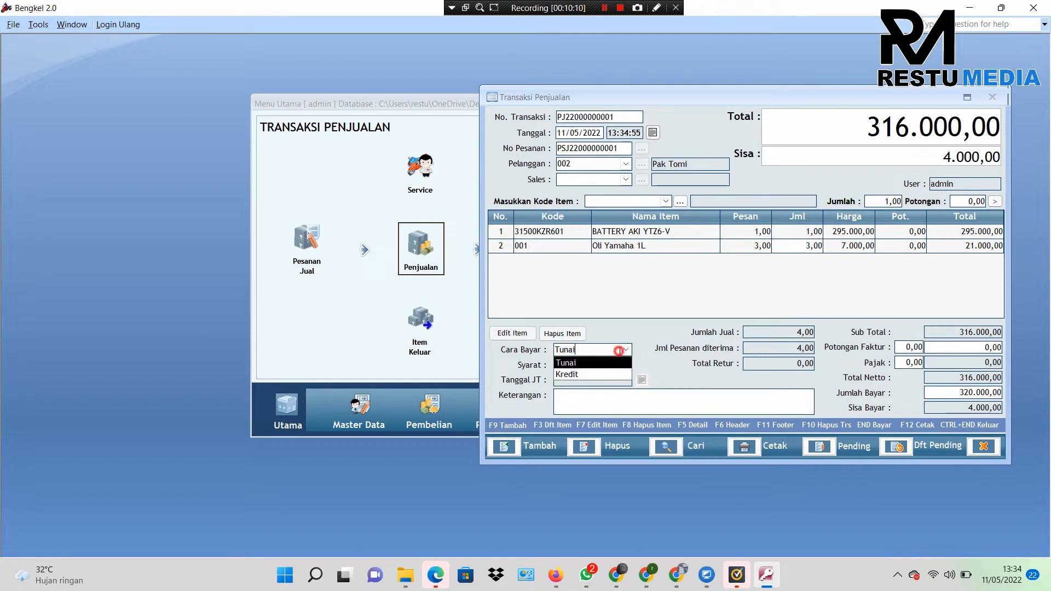
click(624, 353)
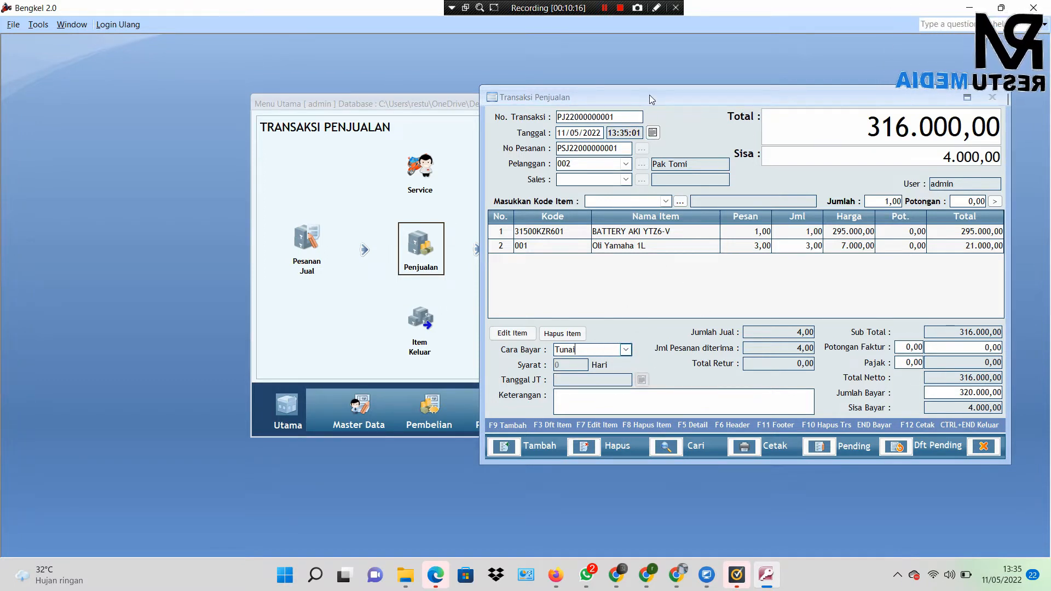
drag(650, 98, 512, 94)
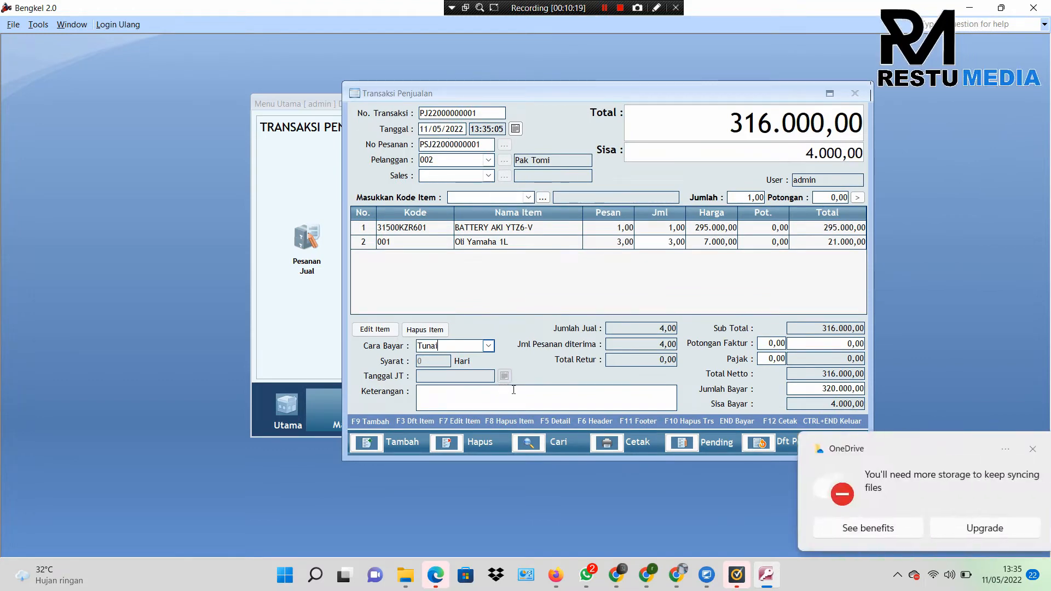
click(1026, 451)
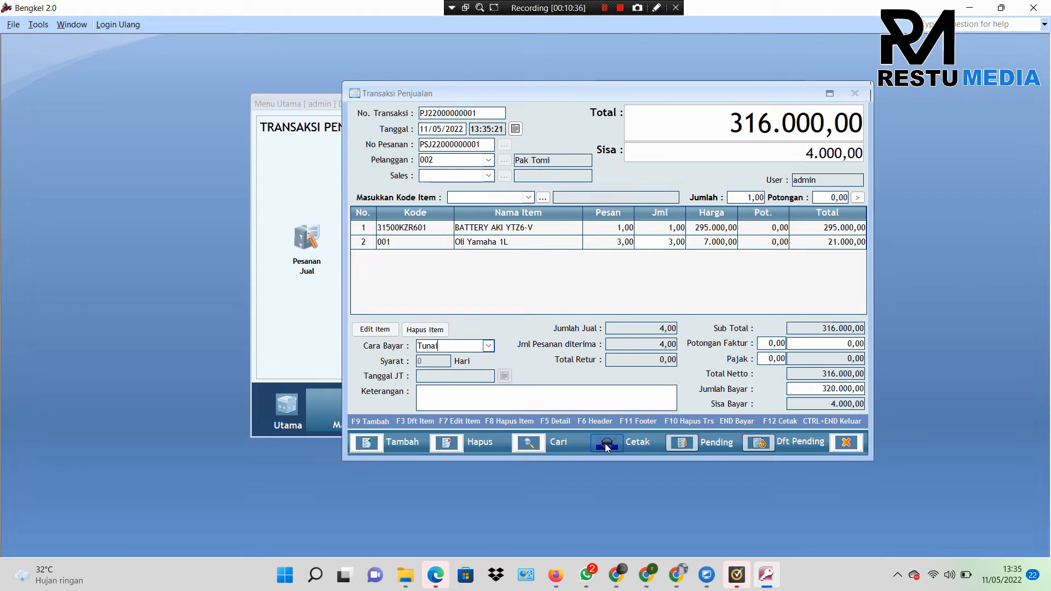
drag(545, 91, 485, 103)
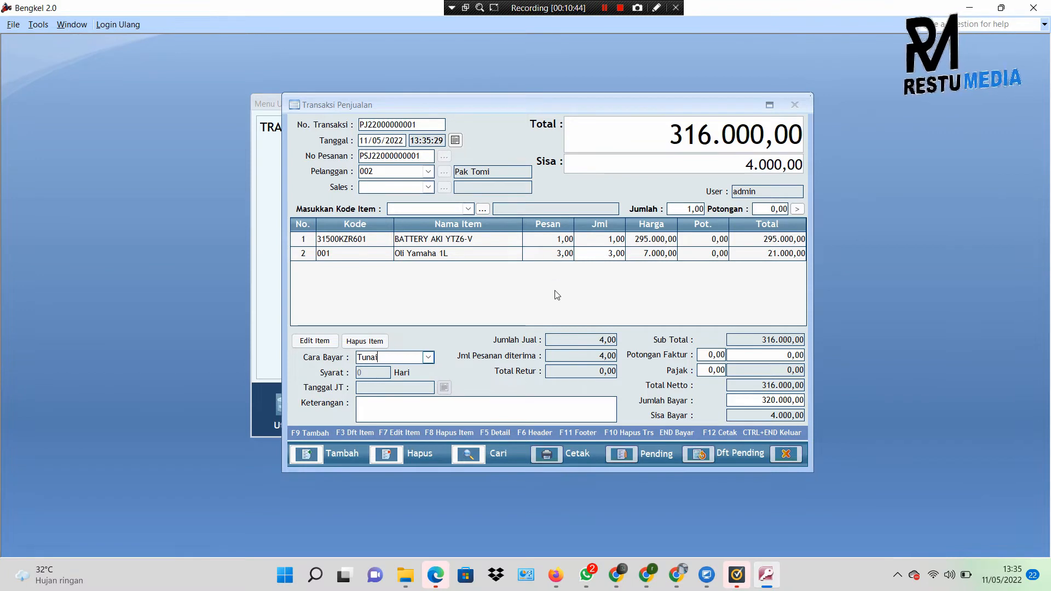
click(550, 456)
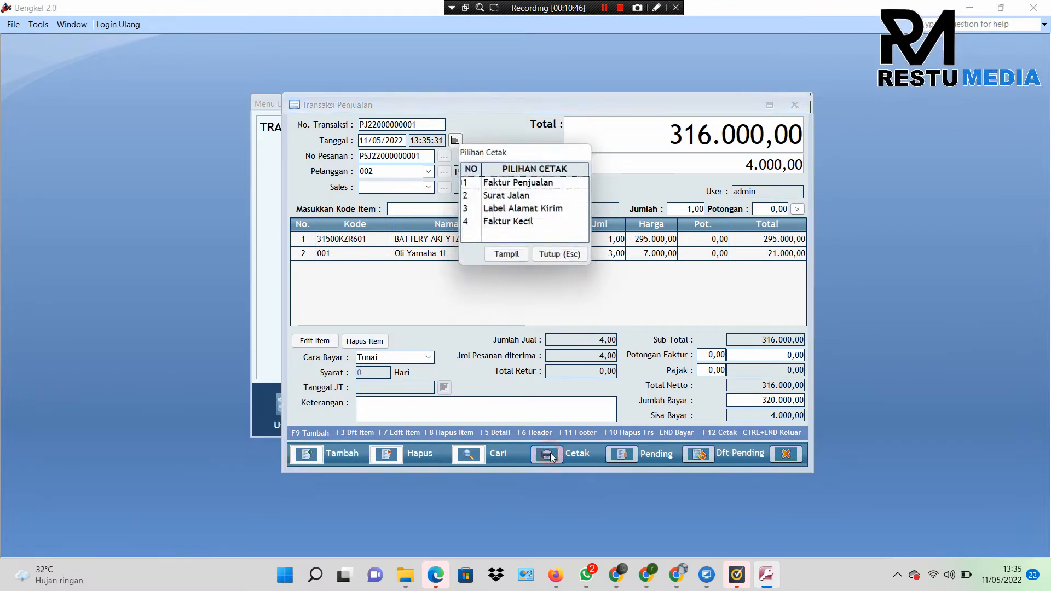
click(510, 186)
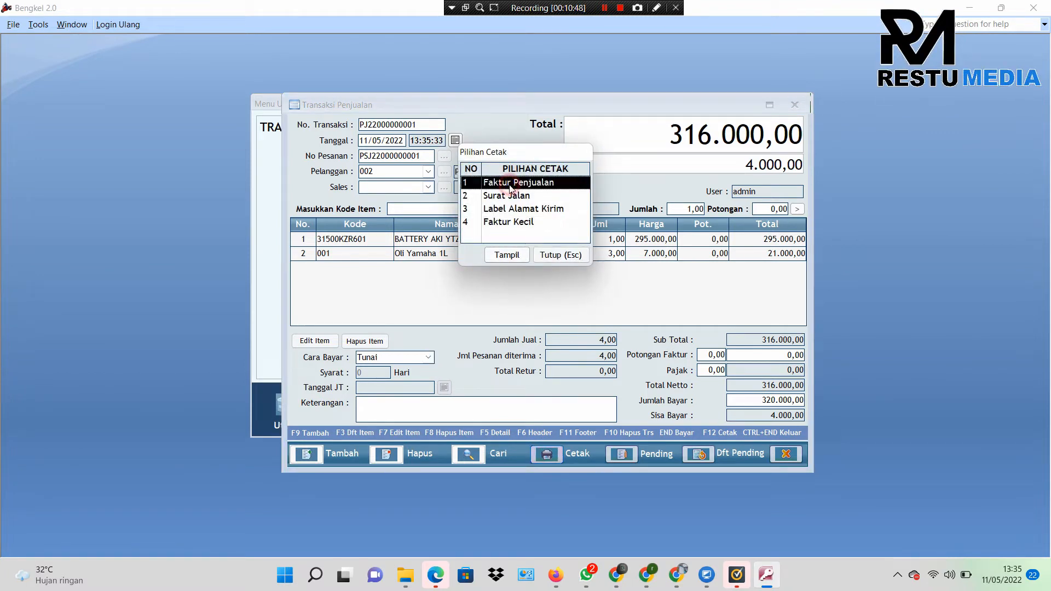
click(531, 199)
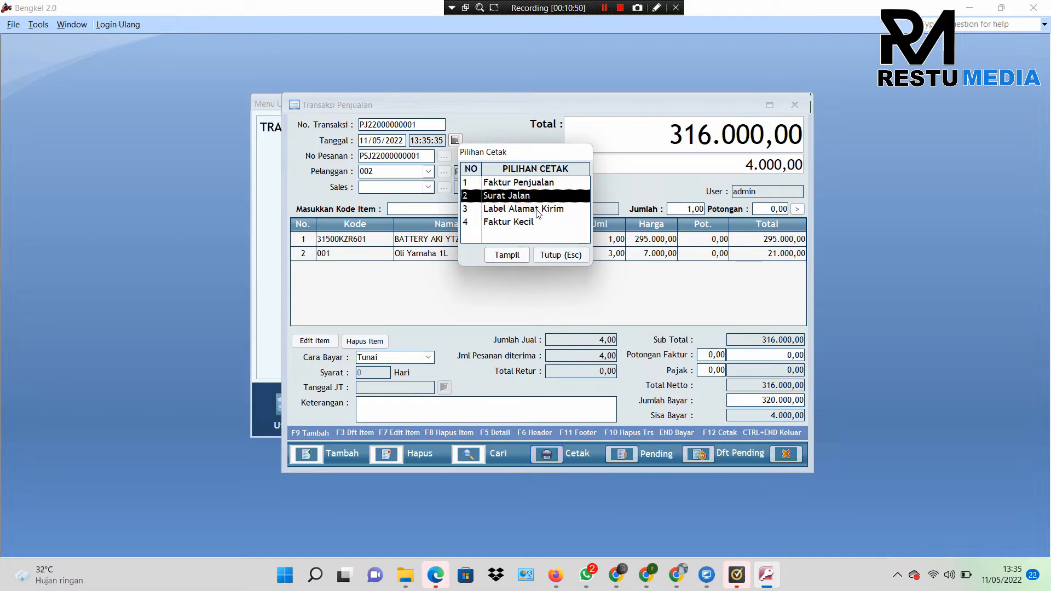
click(537, 210)
click(537, 223)
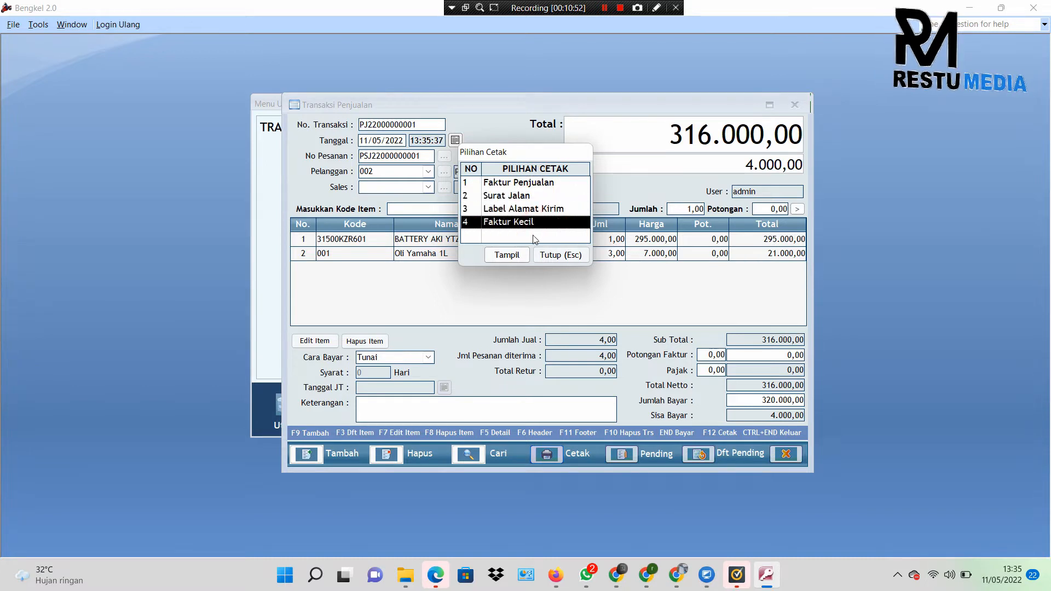
click(518, 256)
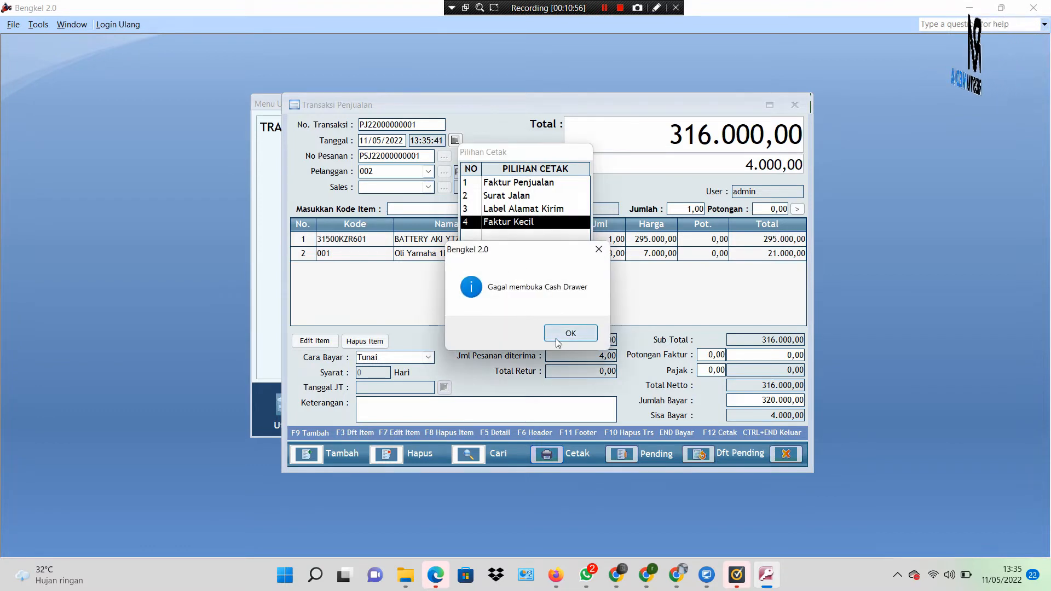
click(570, 333)
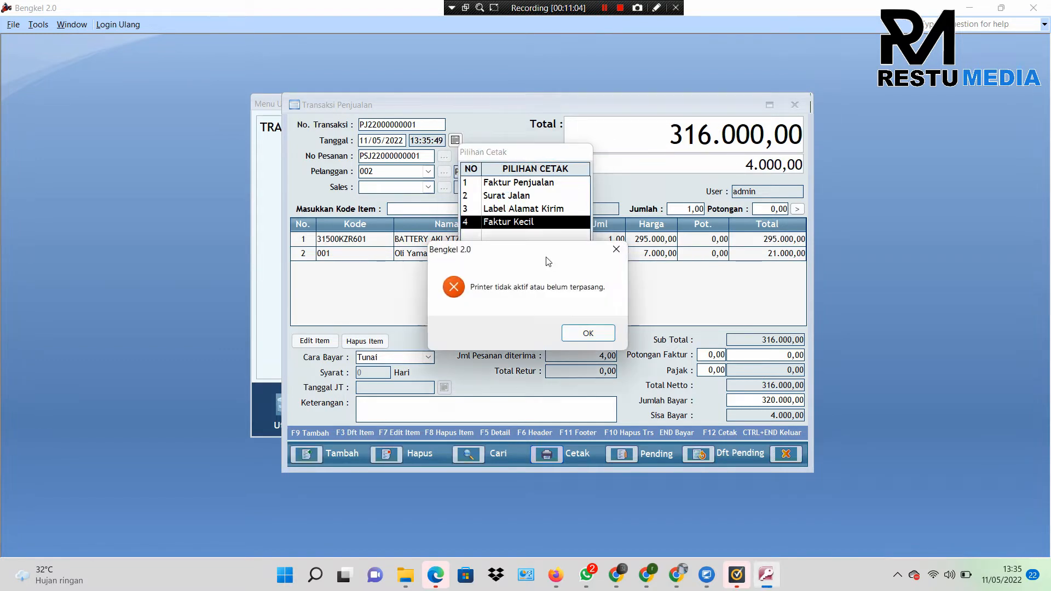
click(587, 332)
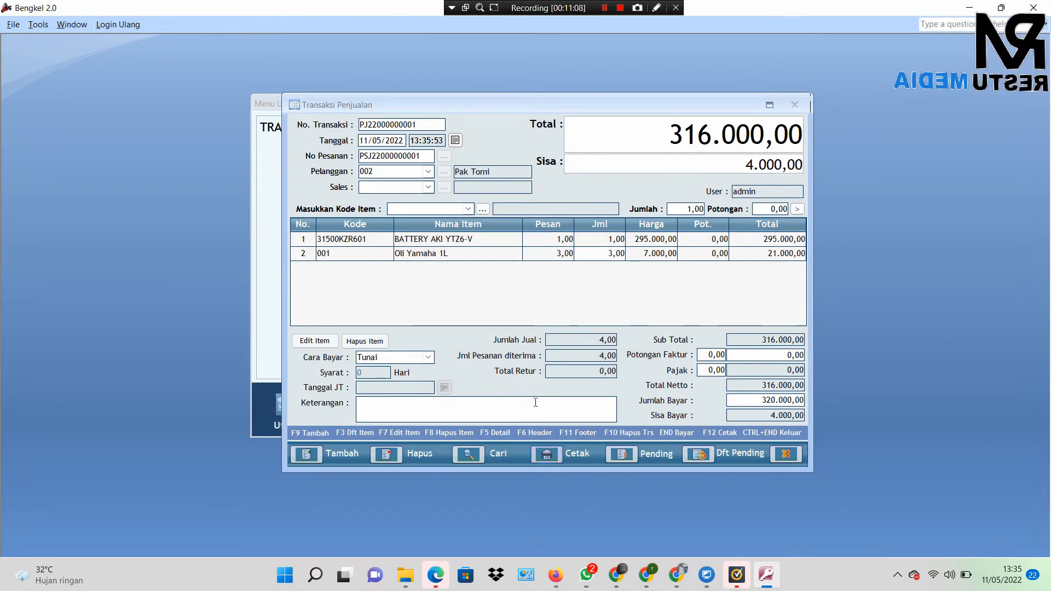
Step: Move the Transaksi Penjualan window aside, close it, and switch the main menu to Master Data
click(555, 404)
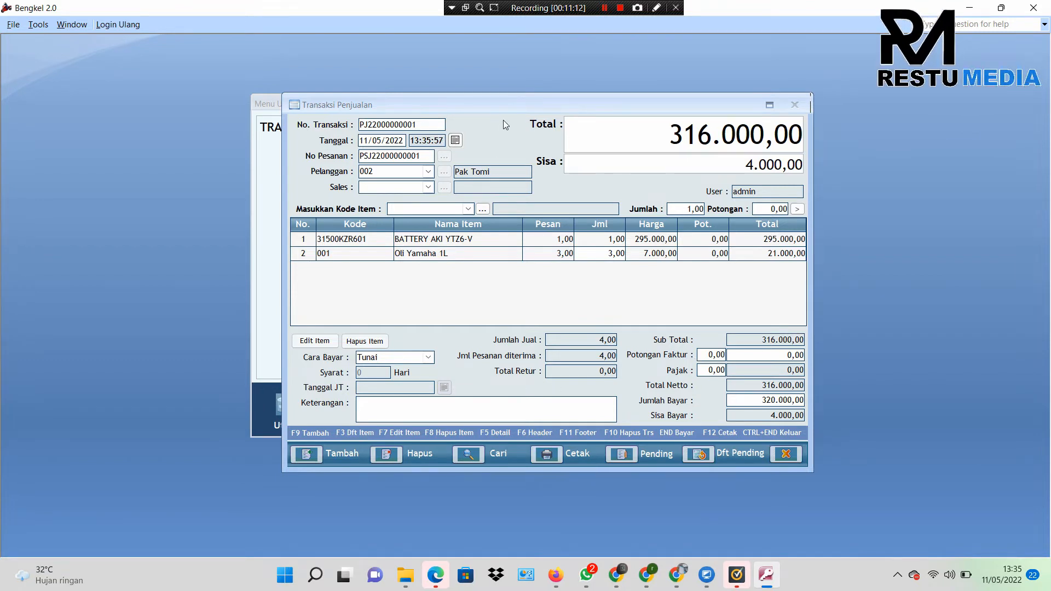
drag(503, 109, 741, 100)
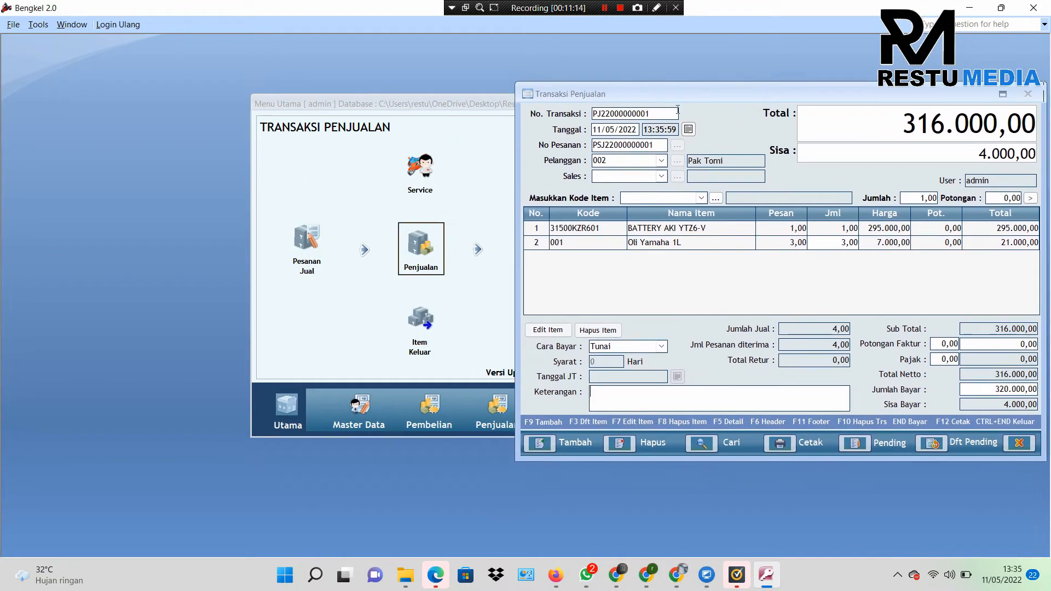
drag(673, 94, 472, 93)
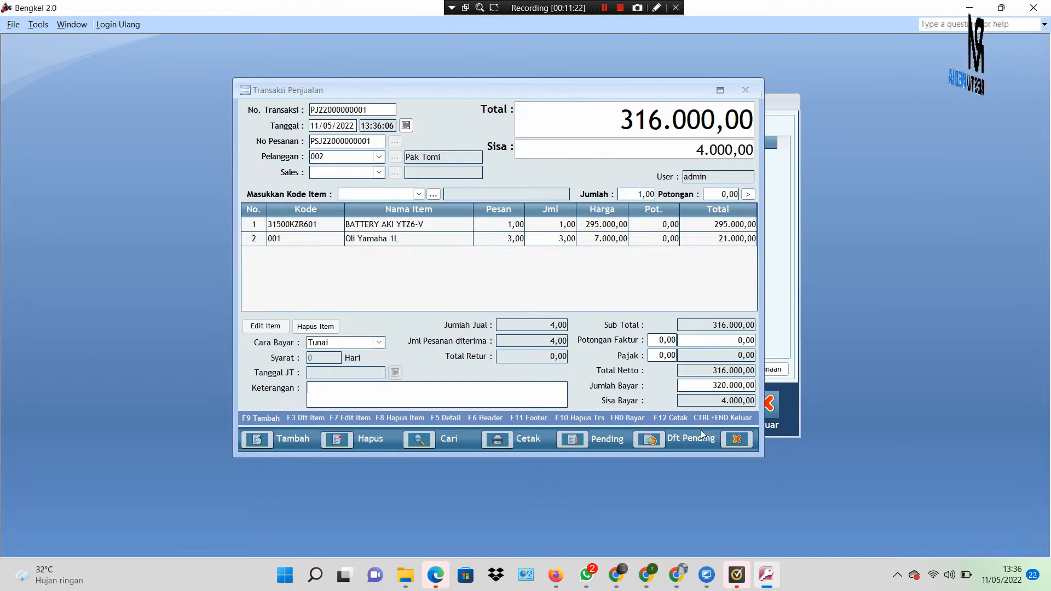
click(727, 442)
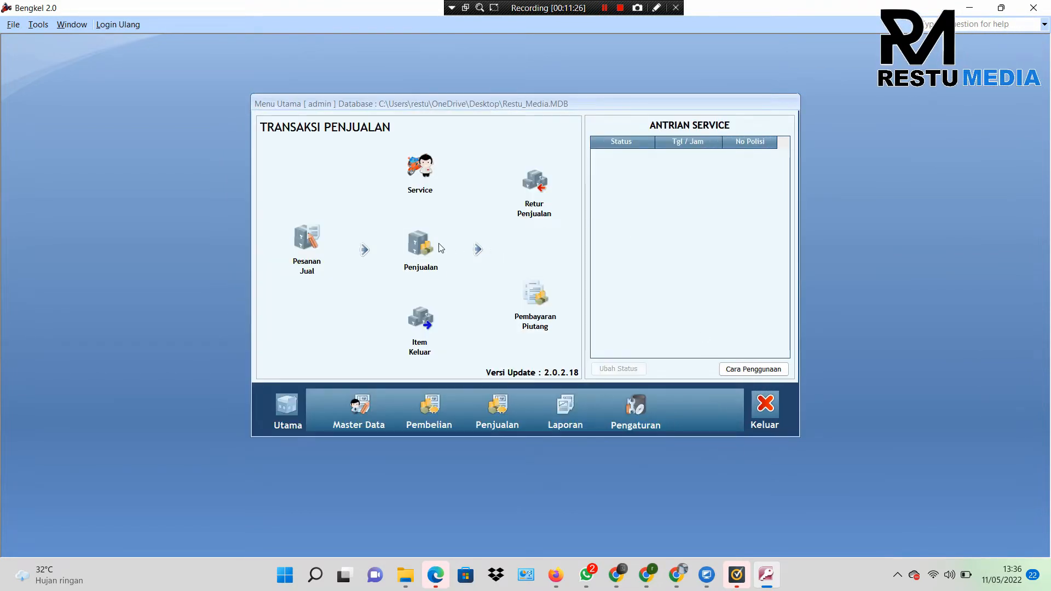
click(367, 419)
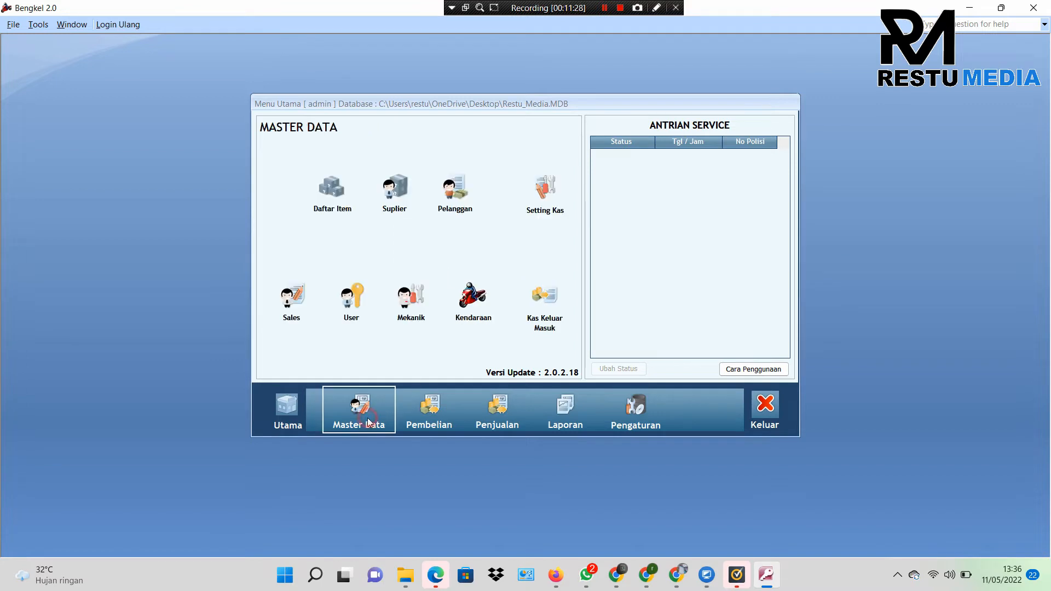
click(332, 205)
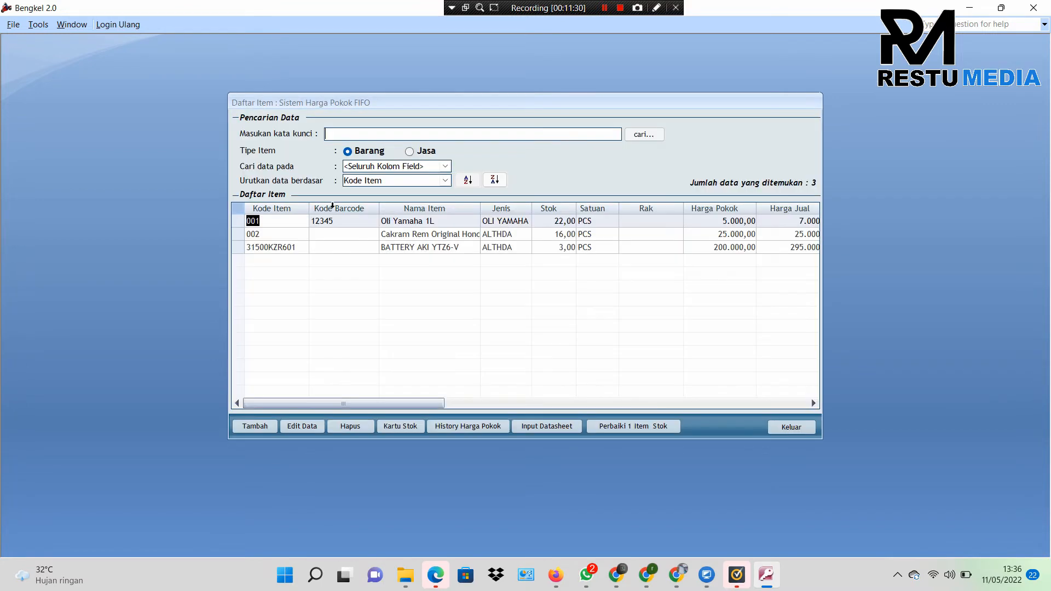
click(434, 252)
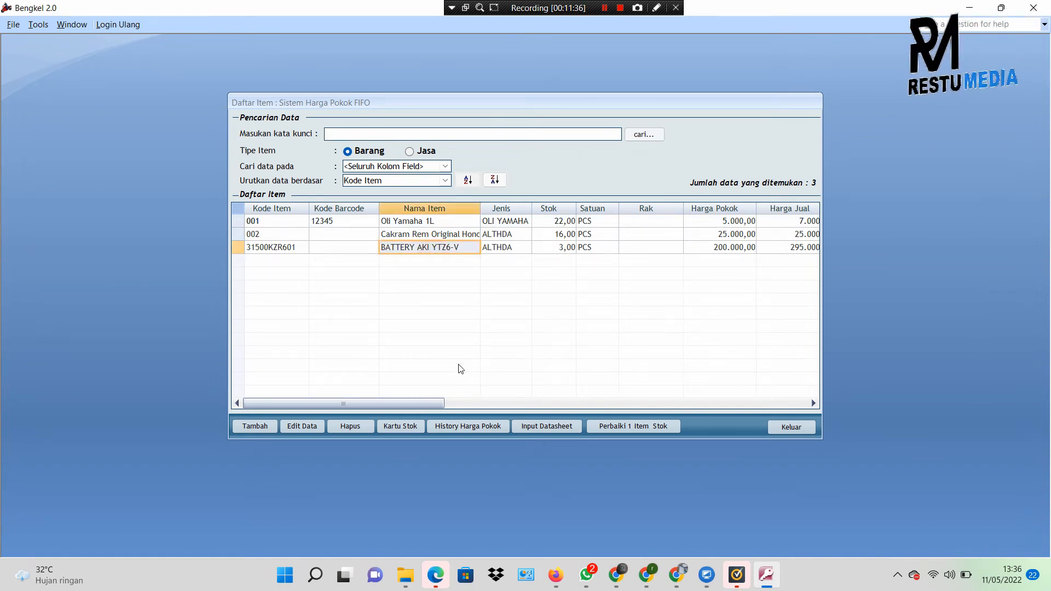
click(403, 428)
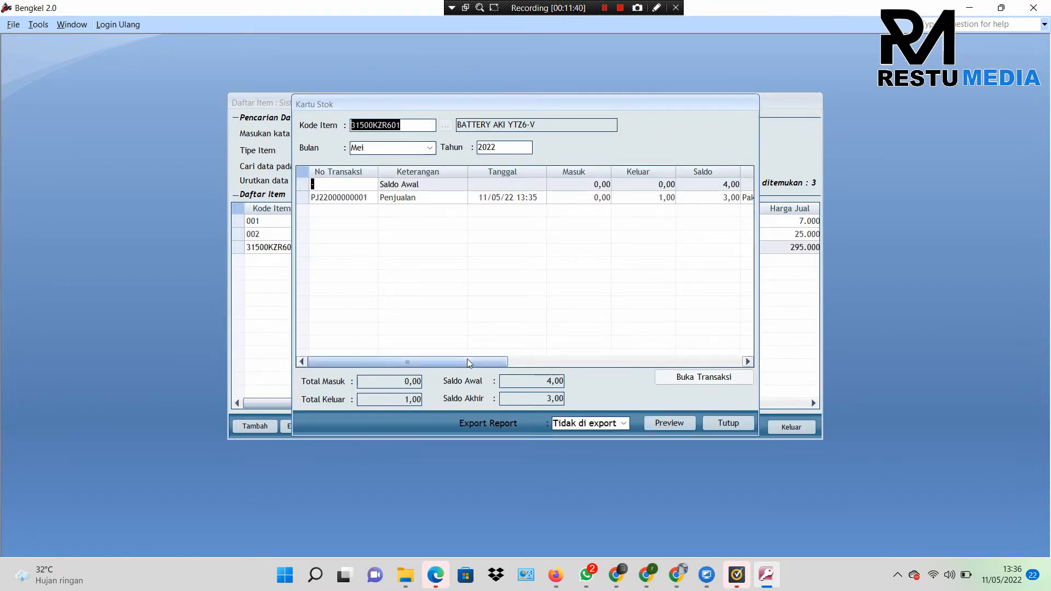
drag(468, 359, 369, 356)
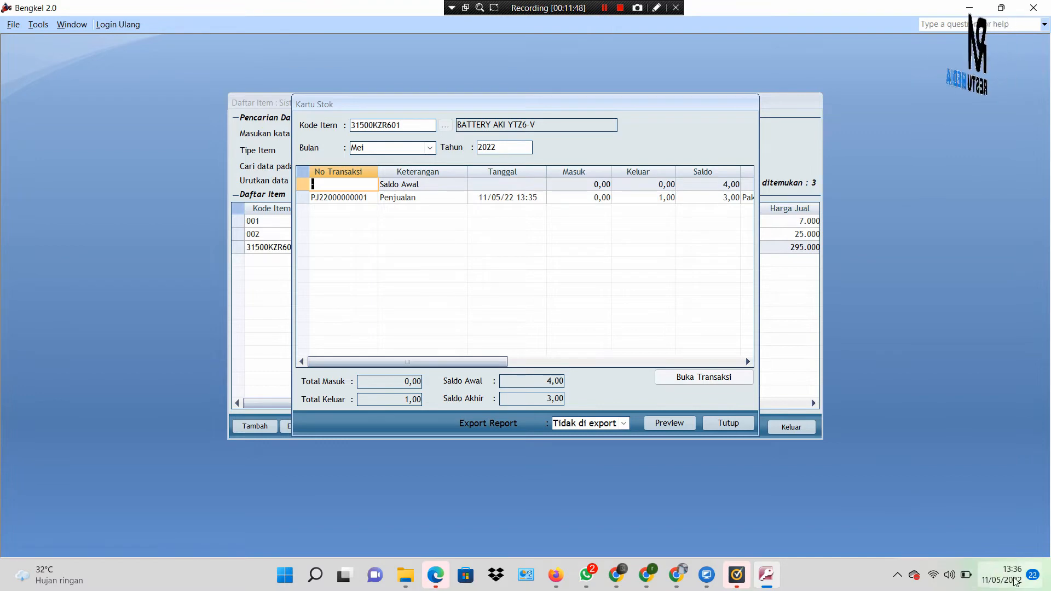
click(725, 425)
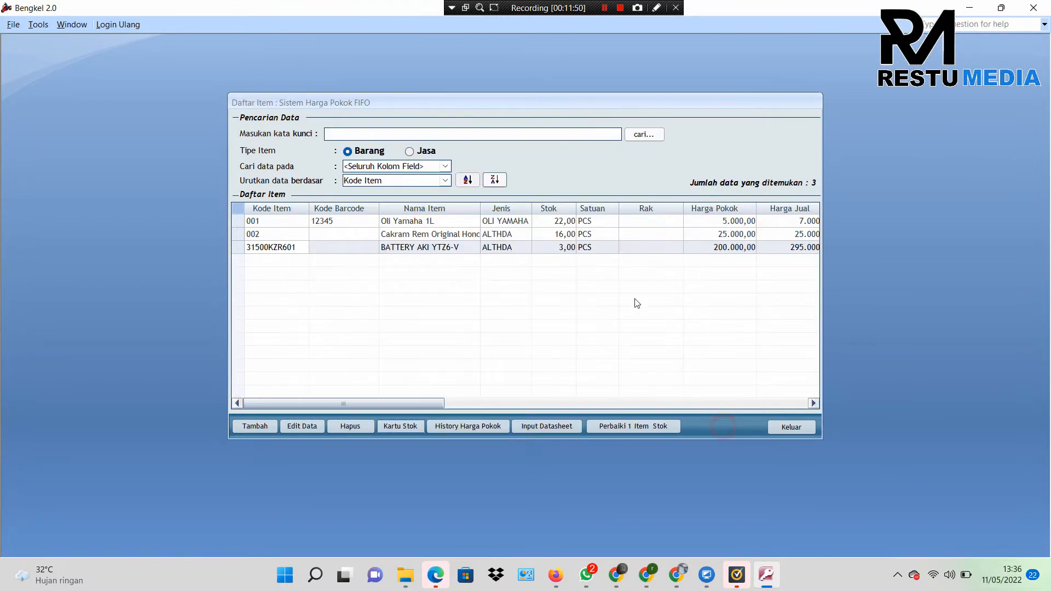
click(776, 426)
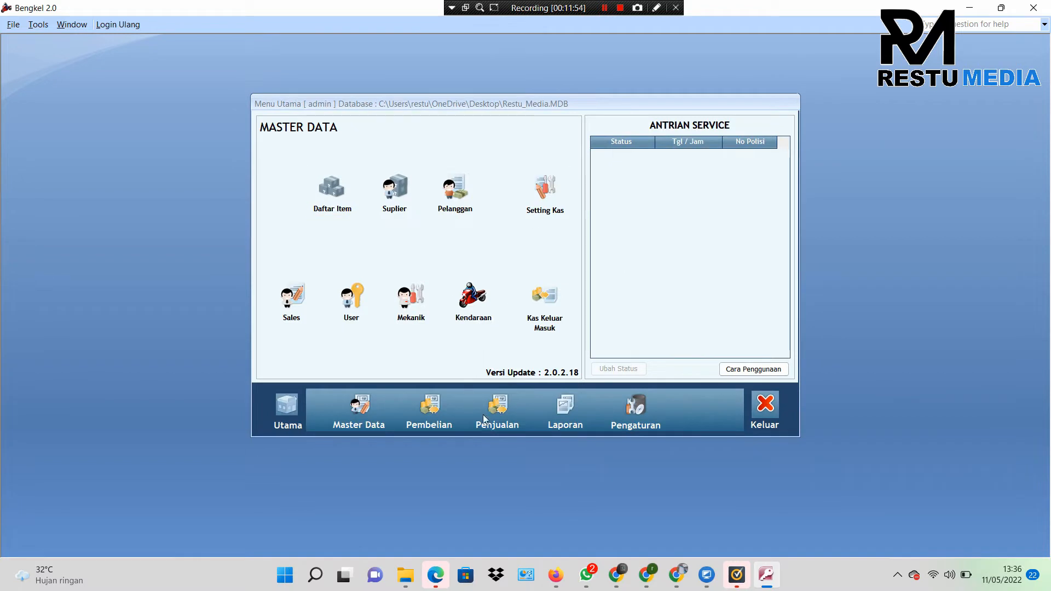
click(483, 417)
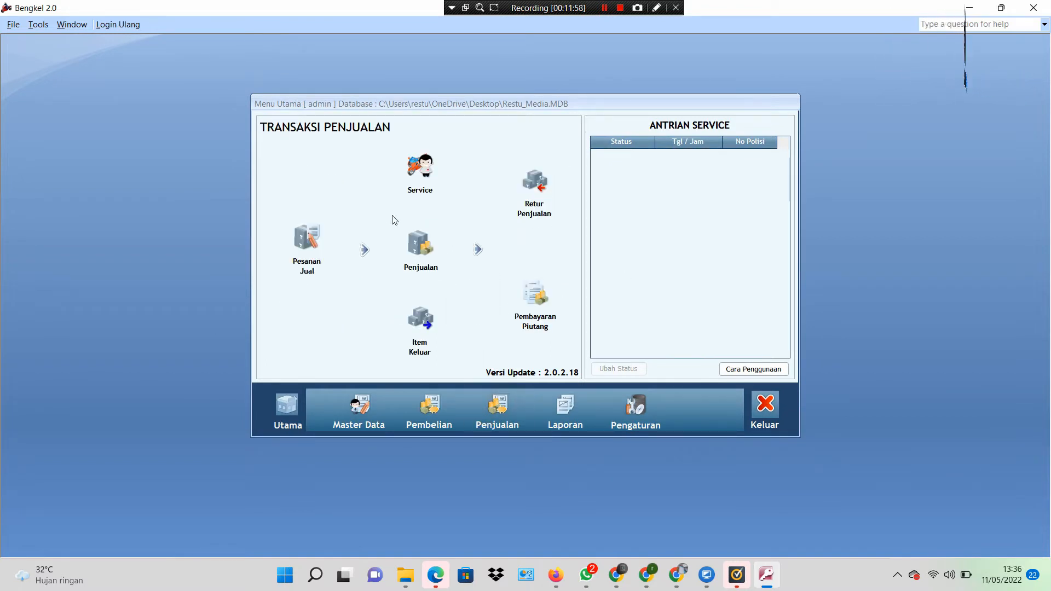
click(430, 256)
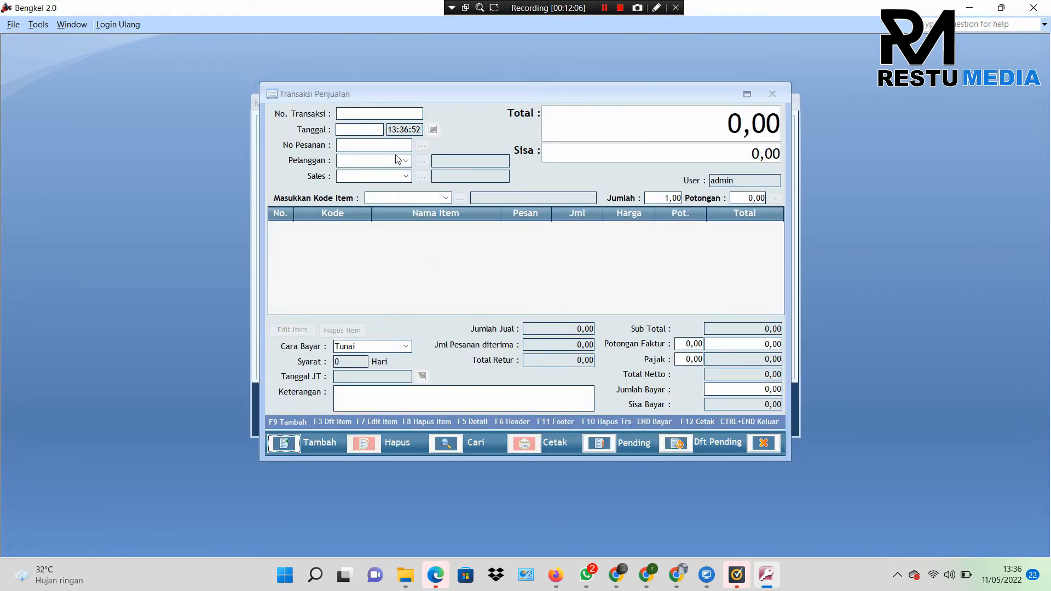
click(405, 163)
click(280, 444)
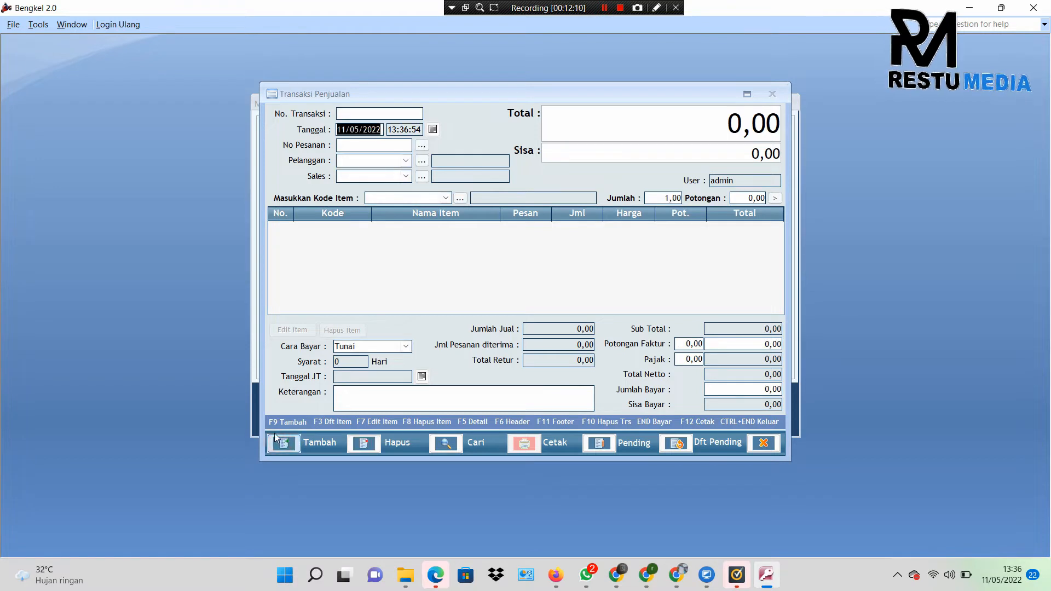
click(409, 161)
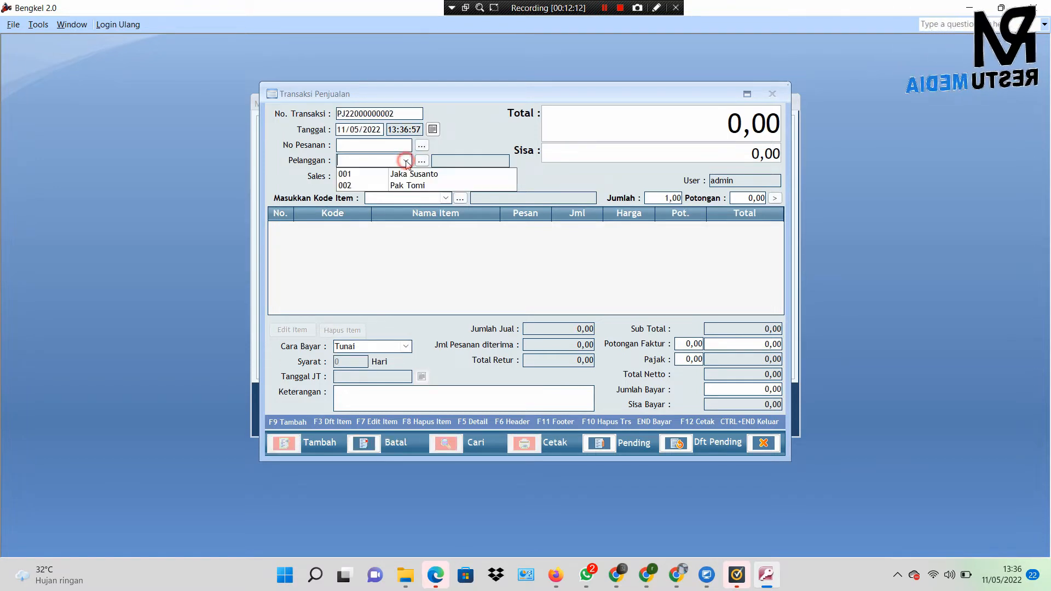
click(405, 175)
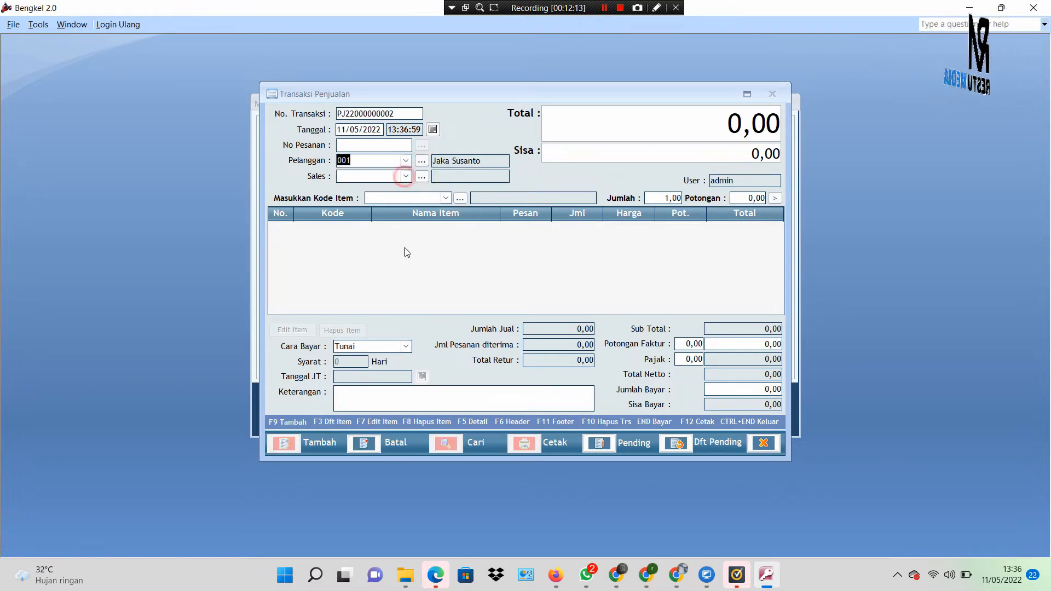
click(405, 262)
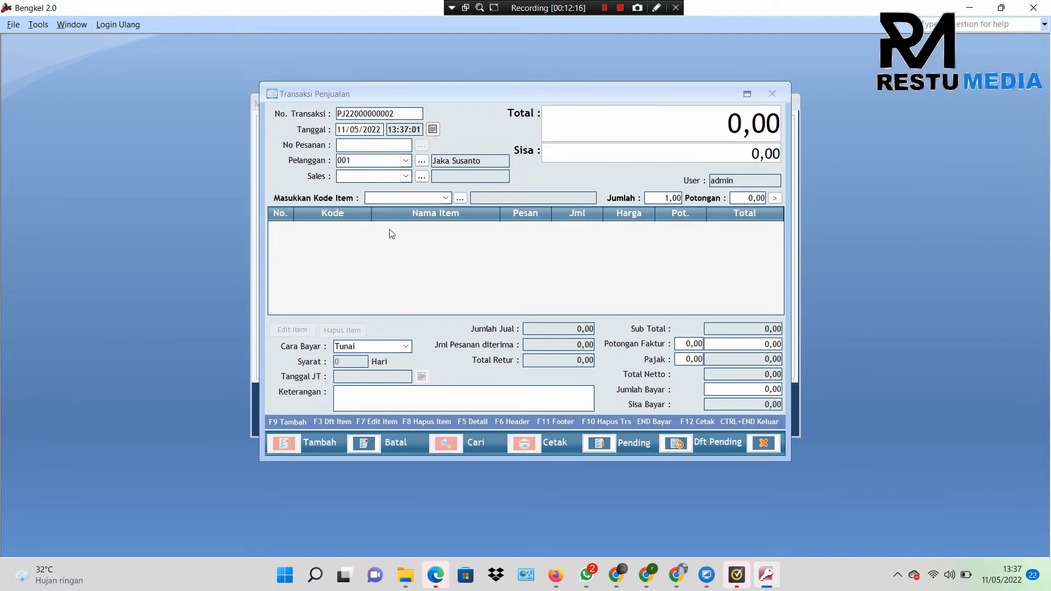
Step: Add one Oli Yamaha 1L (item 001) to the sale, totalling 7.000,00
click(447, 200)
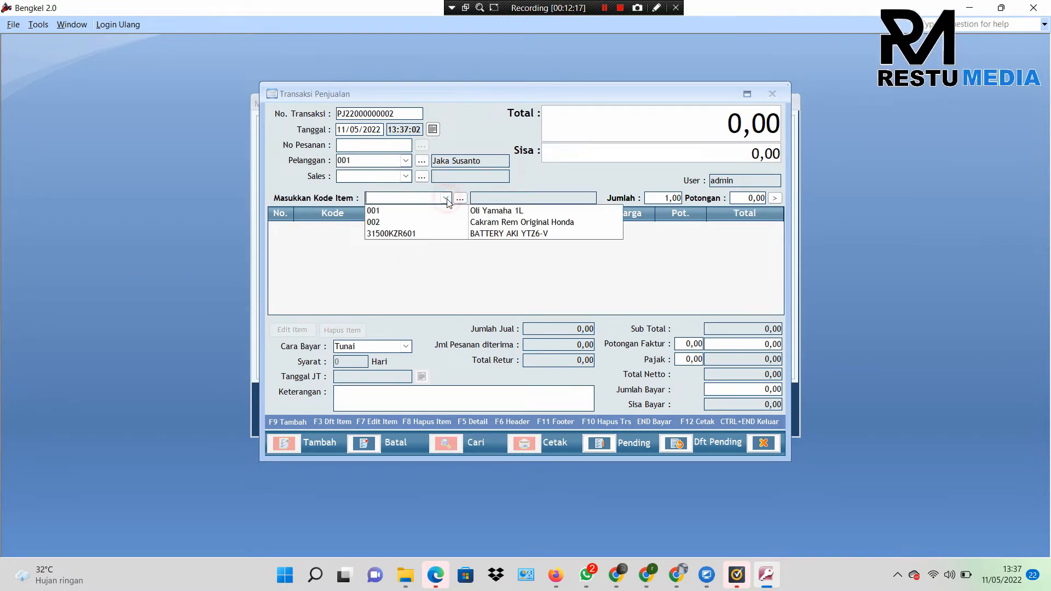
click(471, 213)
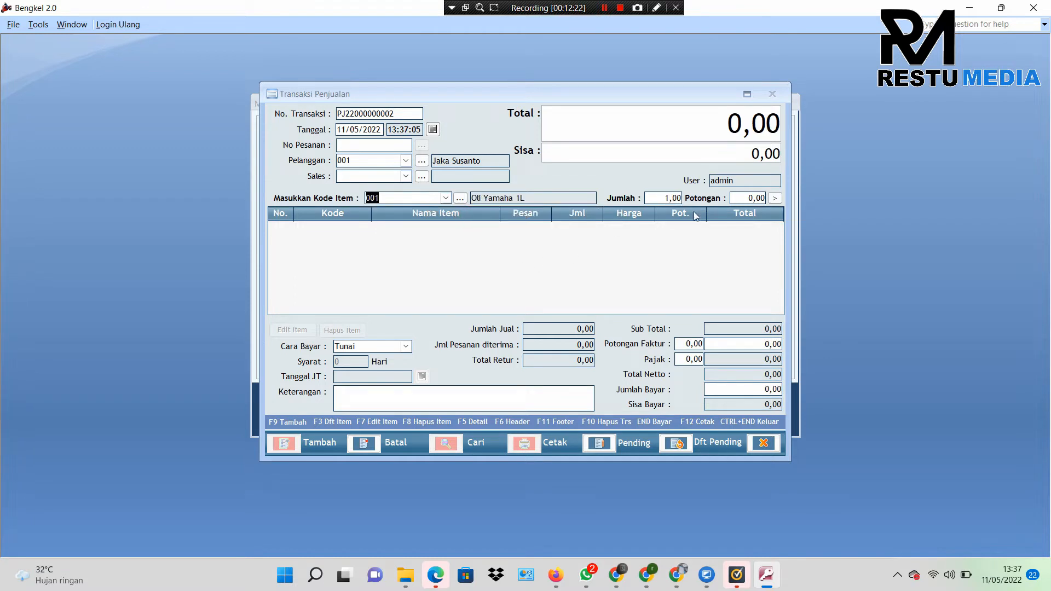
click(775, 199)
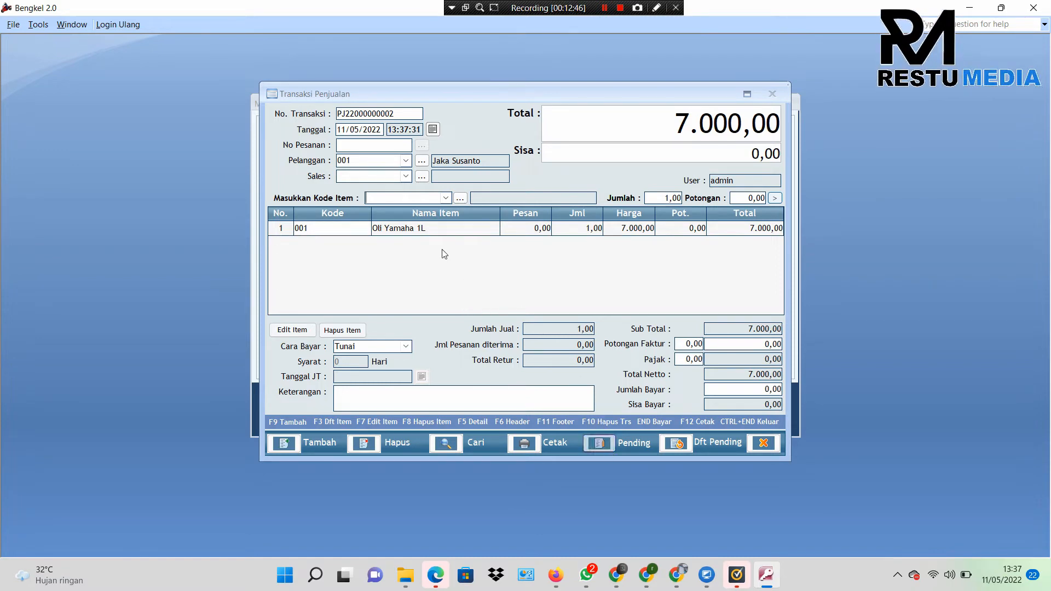
click(600, 448)
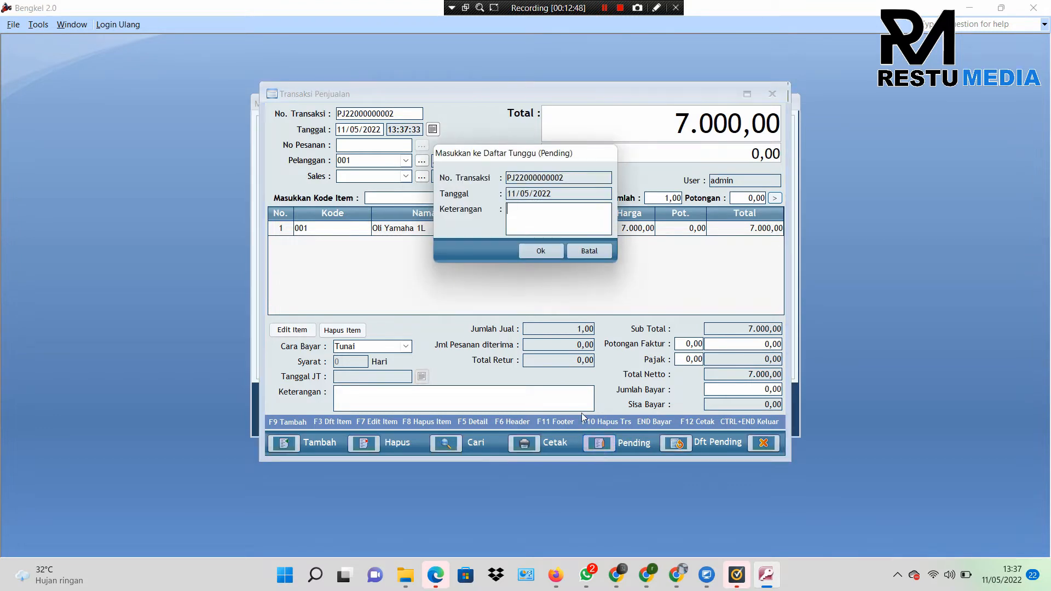
click(523, 219)
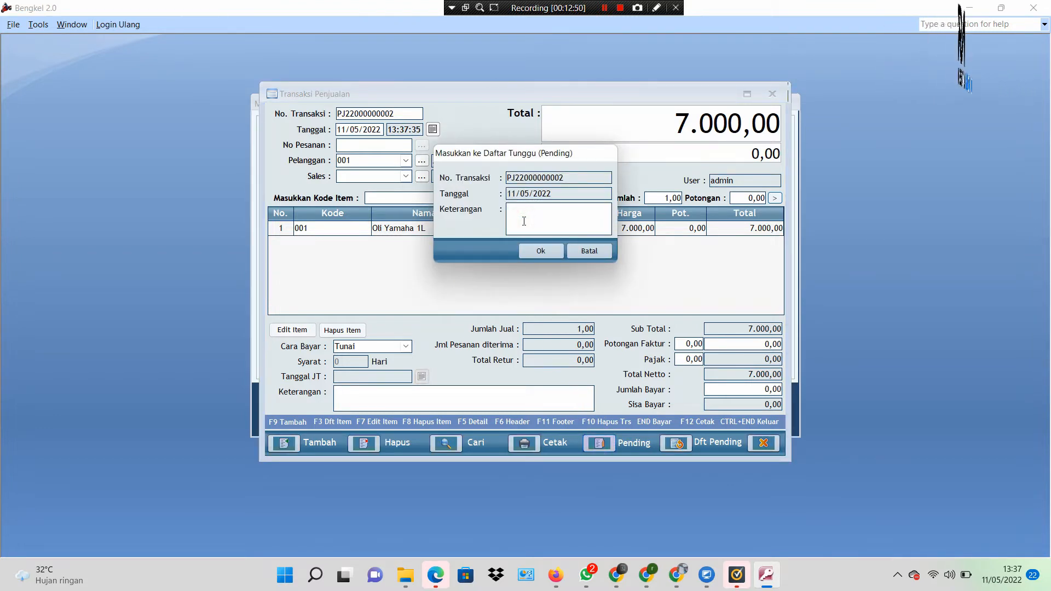
text(balik)
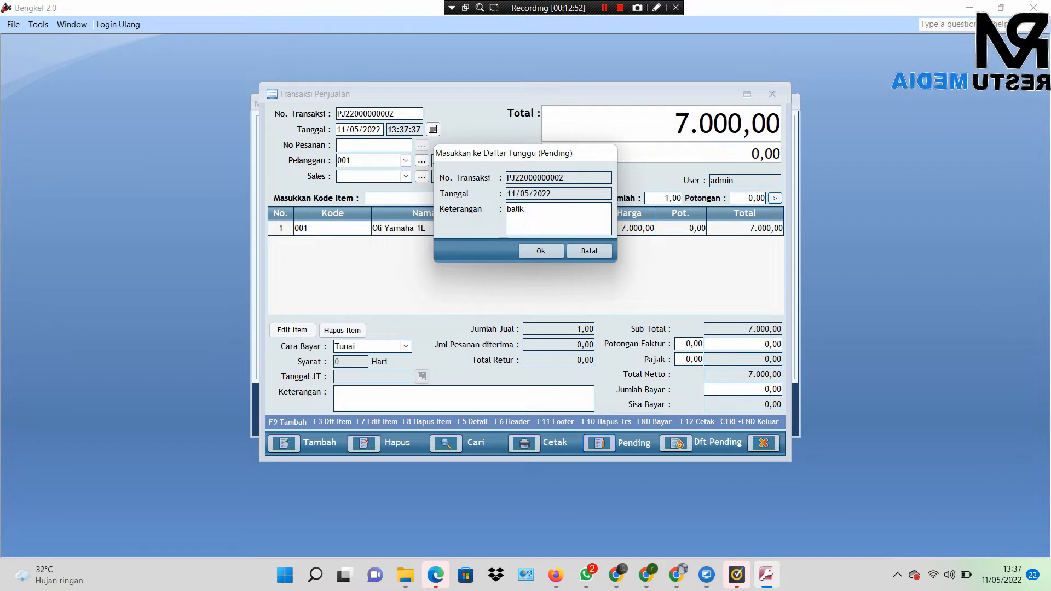
text( ambil u)
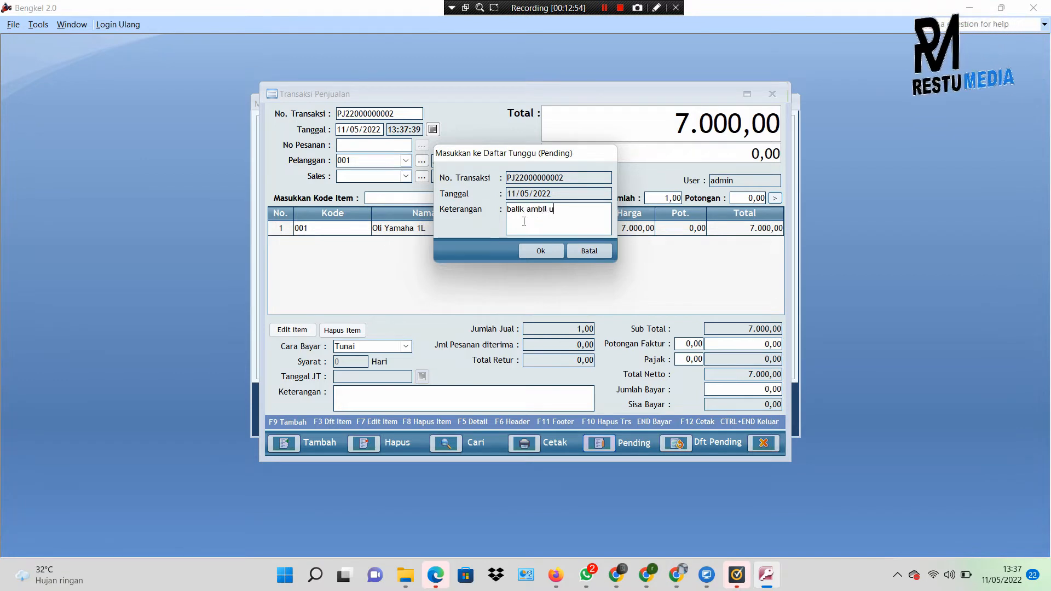
text(ang)
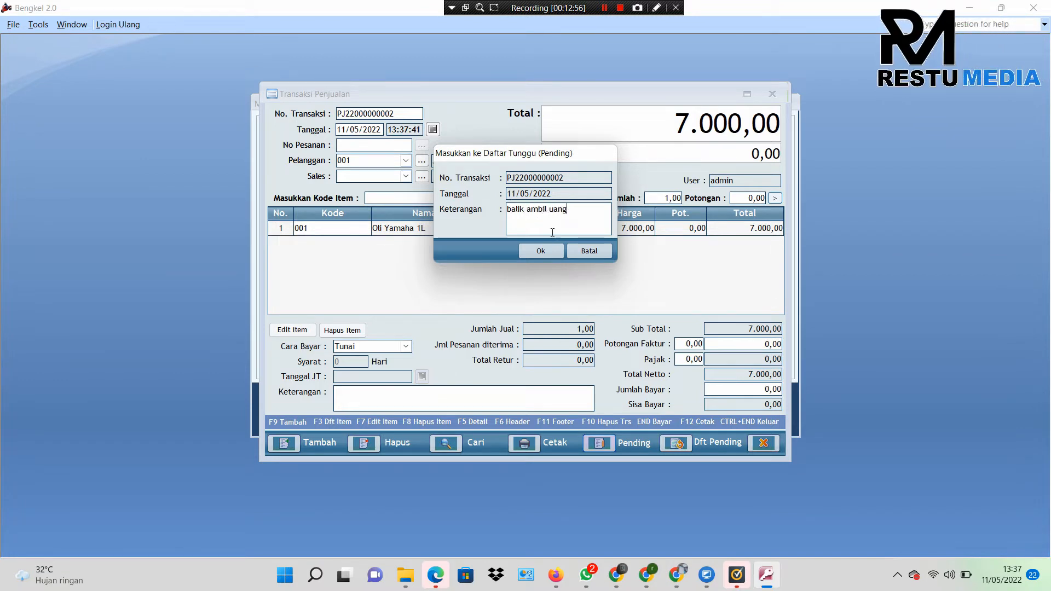
click(539, 255)
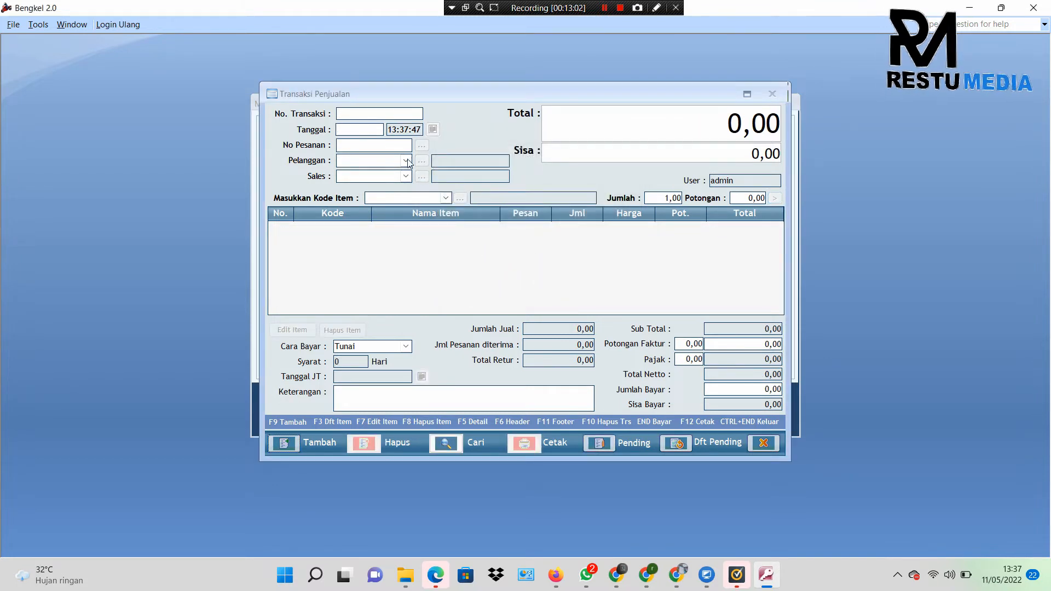
click(294, 445)
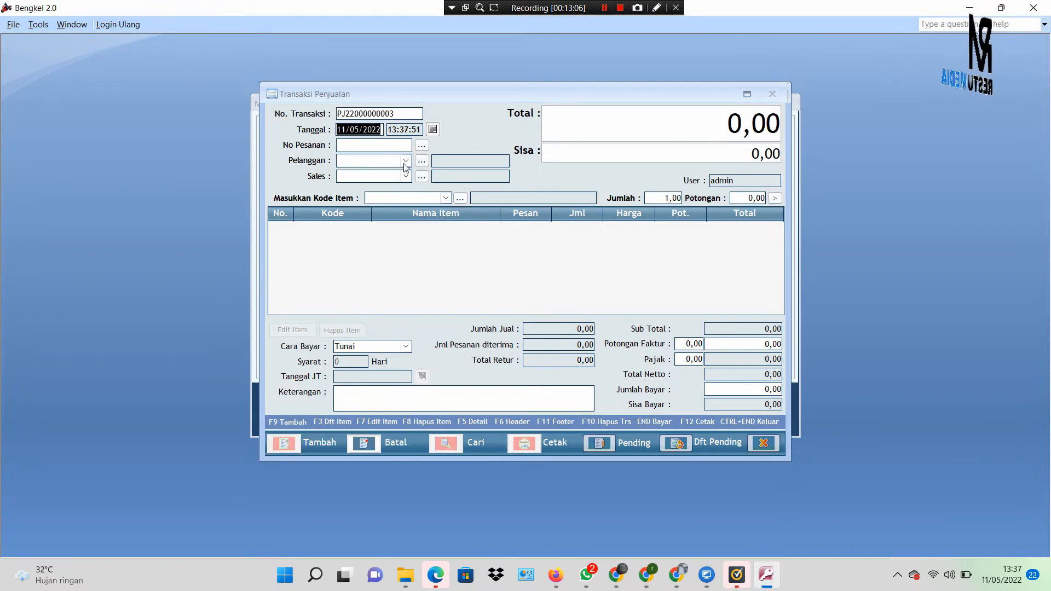
click(422, 160)
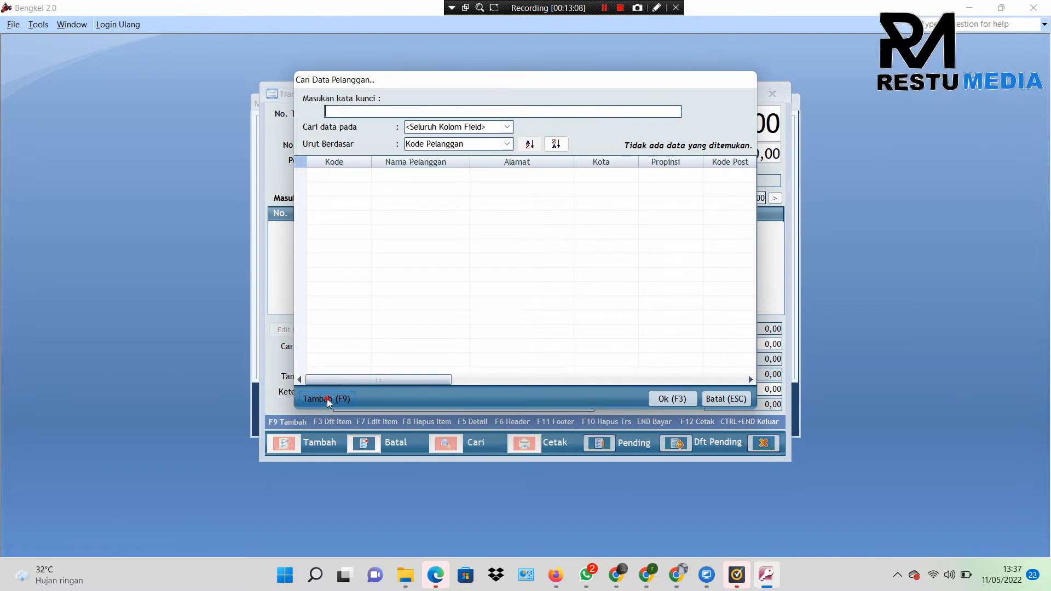
click(328, 399)
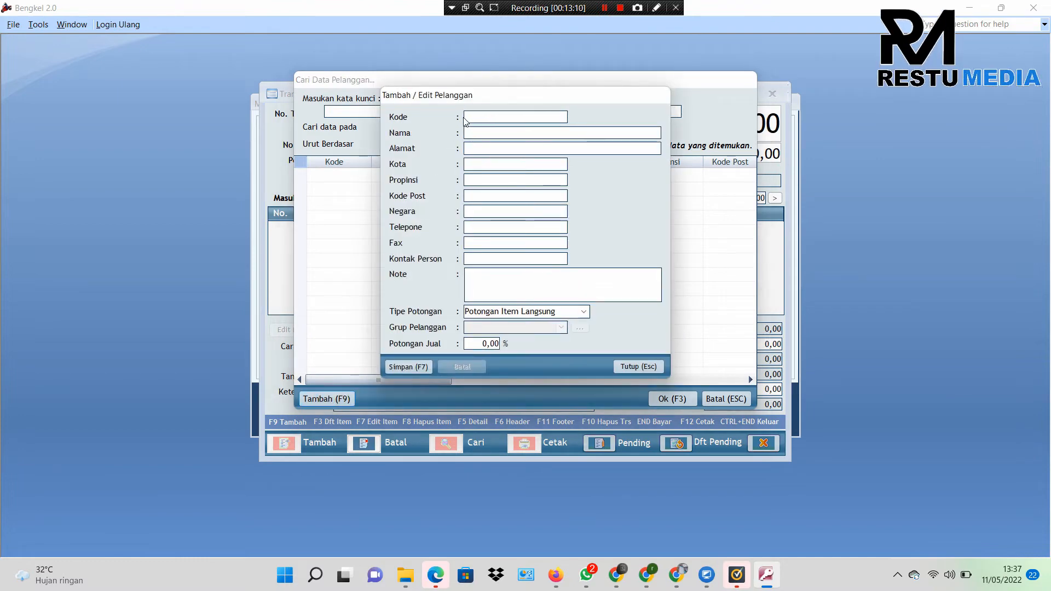
text(baju merah)
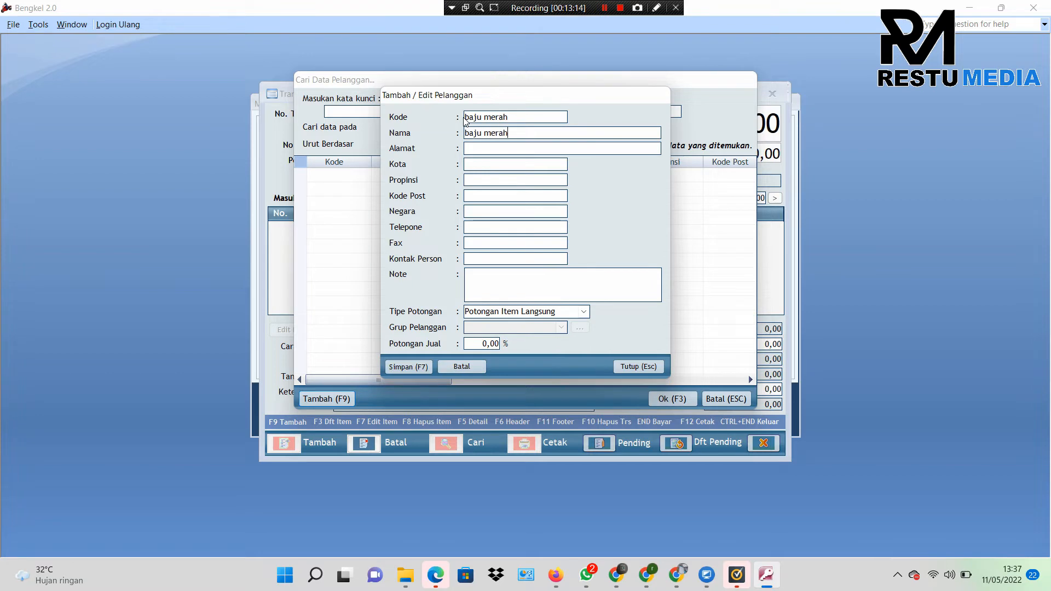
click(396, 367)
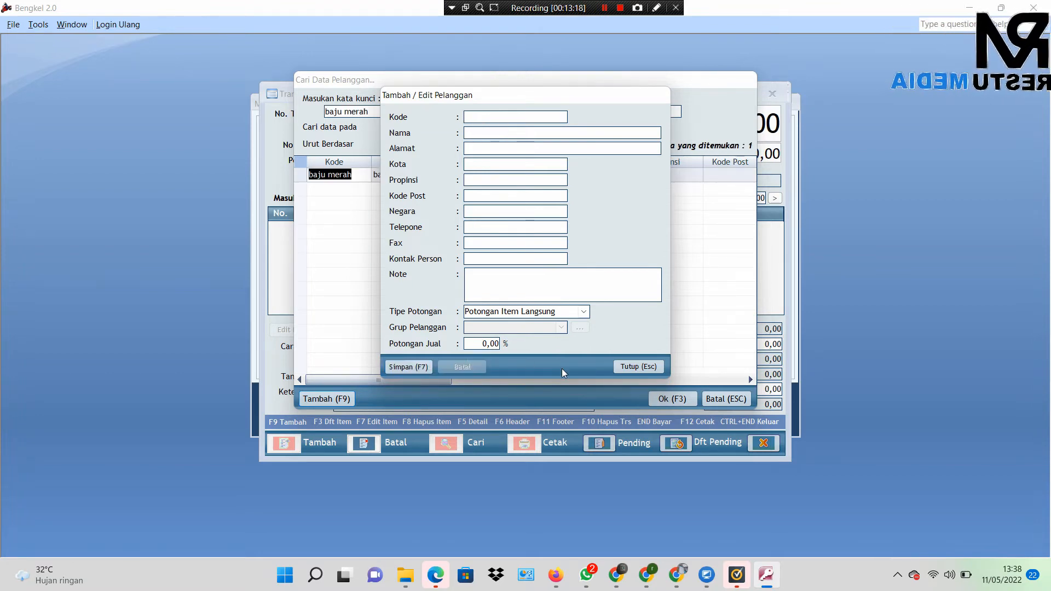
click(618, 369)
double_click(401, 174)
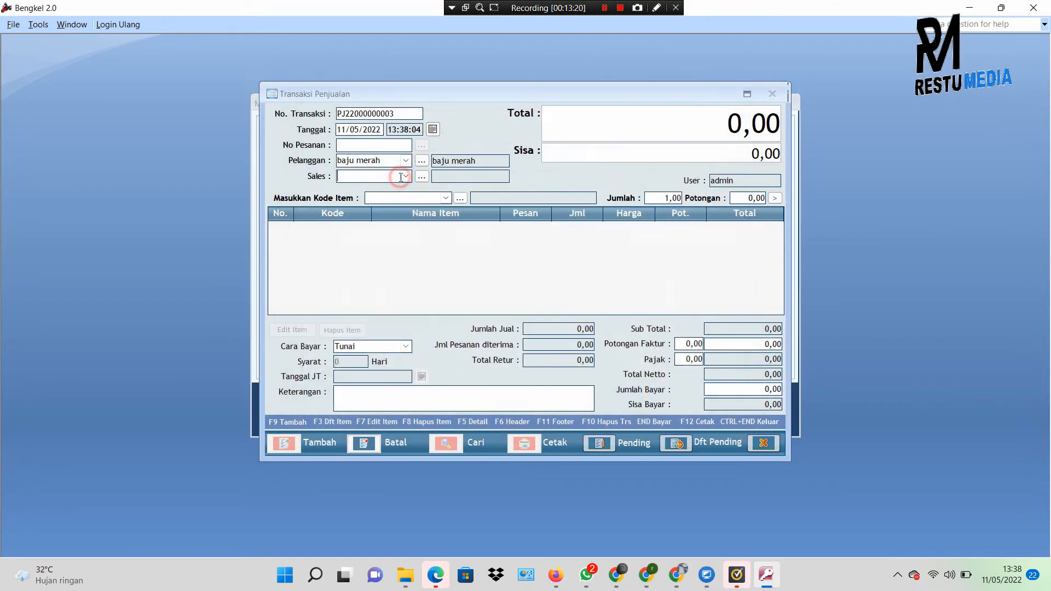
Step: Add one Cakram Rem Original Honda (item 002) to the sale
click(445, 198)
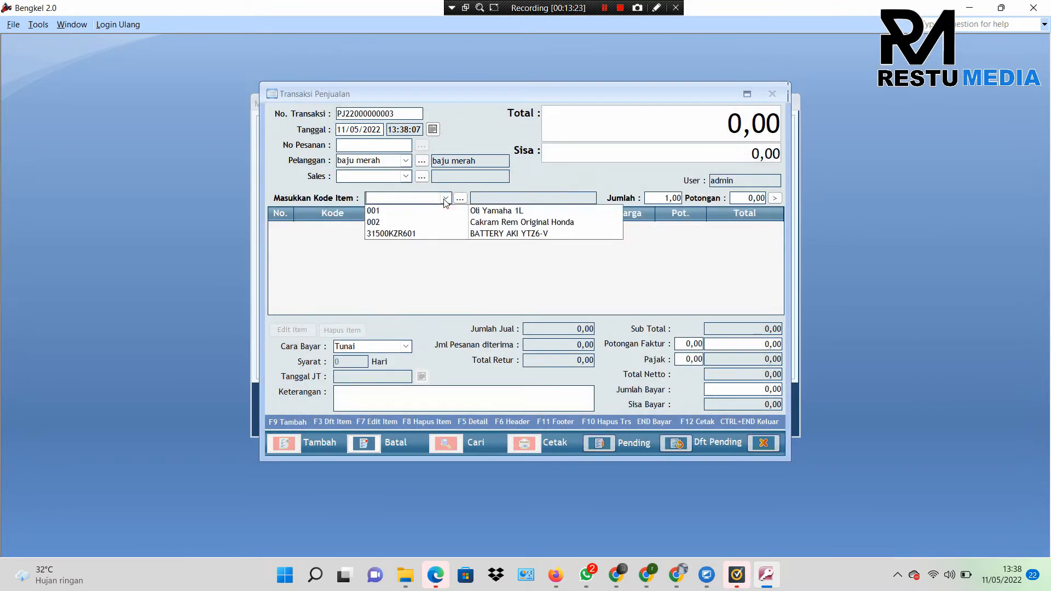
click(459, 224)
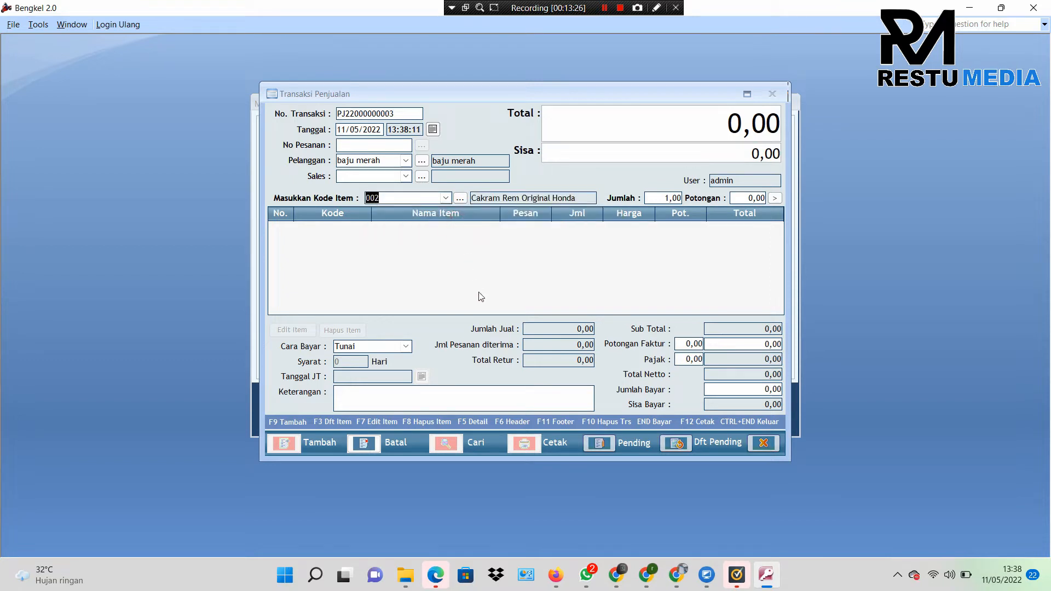
click(774, 198)
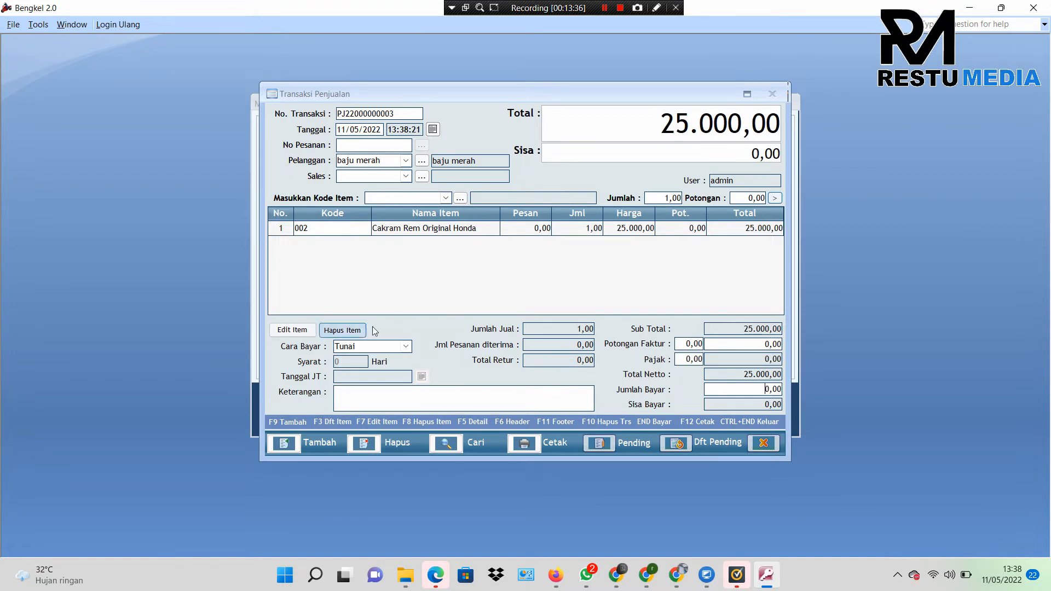
Step: Set payment to Kredit with a 1-day term and 5.000 down, then close the sale
click(412, 349)
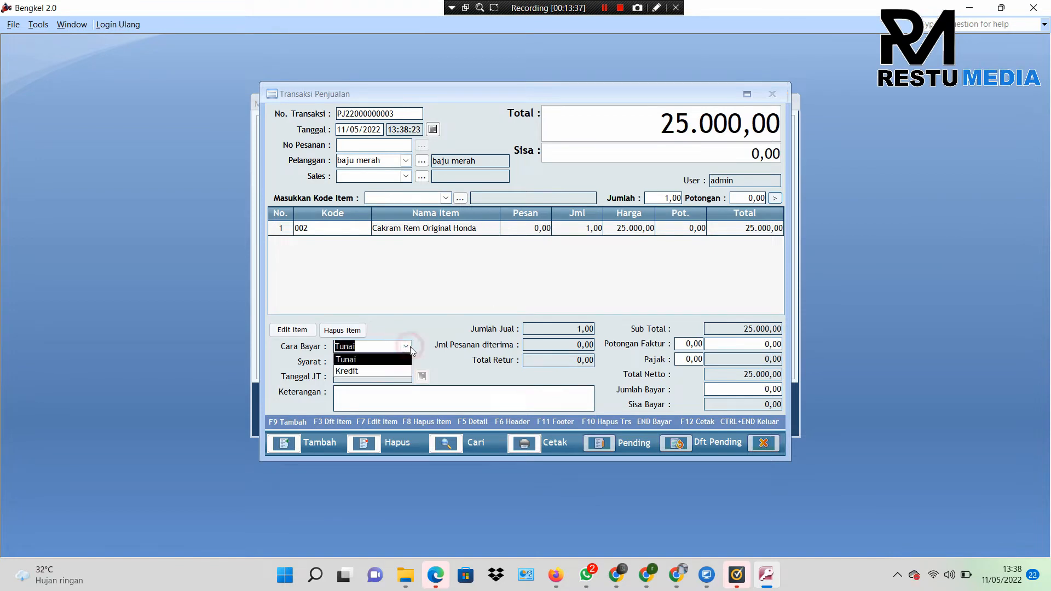
click(371, 372)
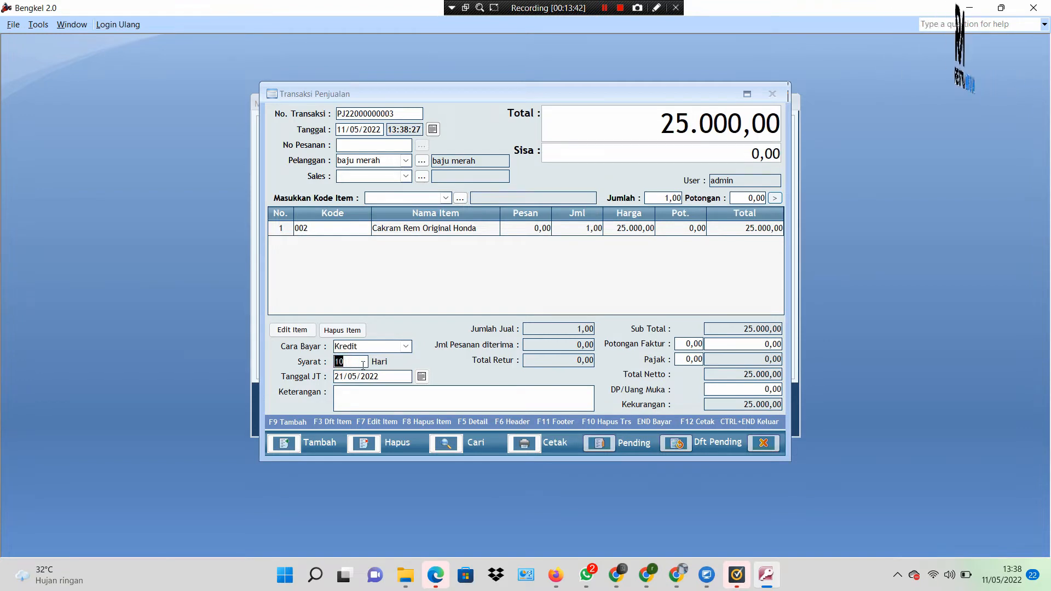
text(1)
click(426, 293)
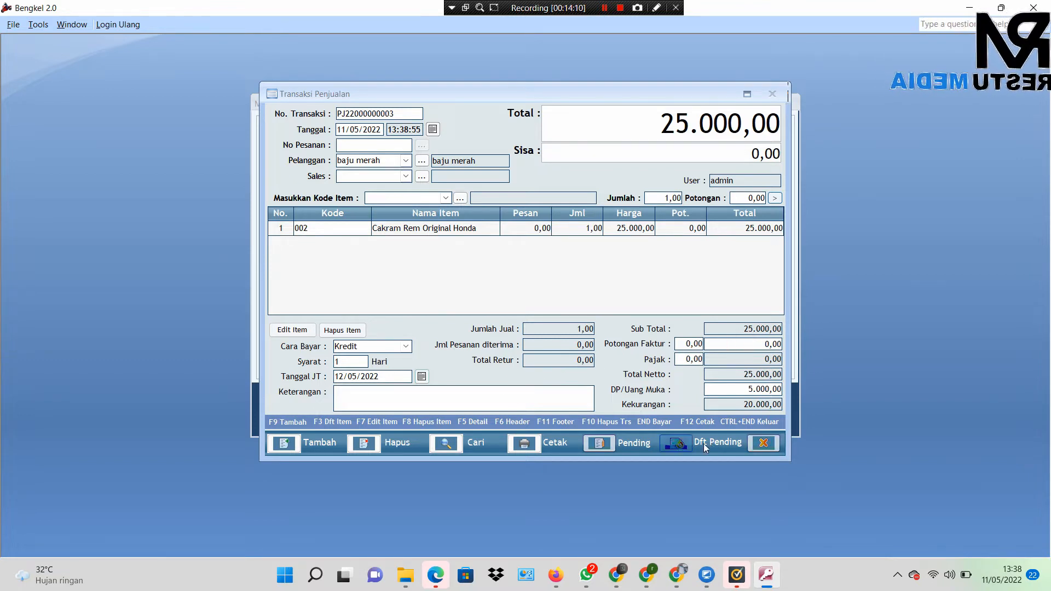
click(760, 443)
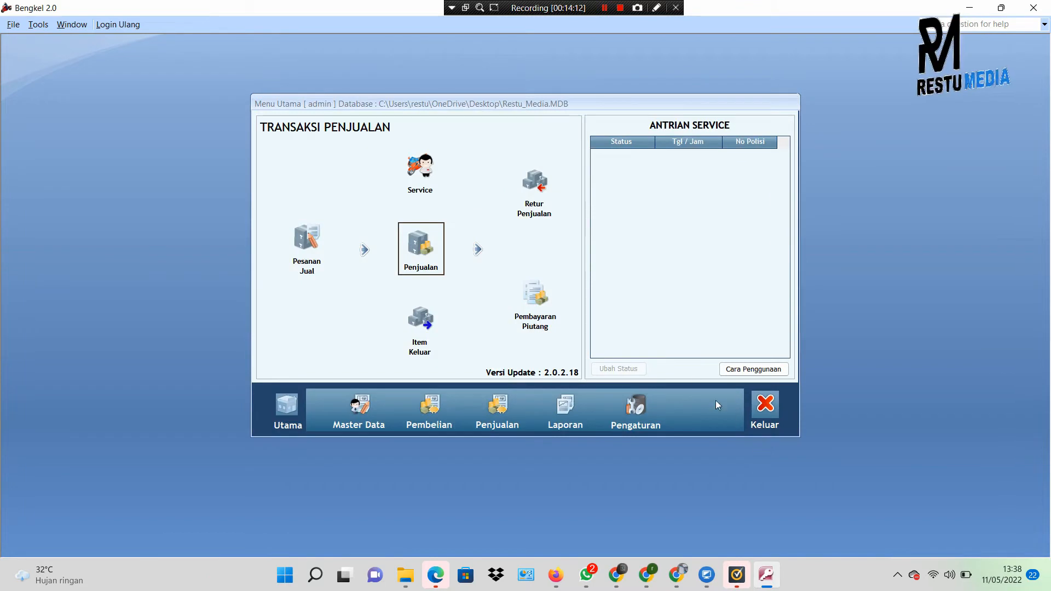
click(420, 245)
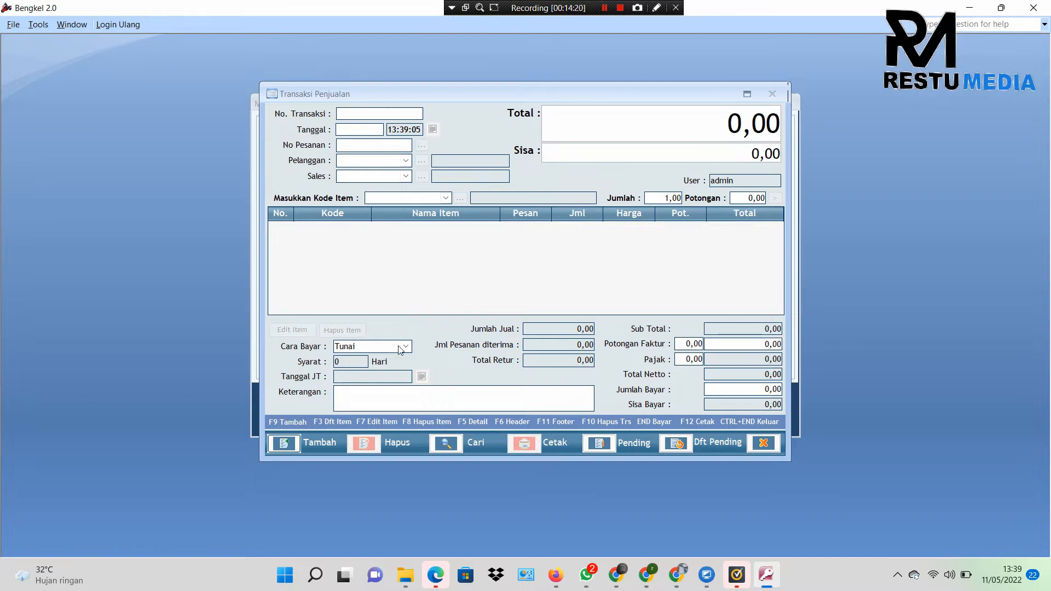
click(285, 441)
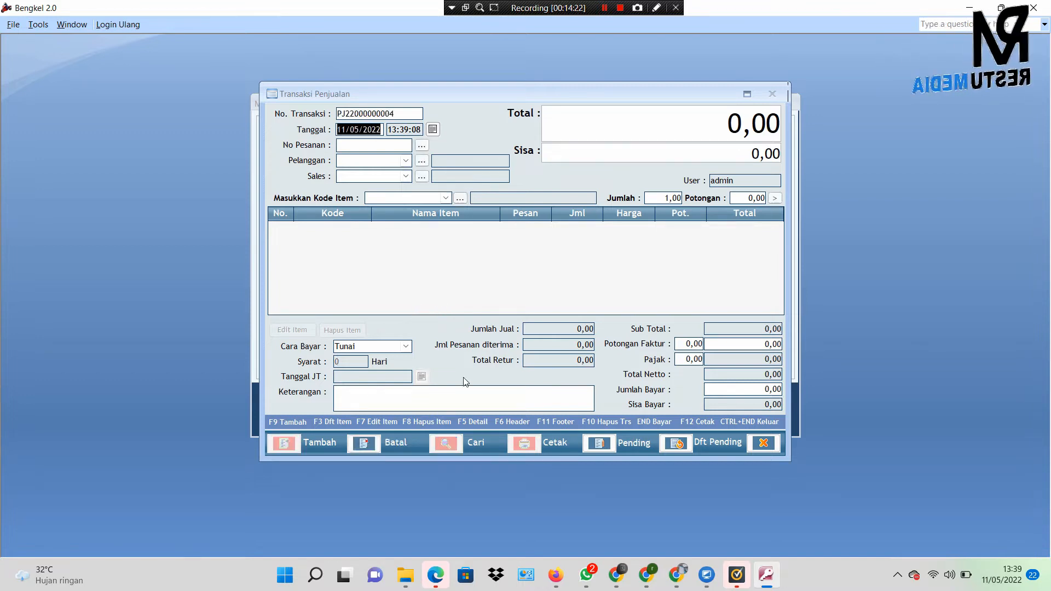
click(679, 444)
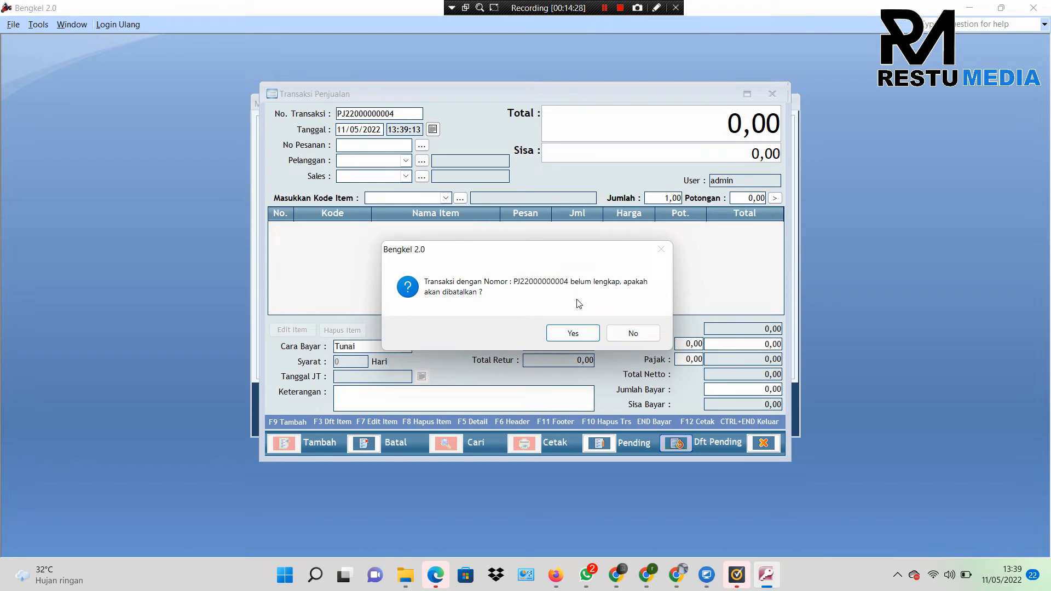
click(569, 331)
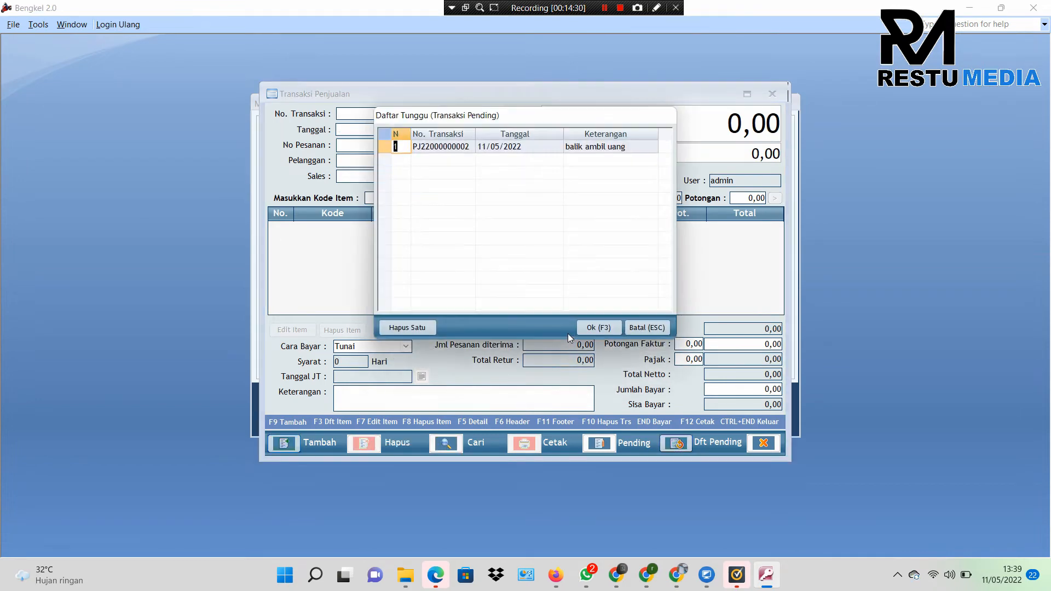
click(470, 147)
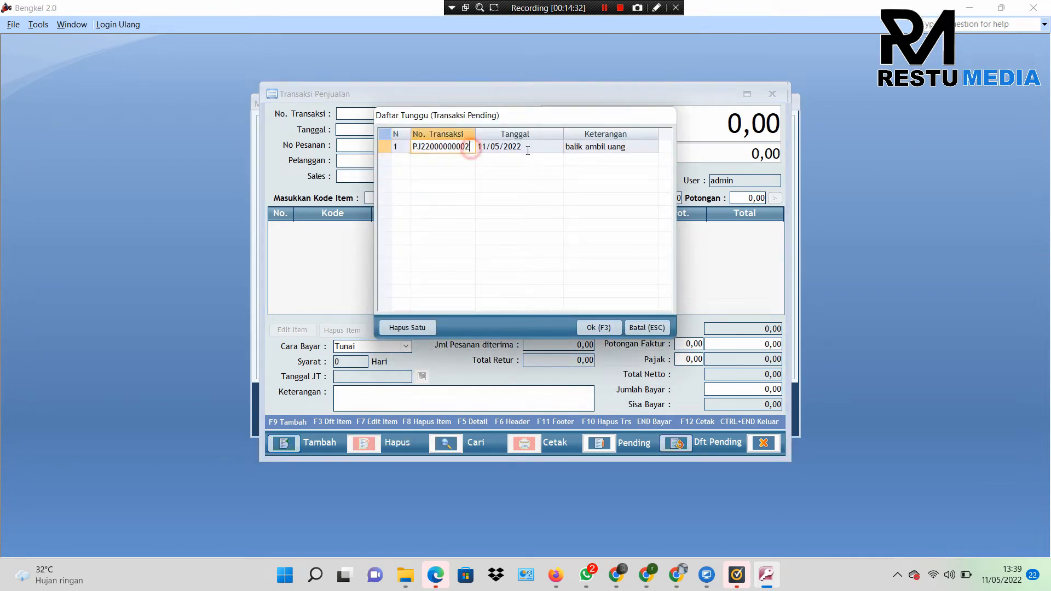
click(594, 327)
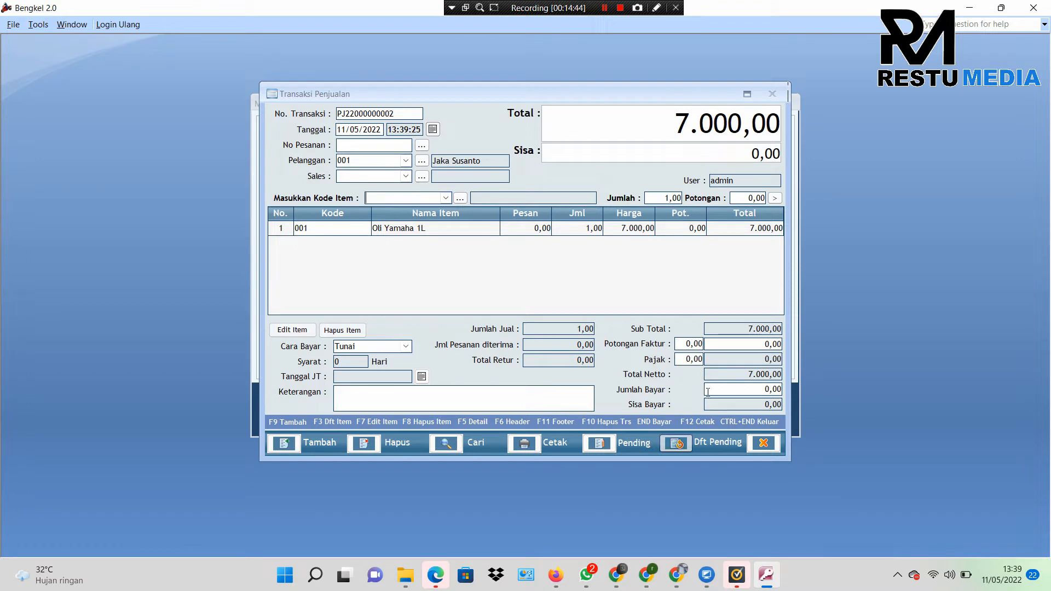
Step: Pay the full 7.000 in cash, leaving 0,00 owing, and close the sales window
click(739, 391)
text(7000)
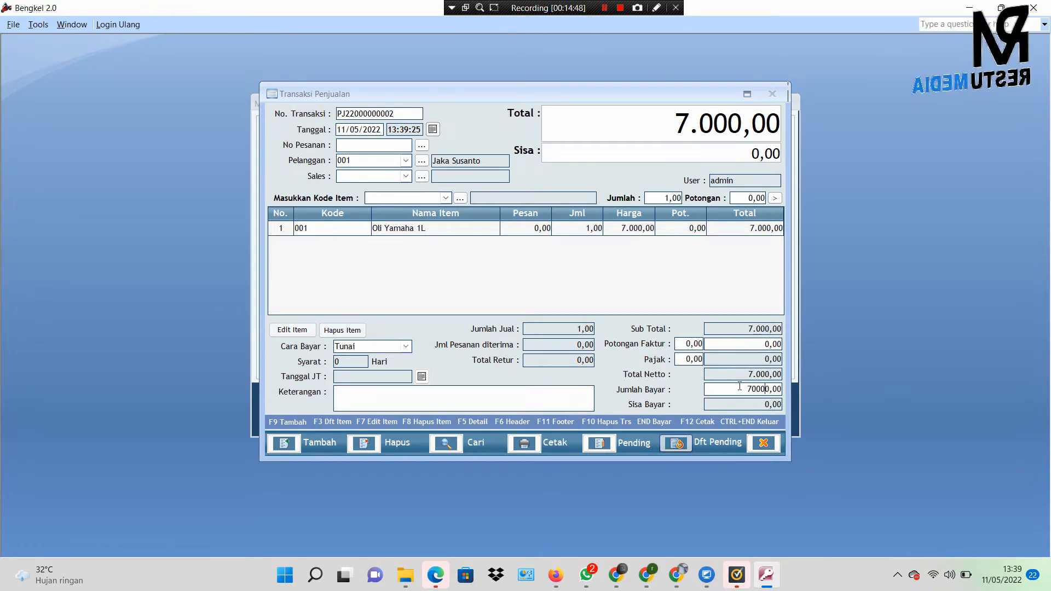
click(753, 350)
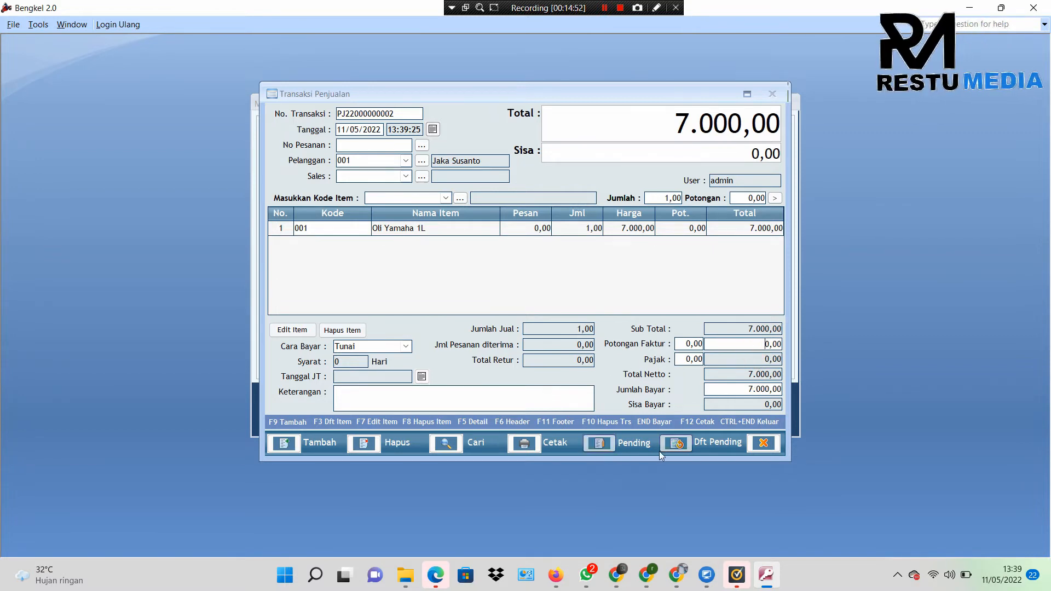
click(761, 446)
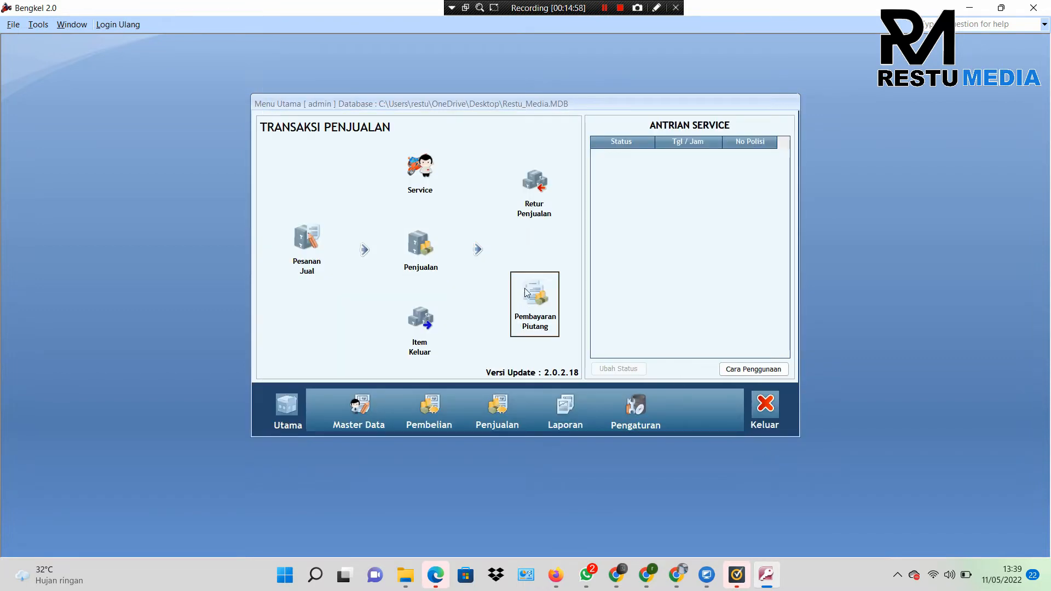
Step: Open the Daftar Item list from Master Data and select item 001 Oli Yamaha 1L
click(372, 417)
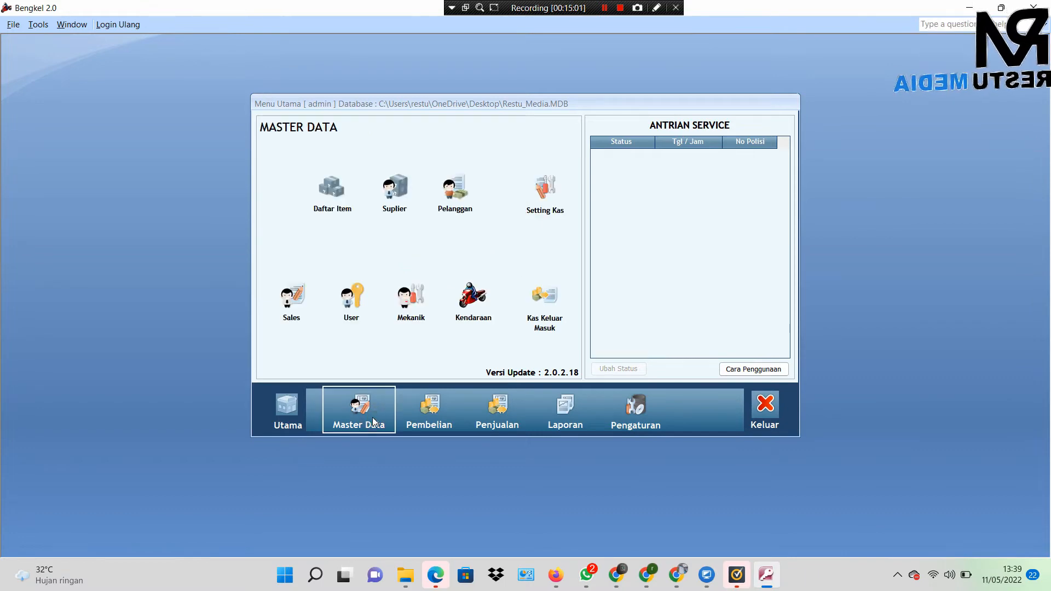
click(346, 211)
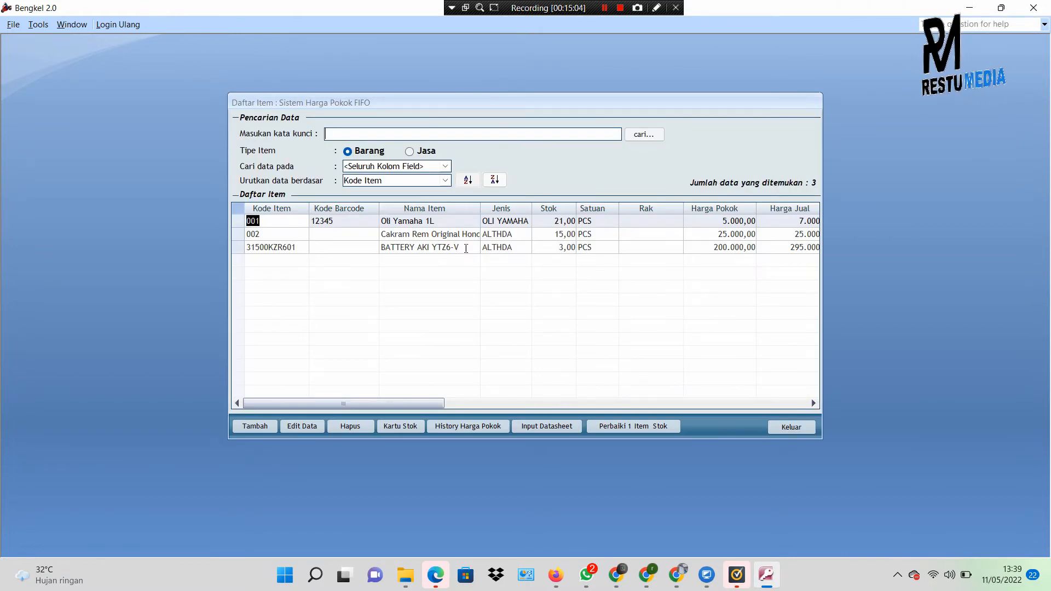
click(483, 248)
click(487, 235)
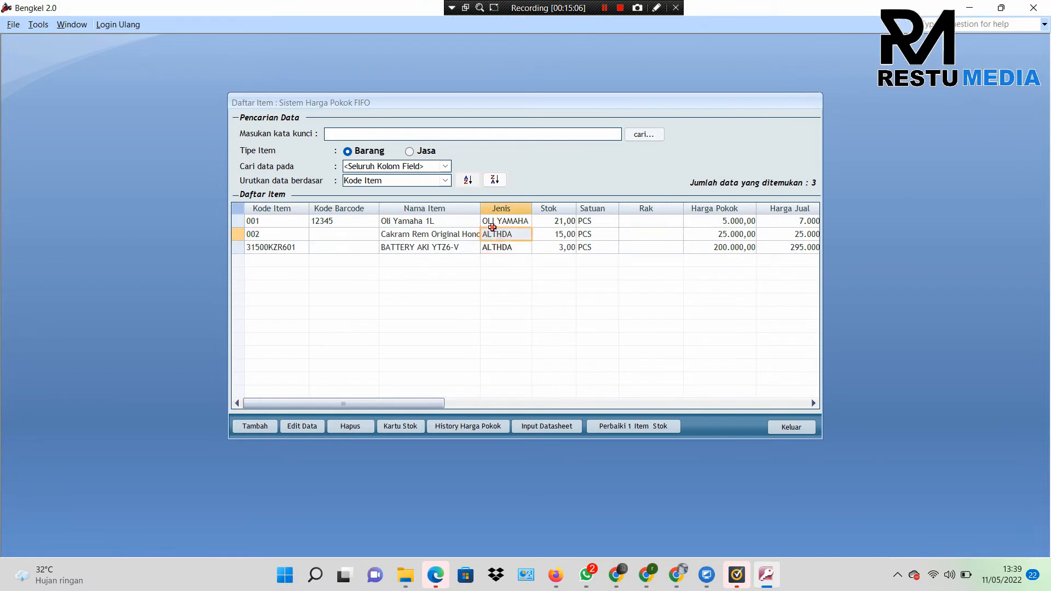
click(457, 221)
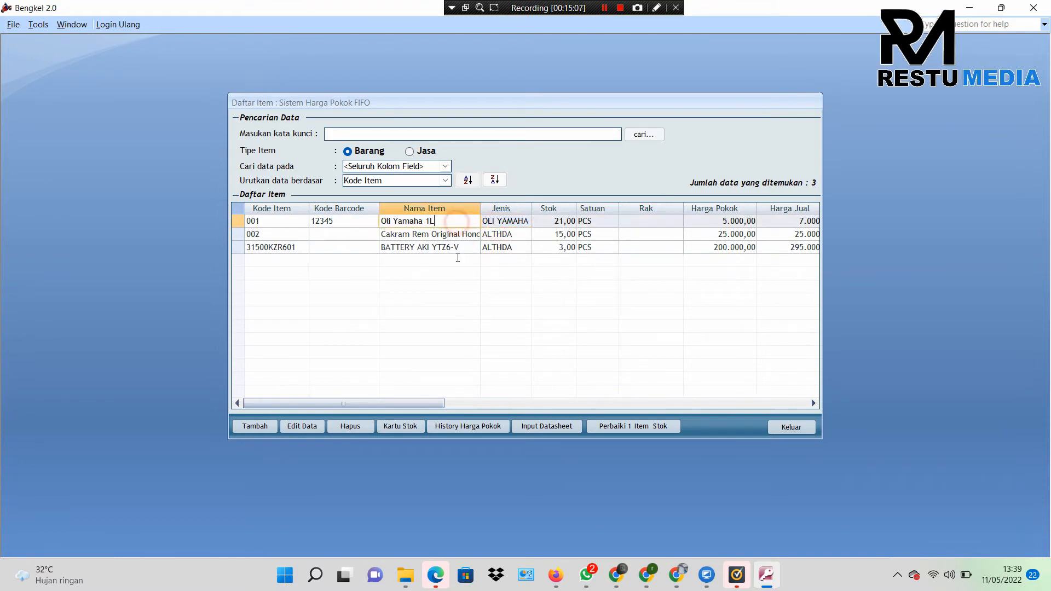
Step: Check Oli Yamaha 1L's stock card for the latest sale entry, then close it and the item list
click(399, 426)
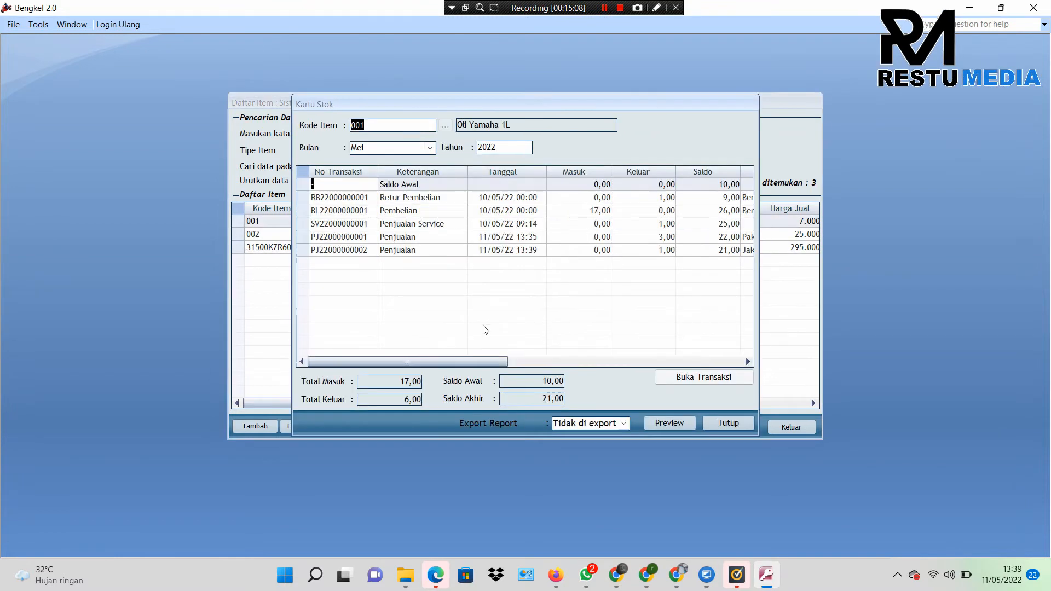
click(503, 249)
drag(479, 365, 546, 364)
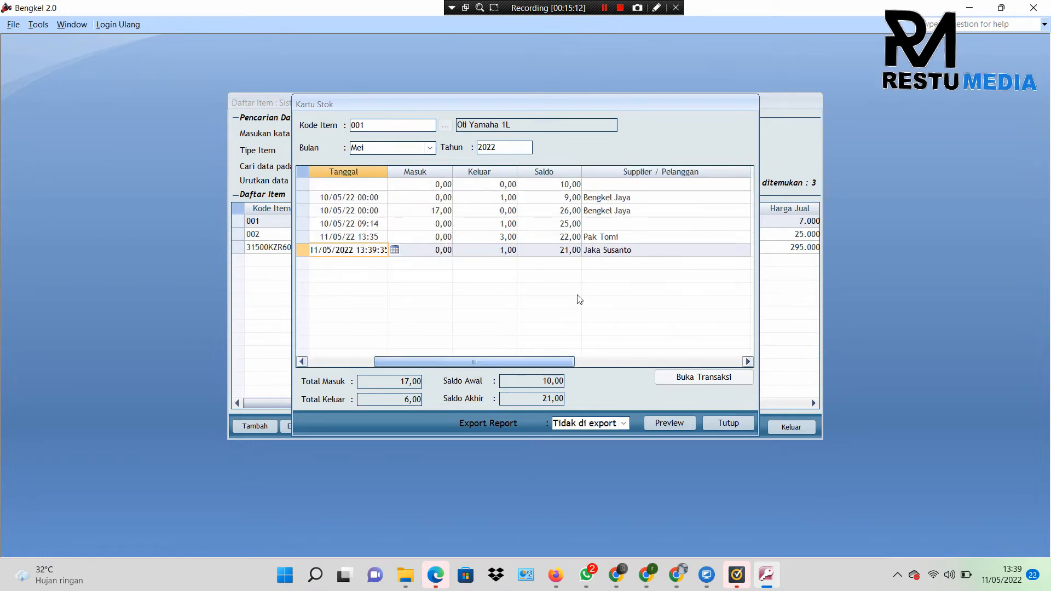
click(594, 250)
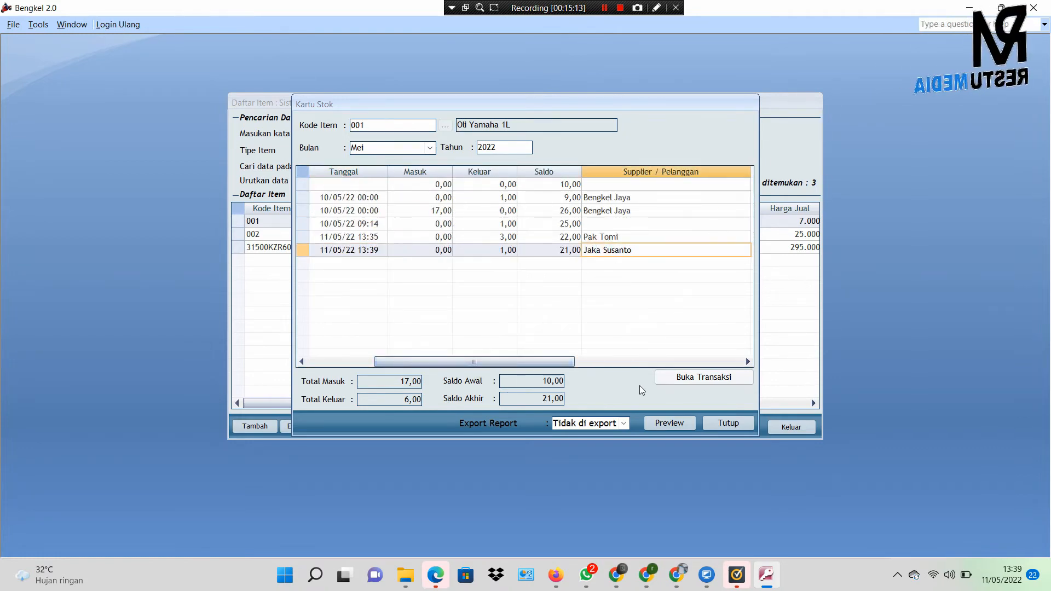
click(731, 422)
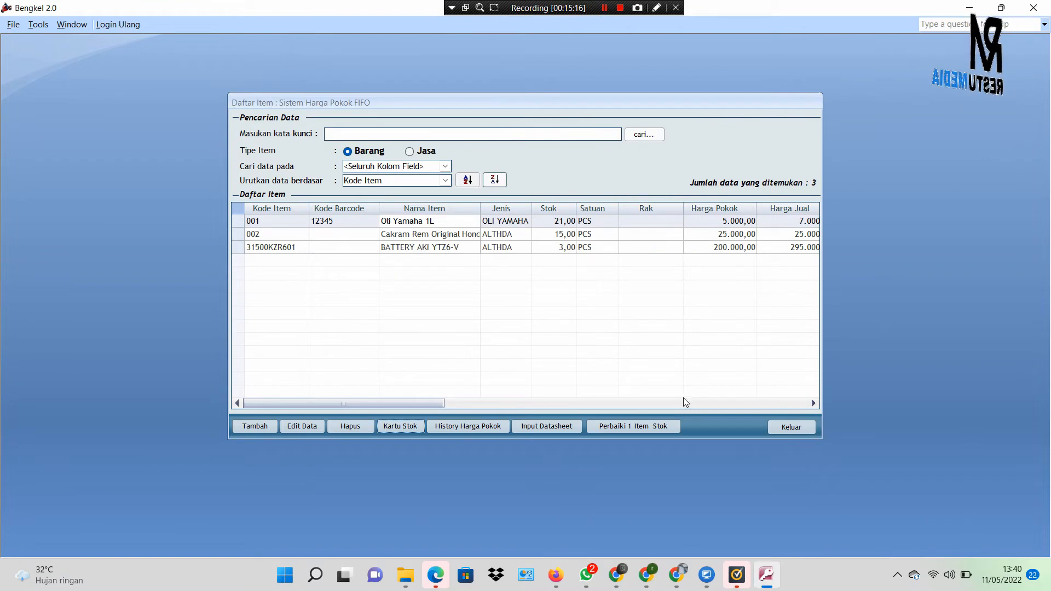
click(772, 428)
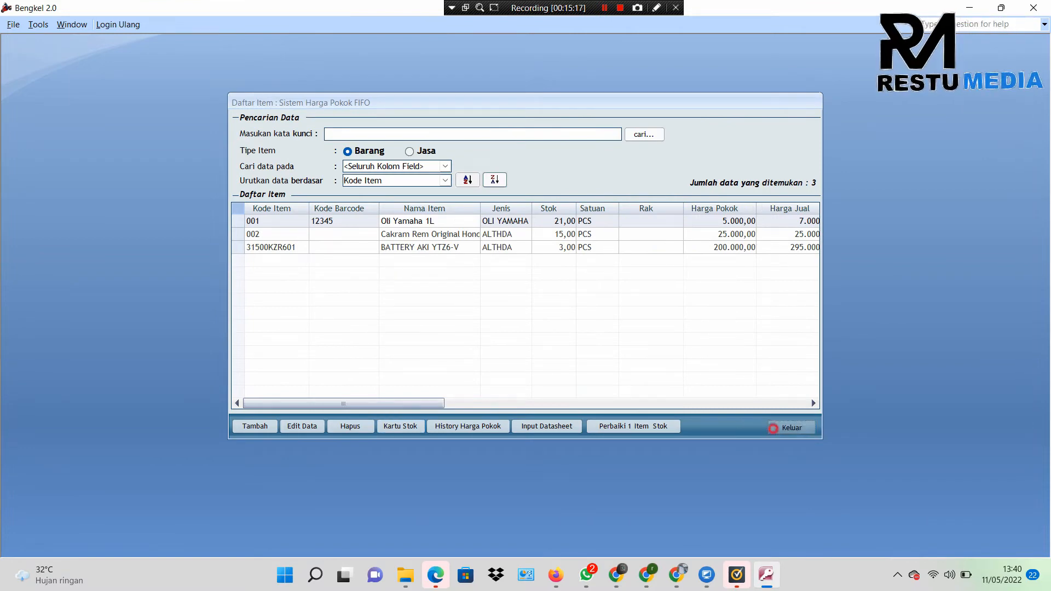
click(487, 419)
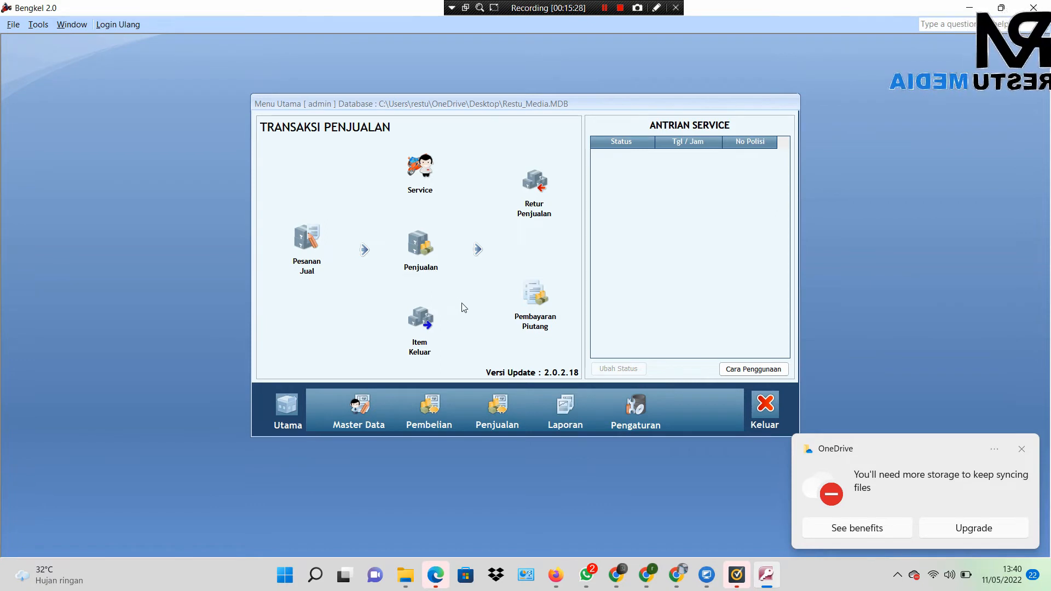
click(543, 308)
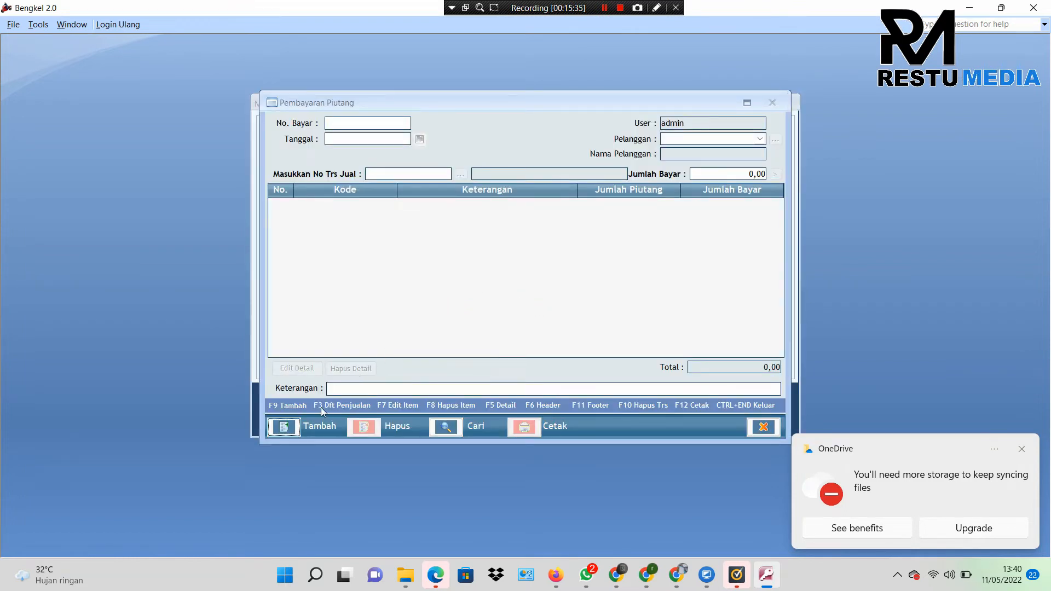
click(296, 426)
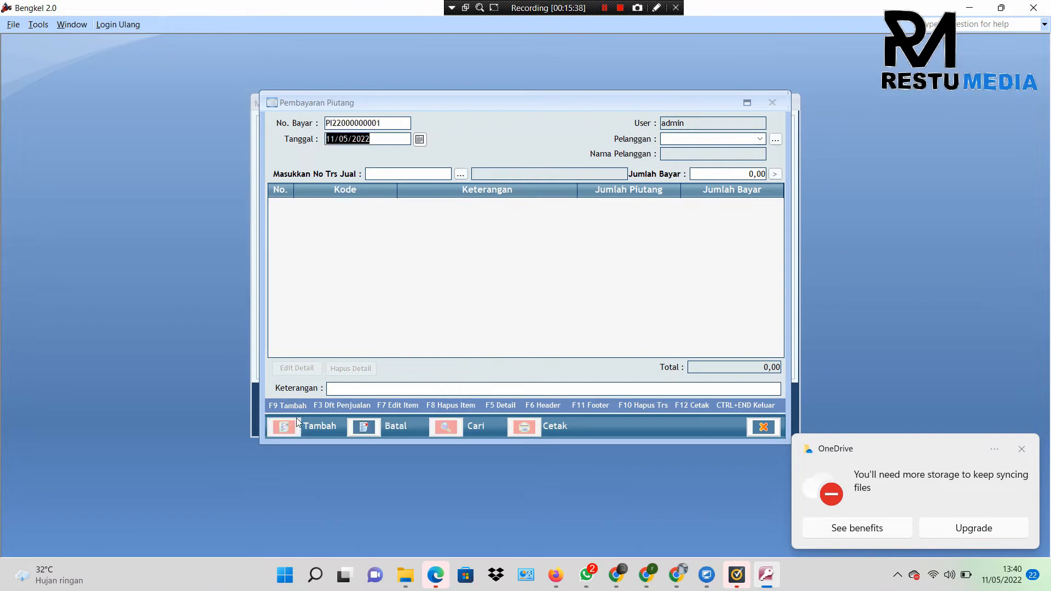
click(776, 139)
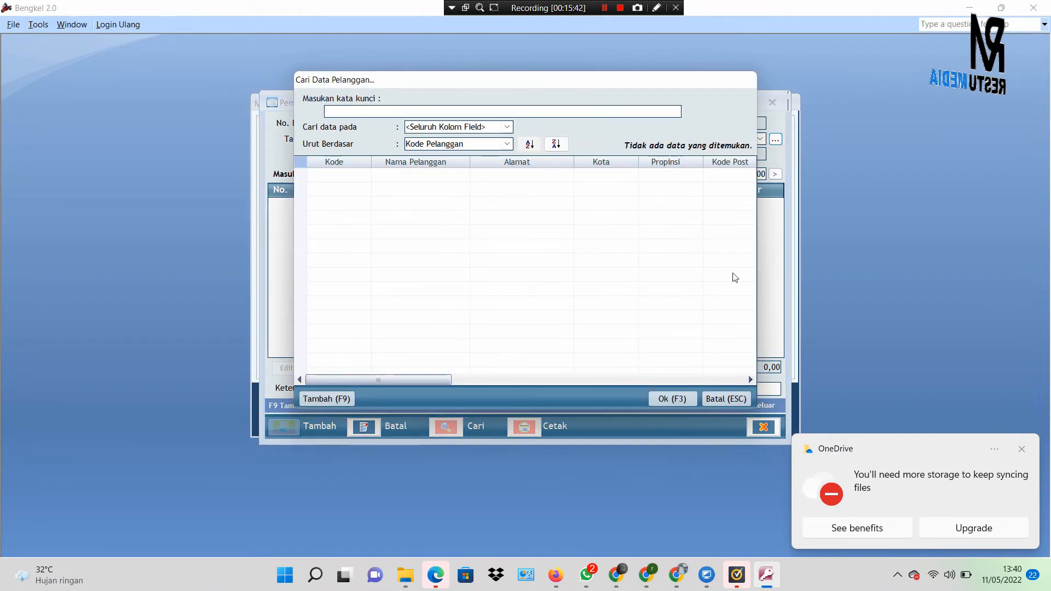
click(727, 399)
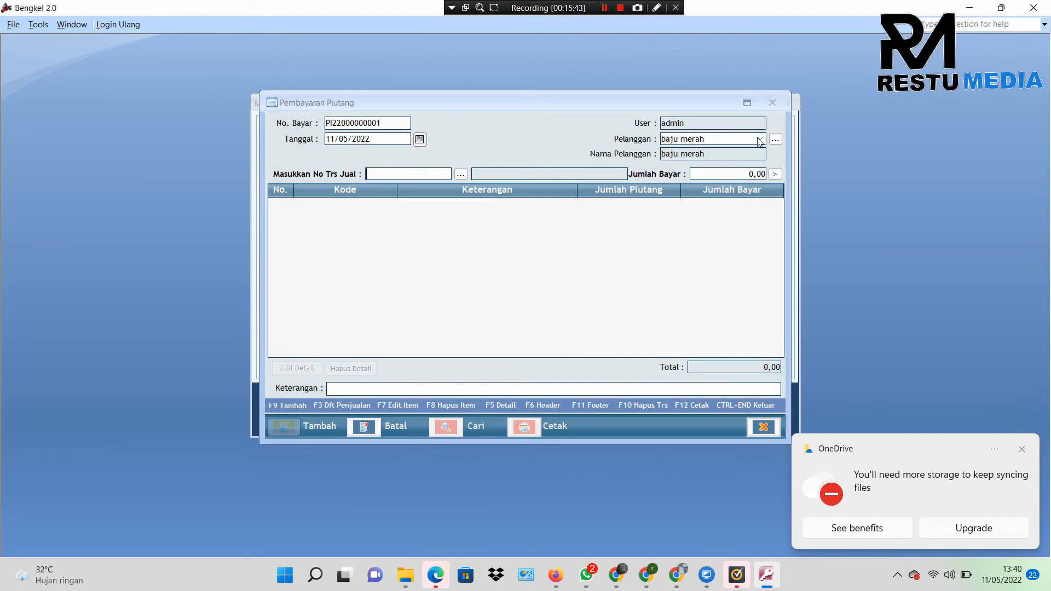
click(761, 140)
click(738, 175)
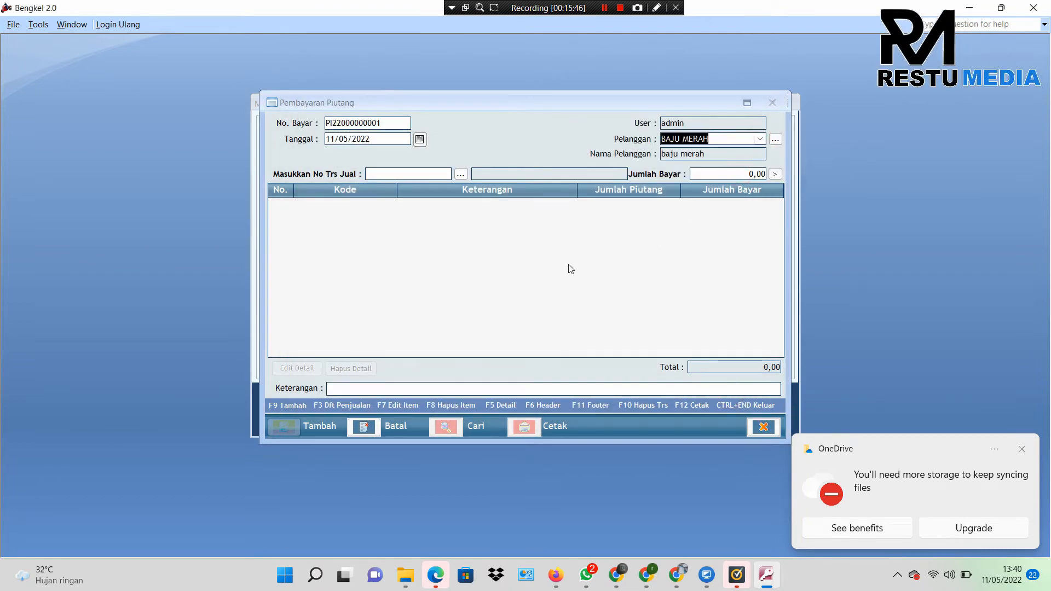
click(461, 174)
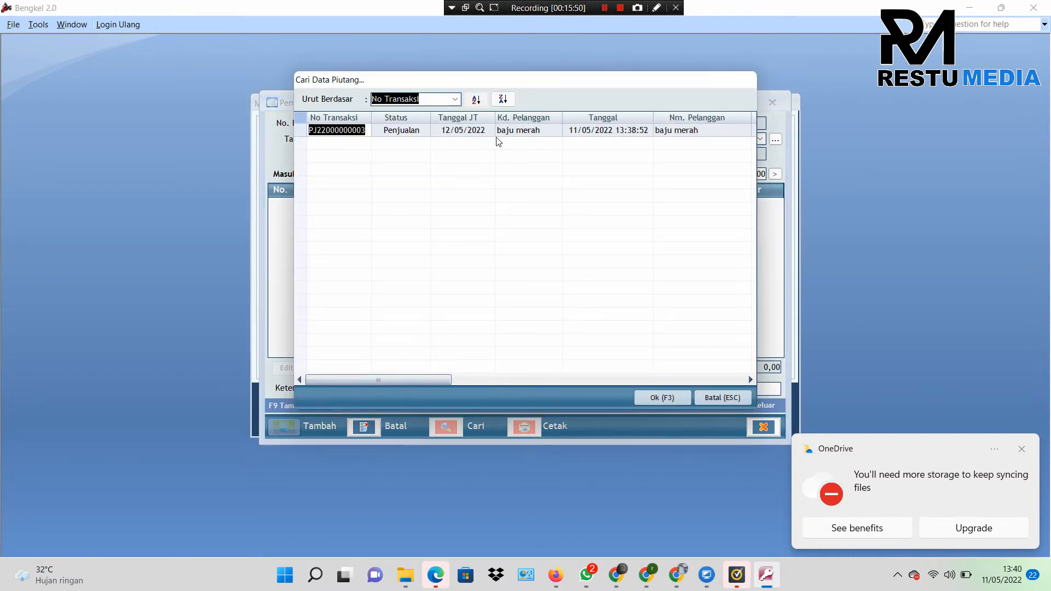
click(499, 131)
click(661, 397)
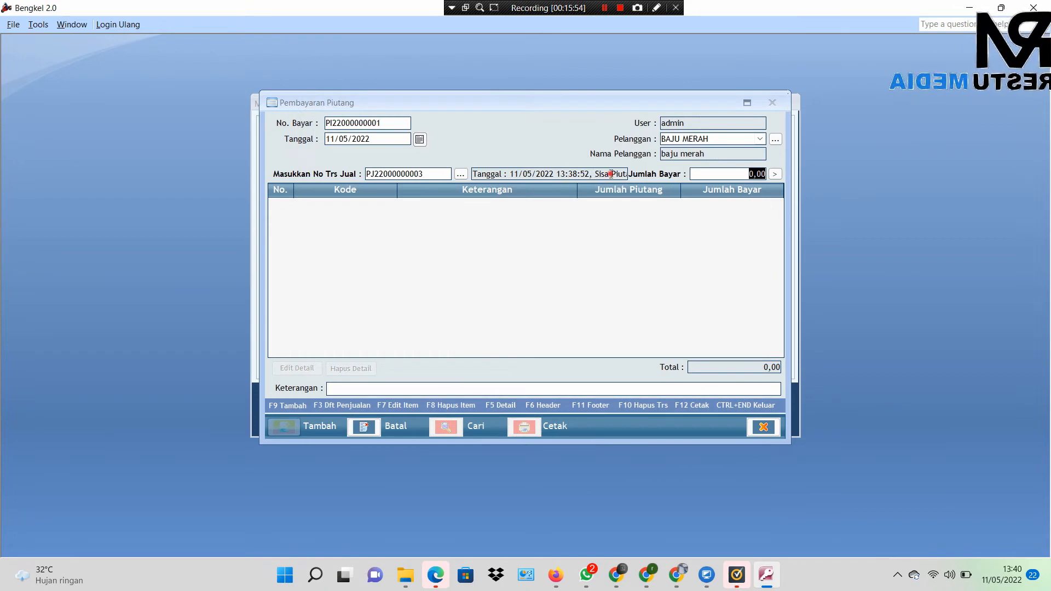
click(461, 174)
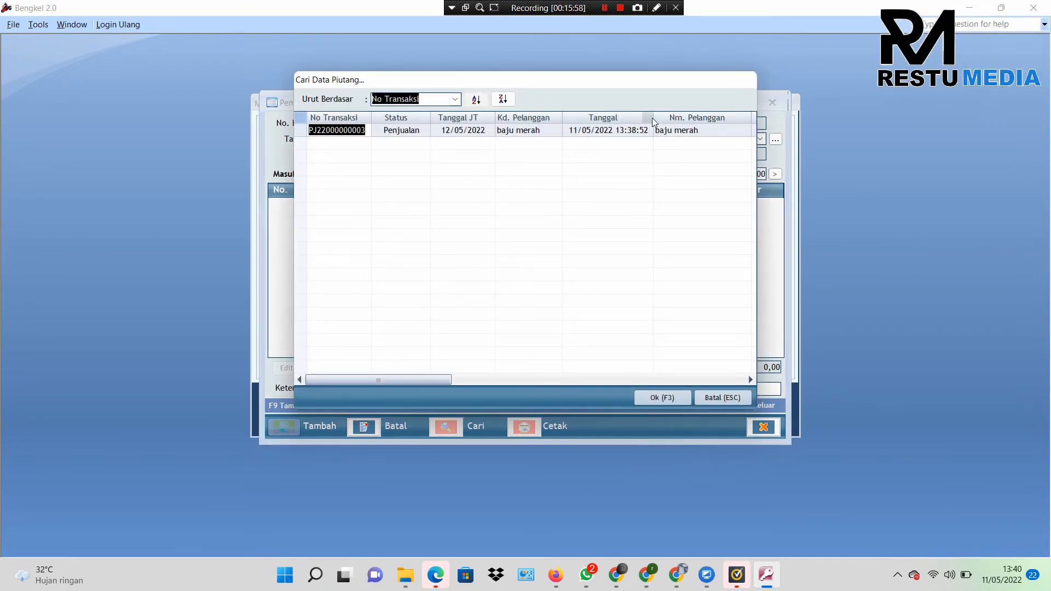
drag(655, 115, 581, 116)
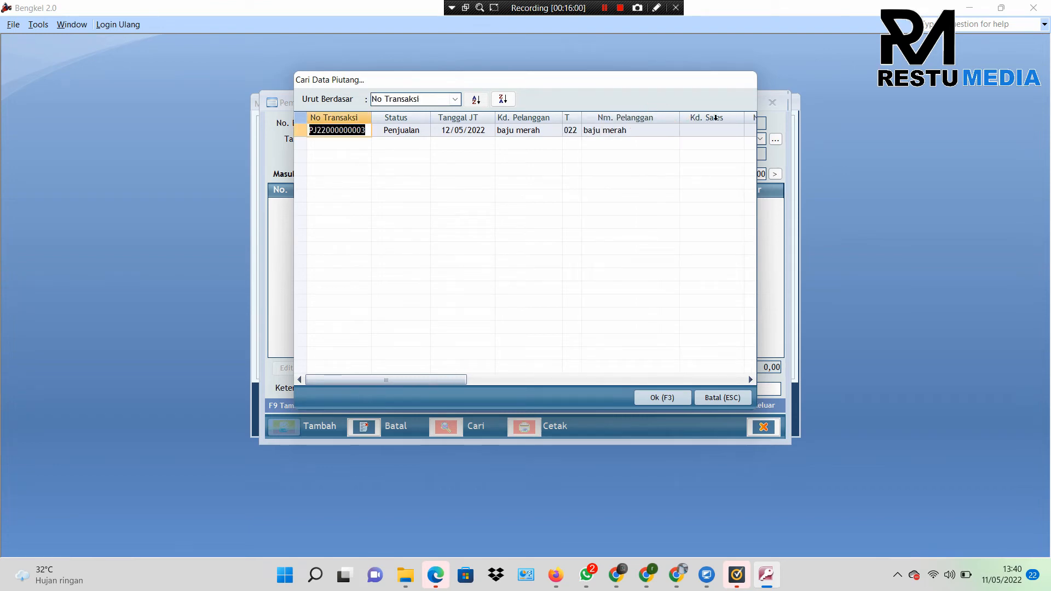
drag(453, 376, 607, 307)
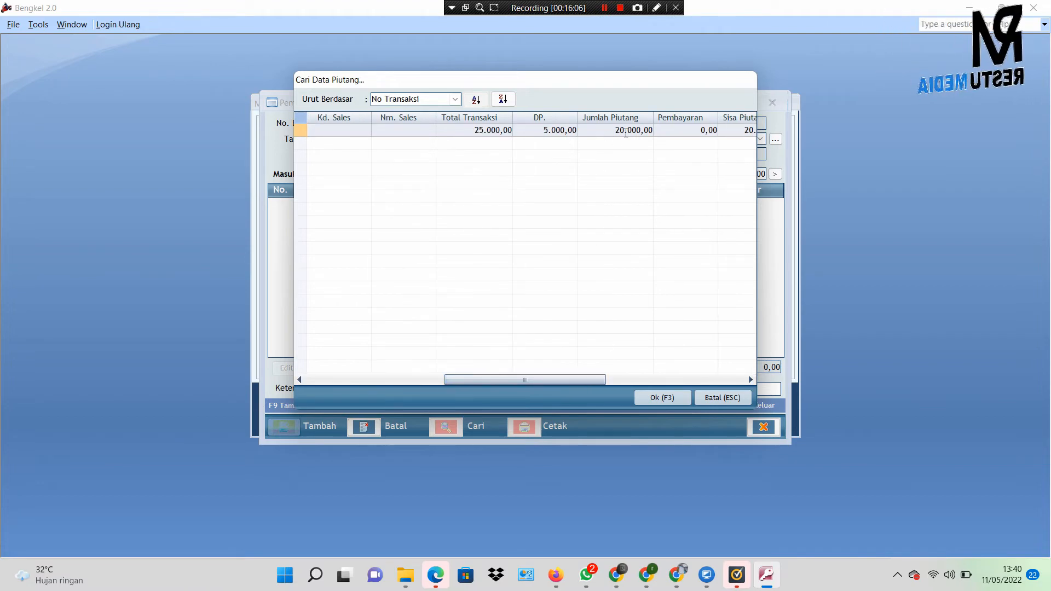
click(730, 403)
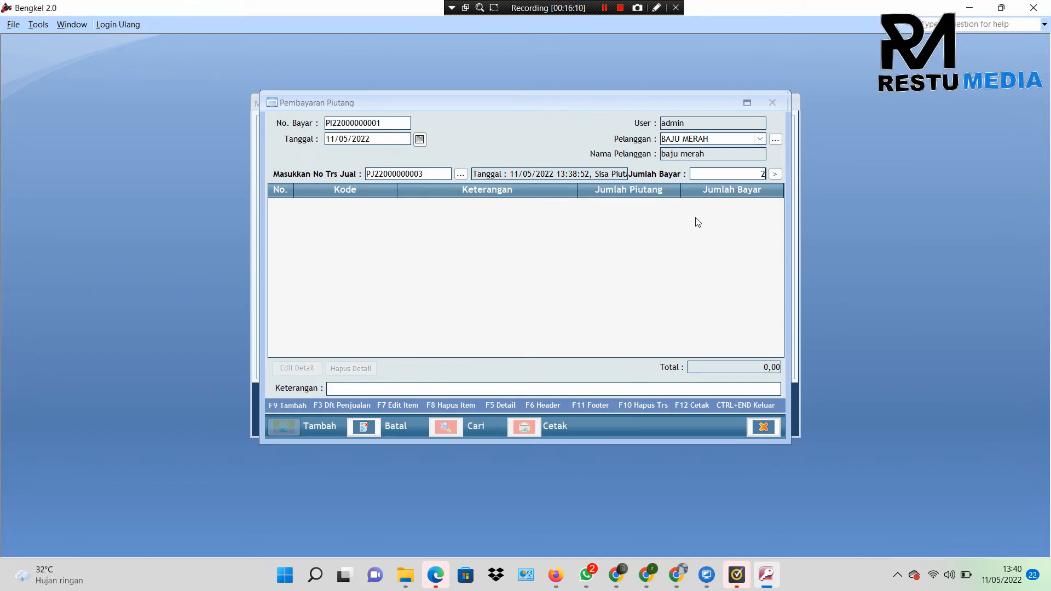
text(20000)
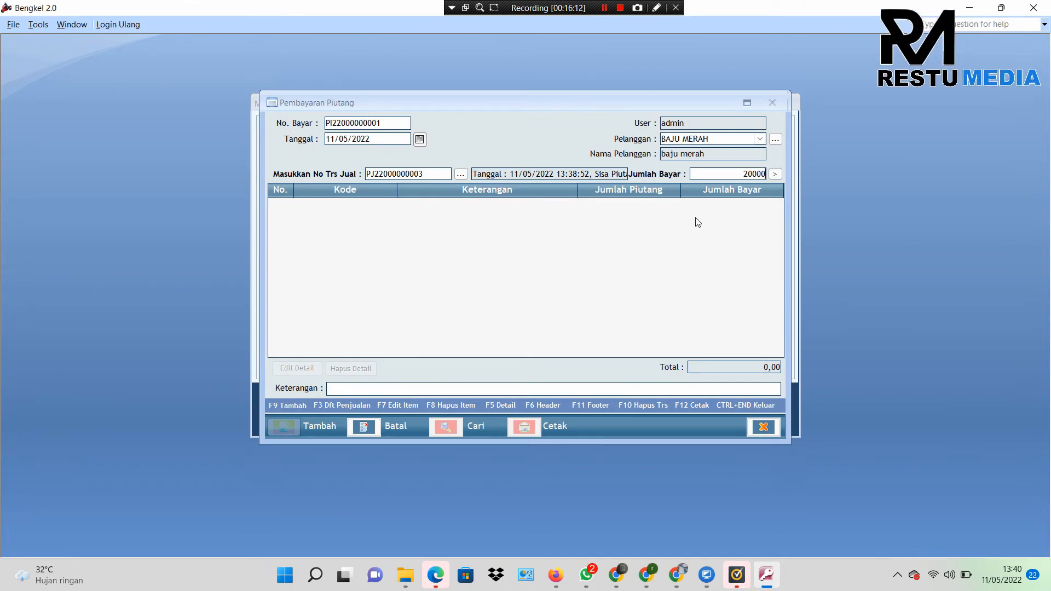
click(775, 174)
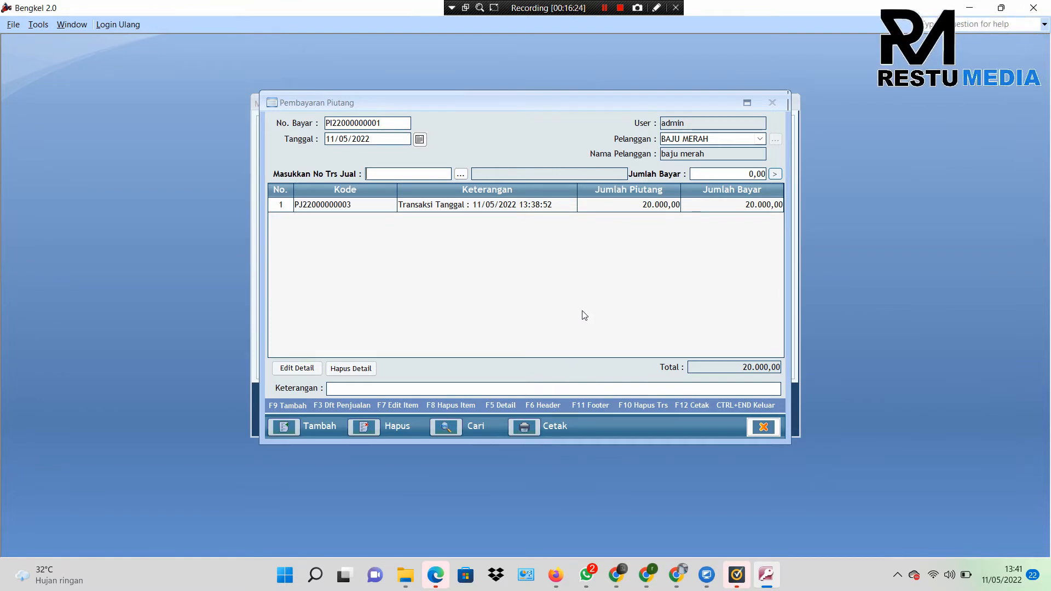
click(763, 430)
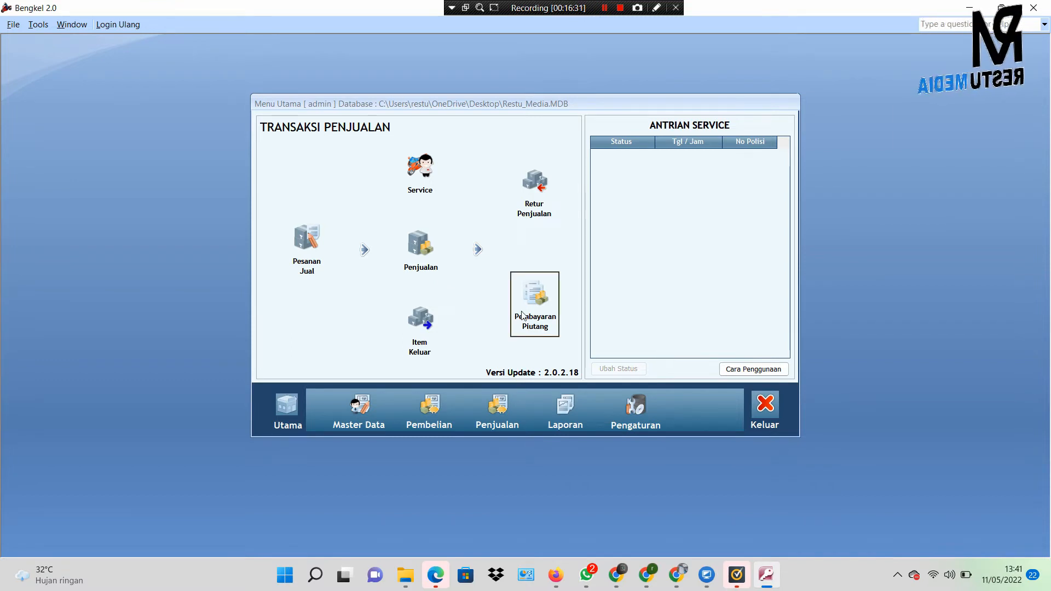
click(423, 189)
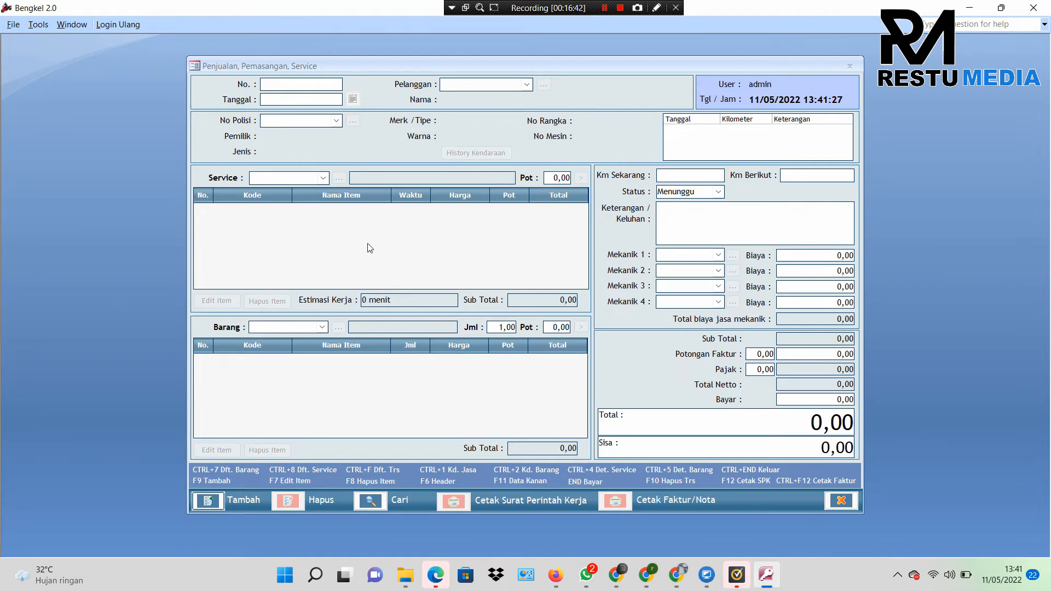
click(217, 502)
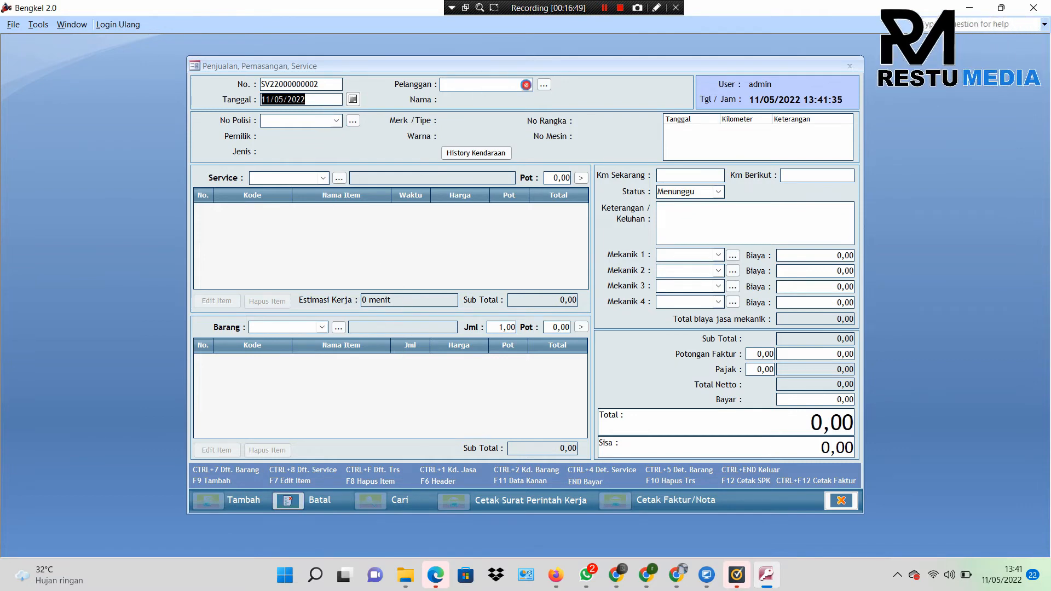
click(526, 85)
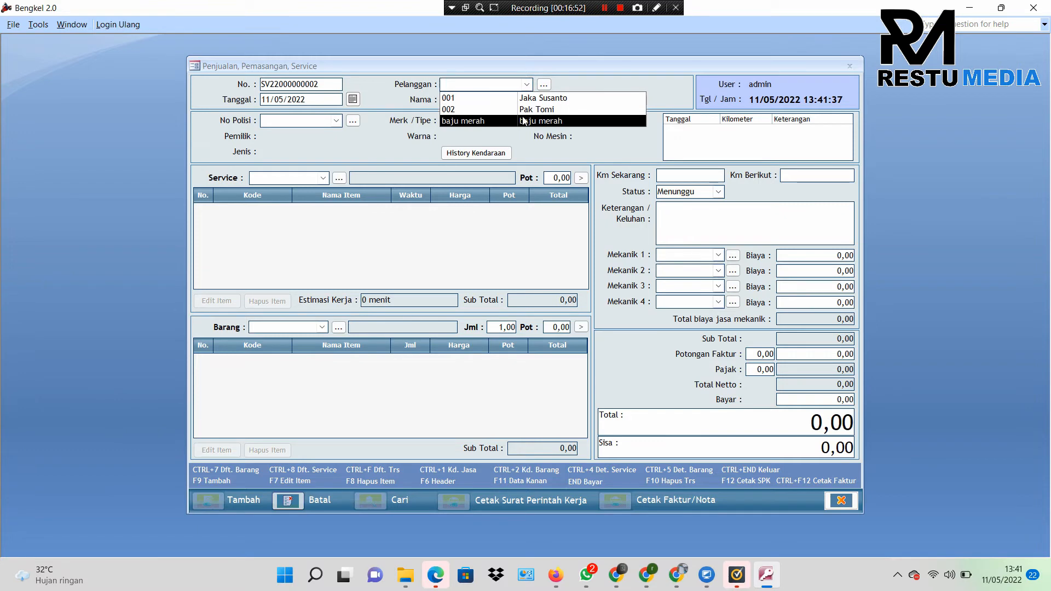
click(524, 109)
Step: From the vehicle search, bring up a blank Tambah / Edit data Kendaraan form
click(338, 123)
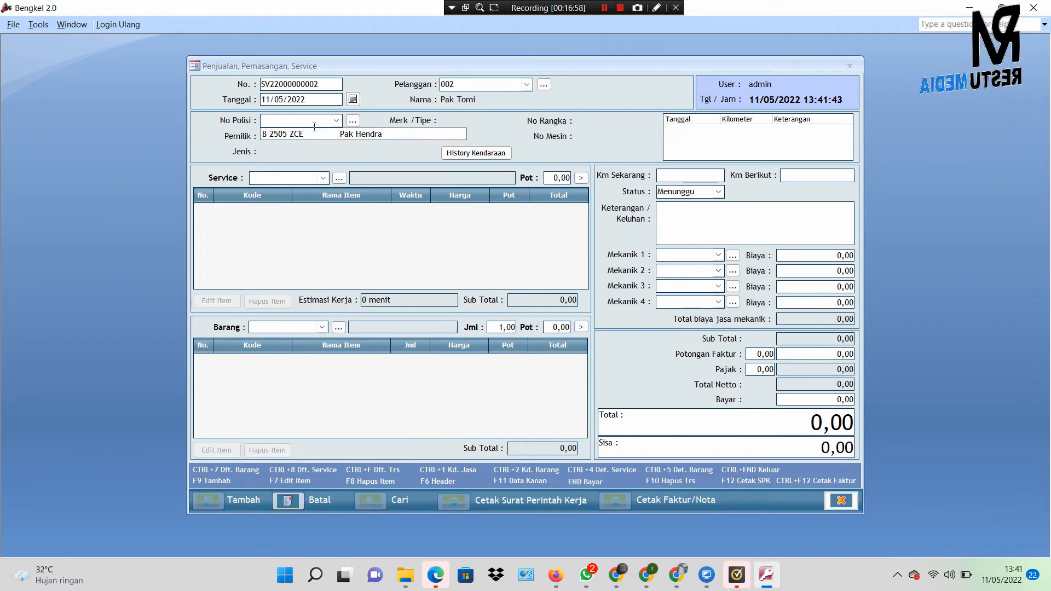
click(352, 121)
click(352, 121)
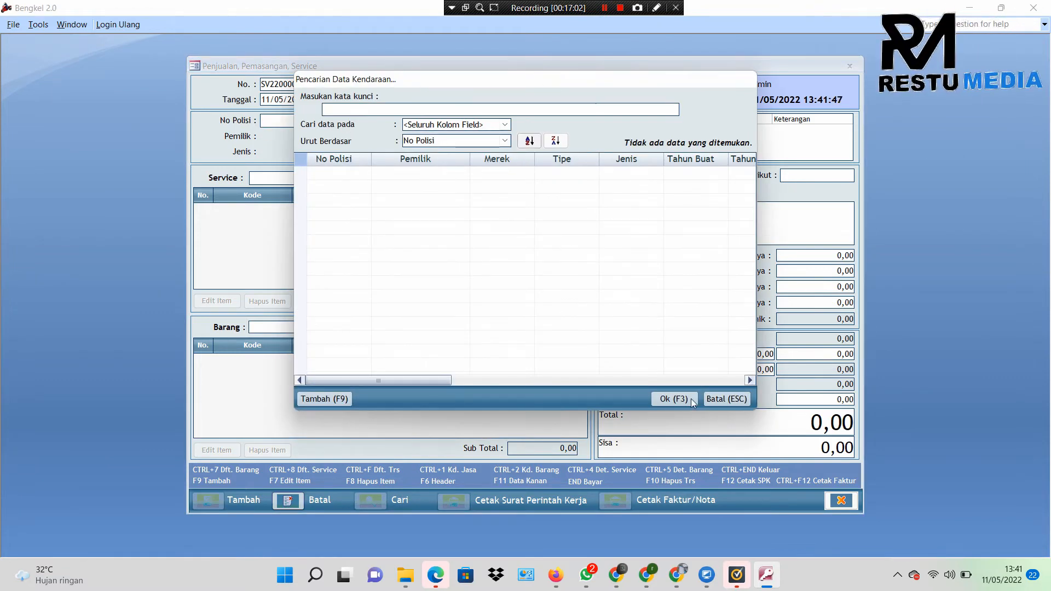
click(726, 399)
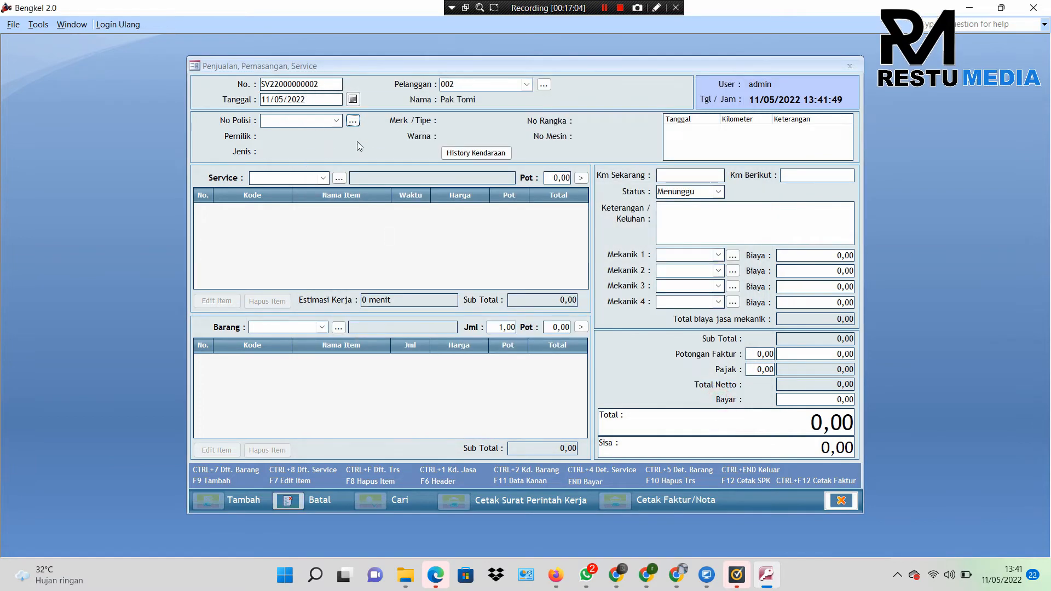
click(336, 120)
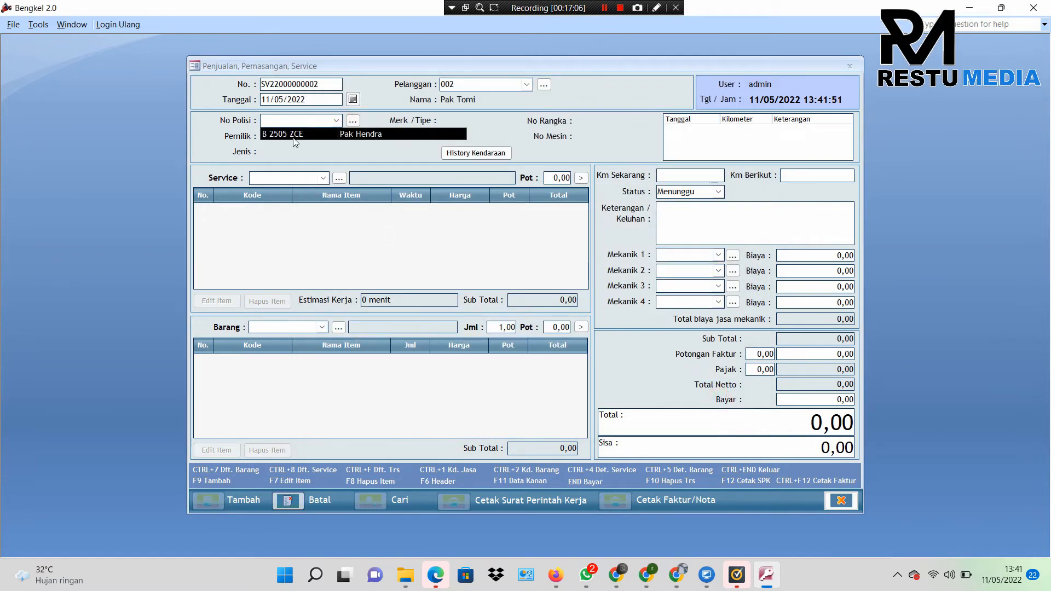
click(352, 121)
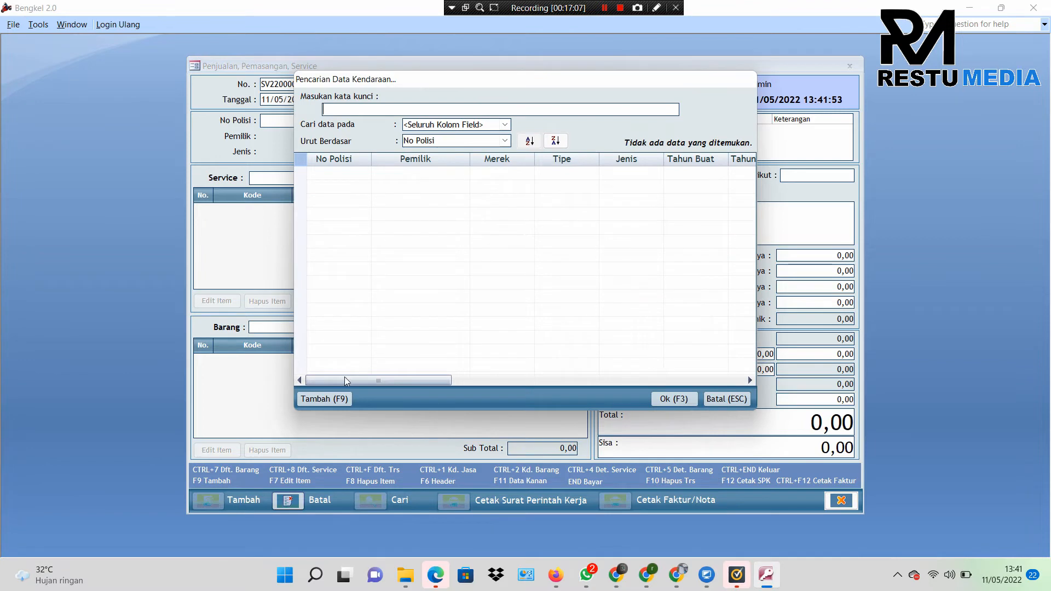
click(340, 400)
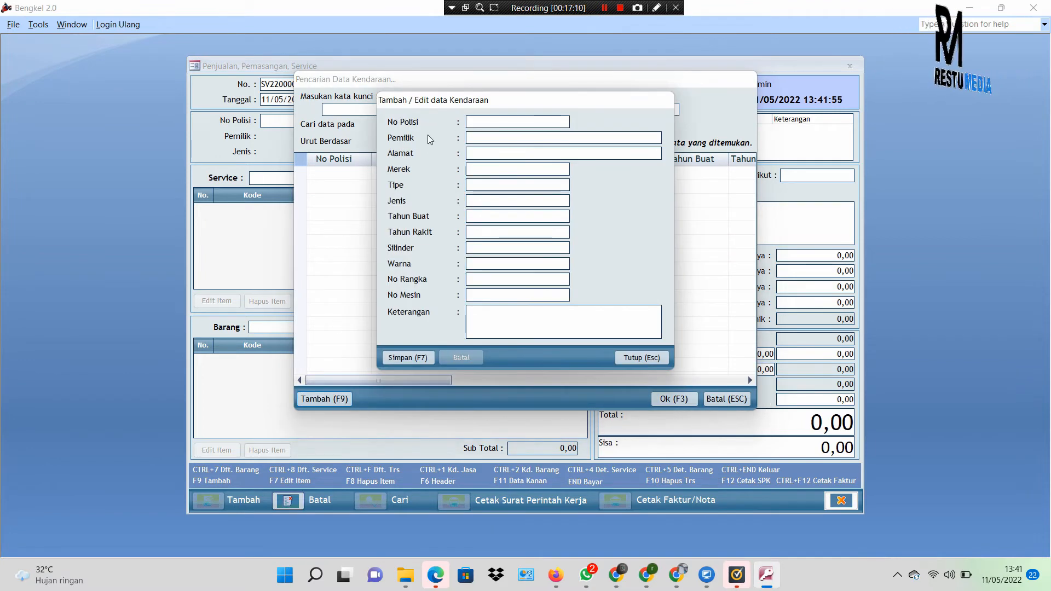
click(475, 120)
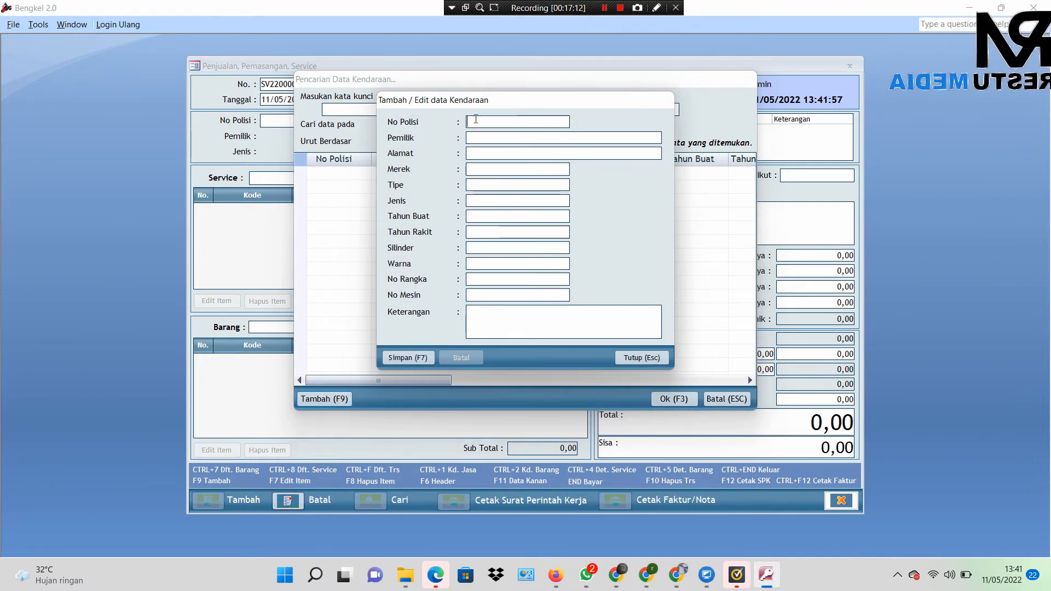
Step: Save vehicle B 1234 ZXC with the owner's name, then close the vehicle entry window
text(B )
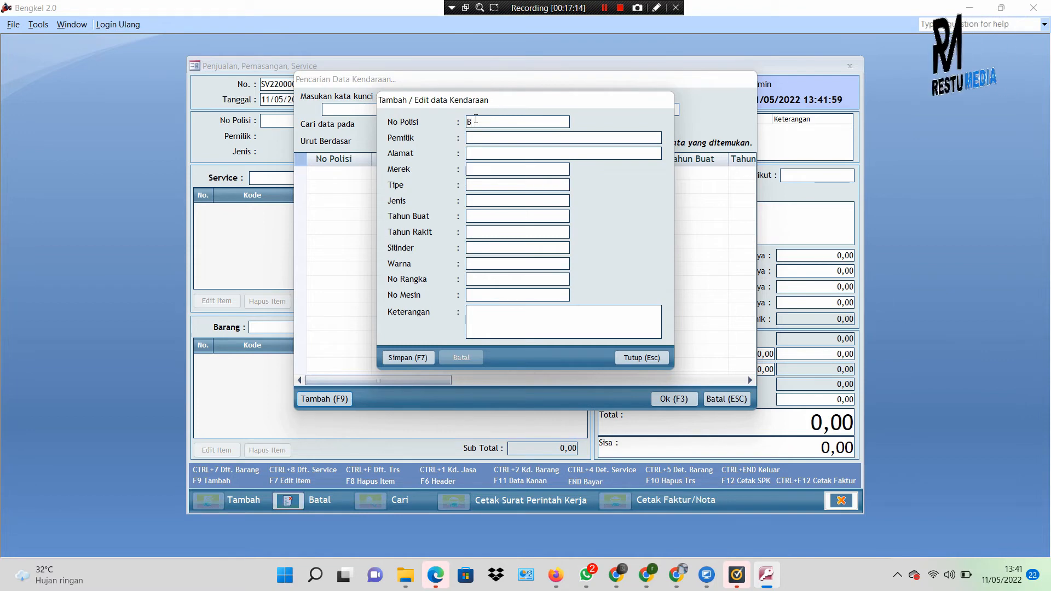
text(1234 ZXC)
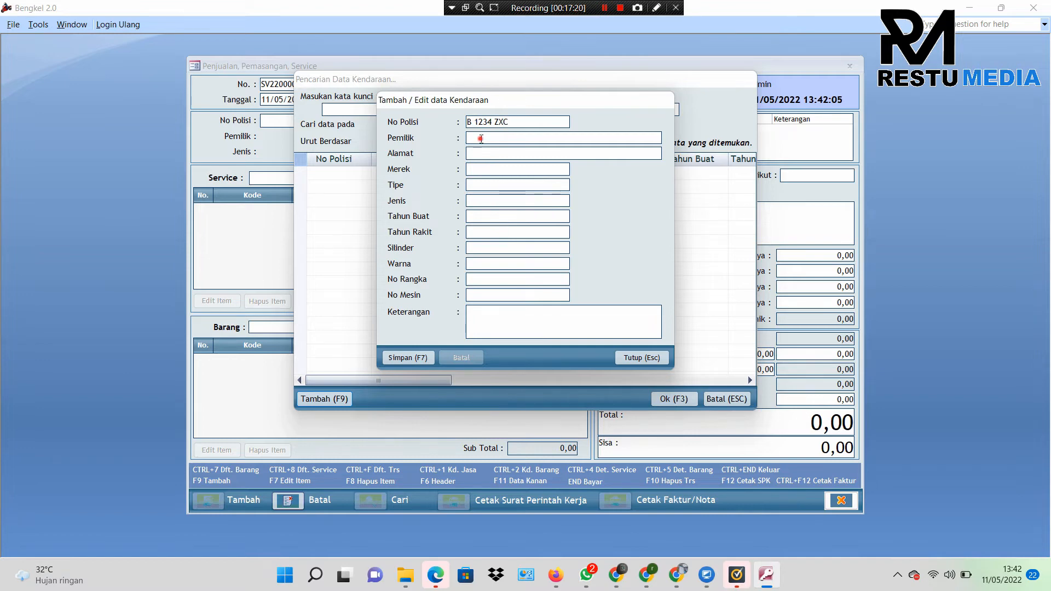
click(480, 138)
text(Pak)
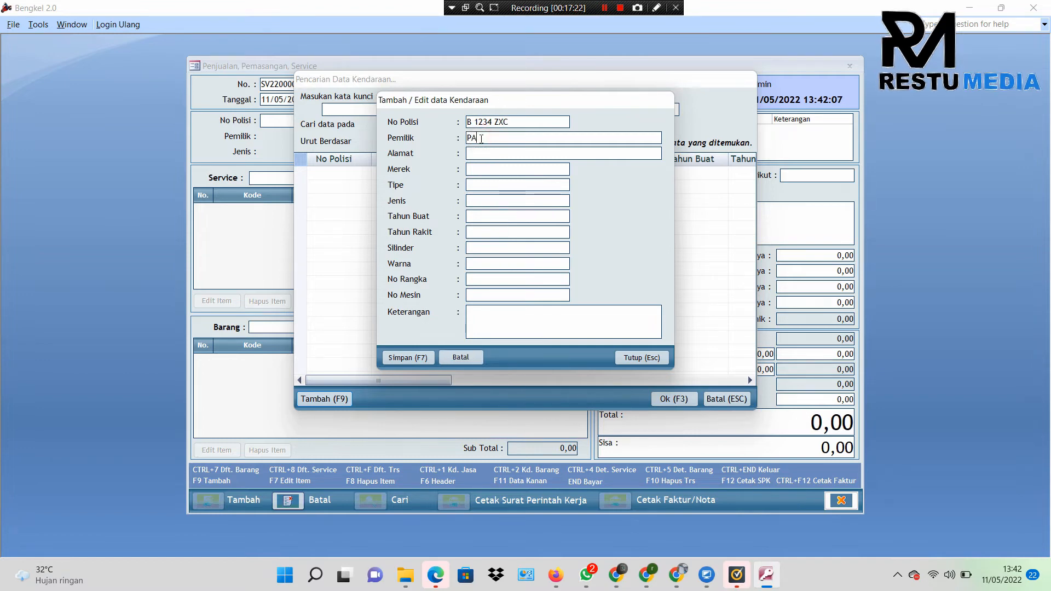
text( Tomi)
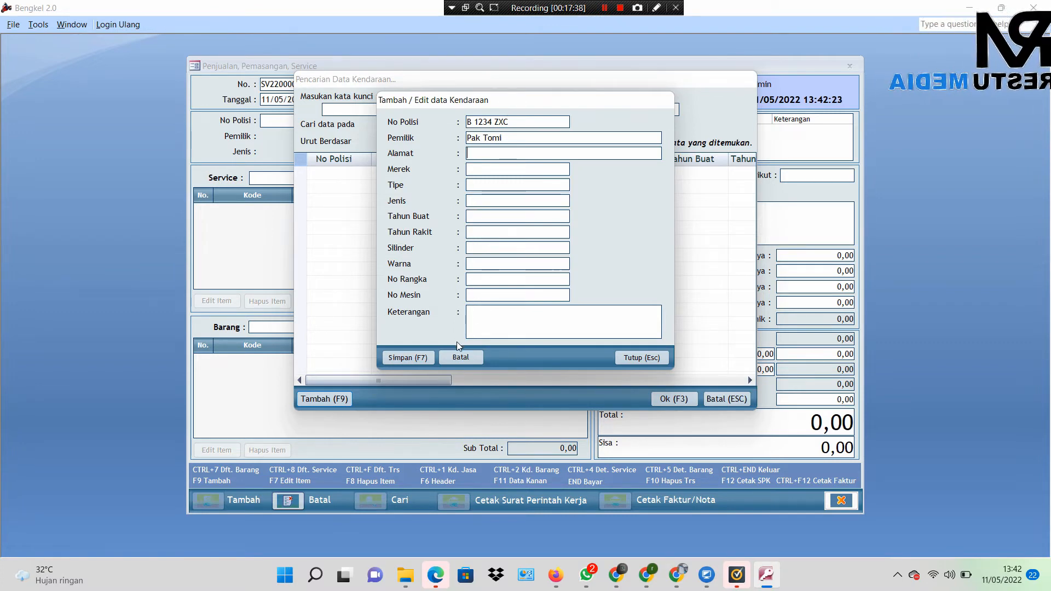
click(403, 362)
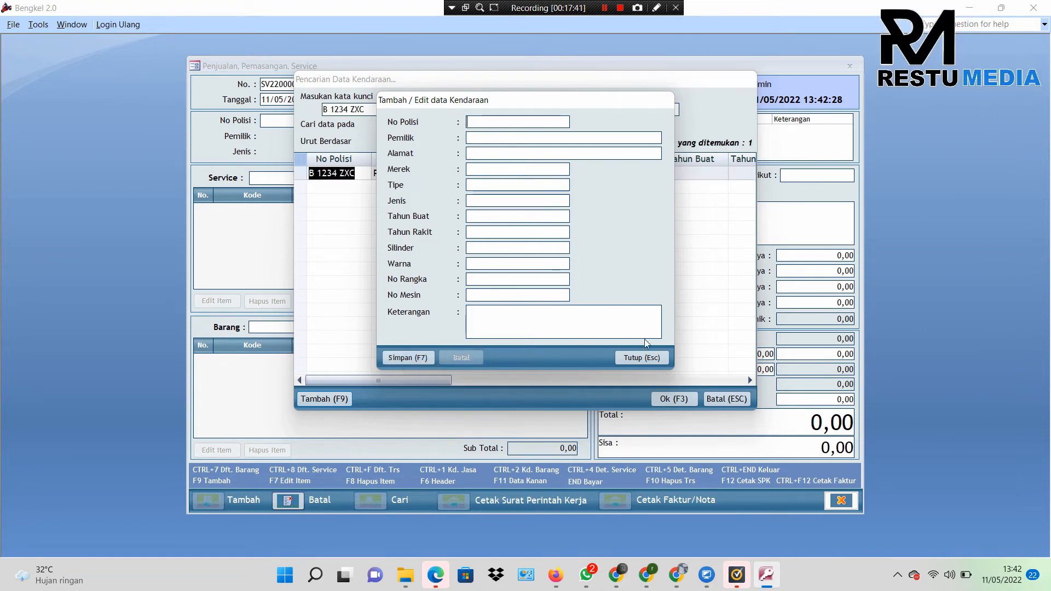
click(639, 357)
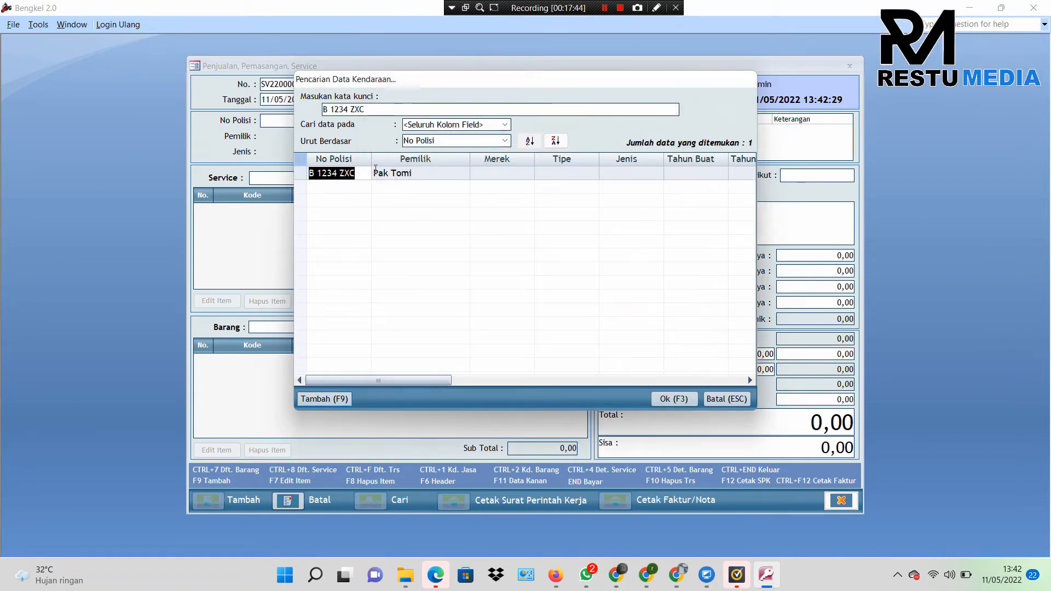
double_click(409, 174)
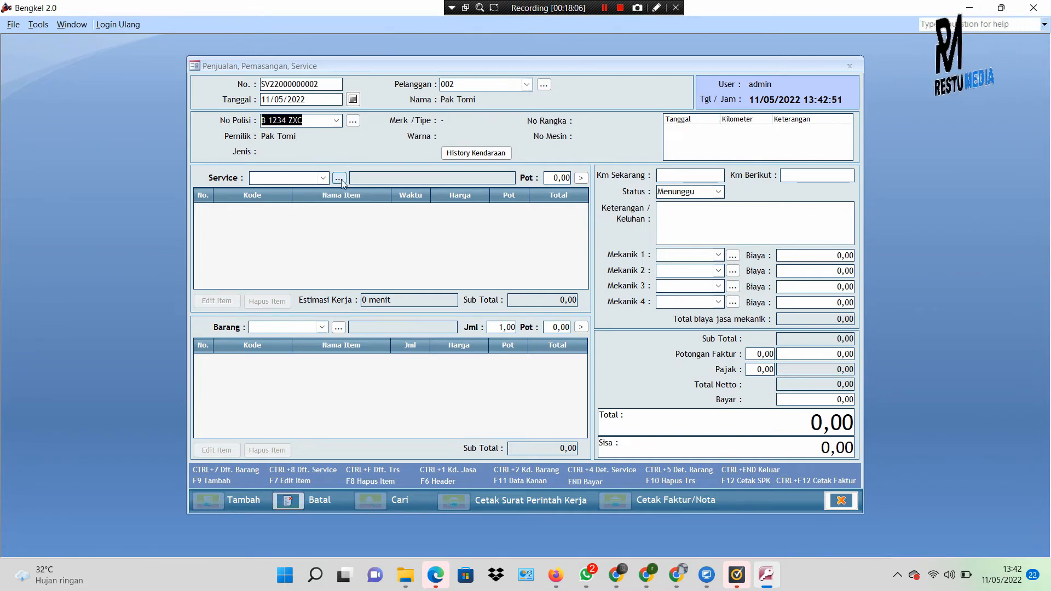
click(323, 179)
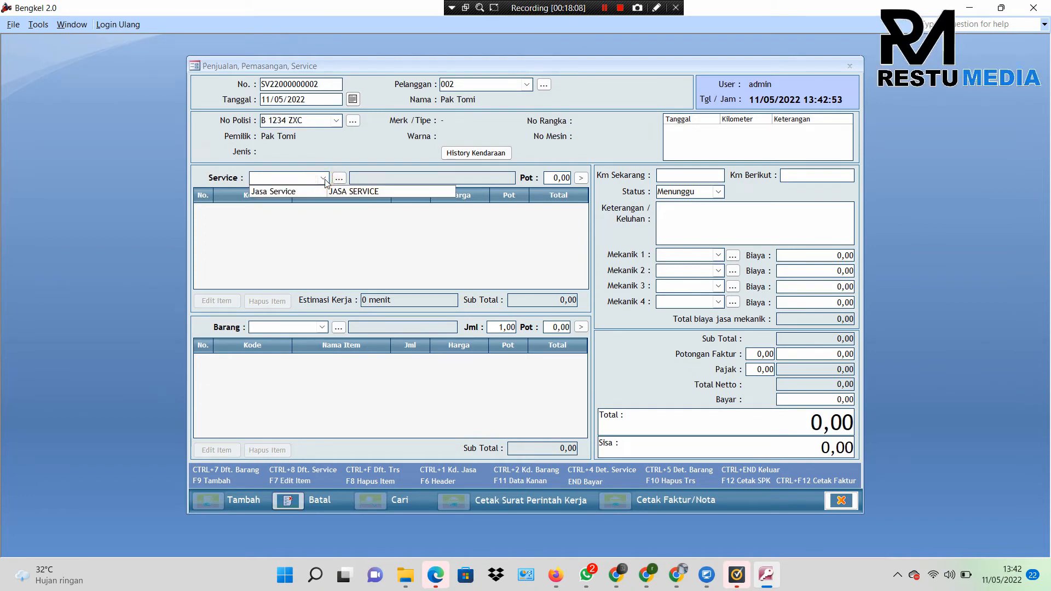
click(349, 193)
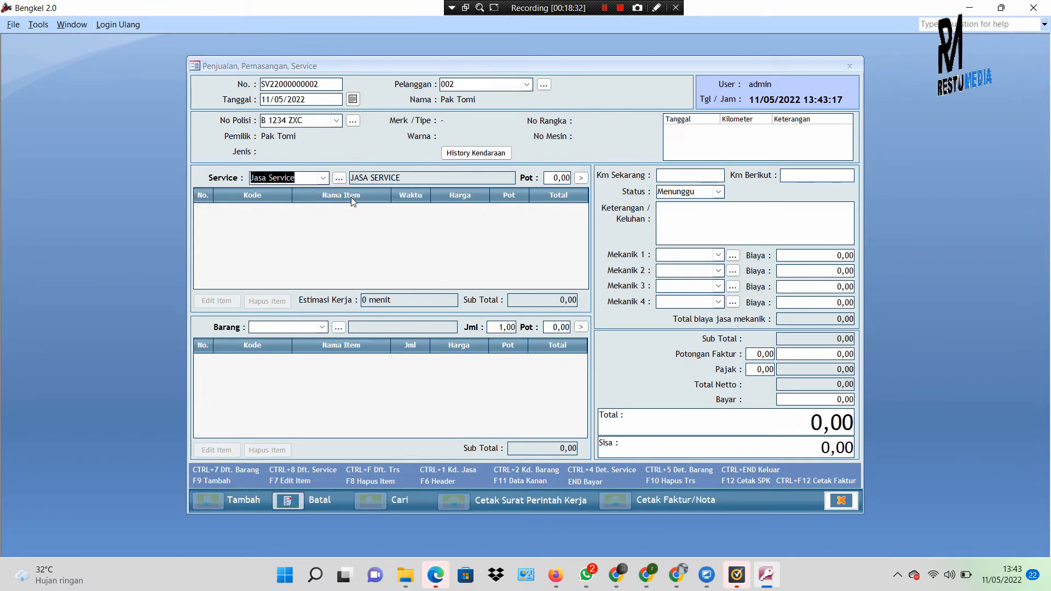
click(582, 178)
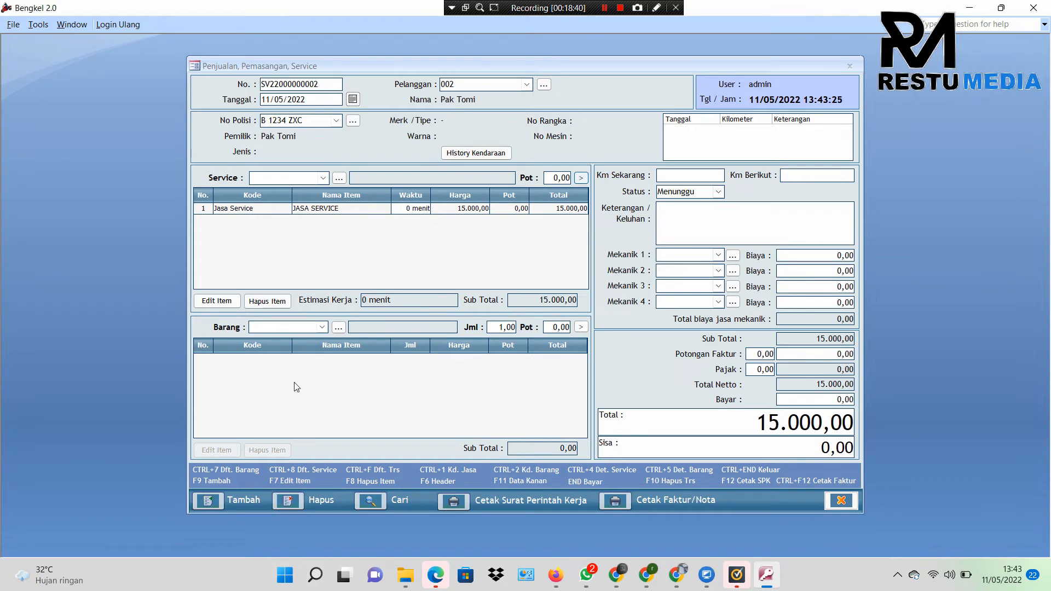
Step: Add parts Oli Yamaha 1L and Cakram Rem Original Honda, then delete Cakram Rem, leaving 22.000,00
click(321, 328)
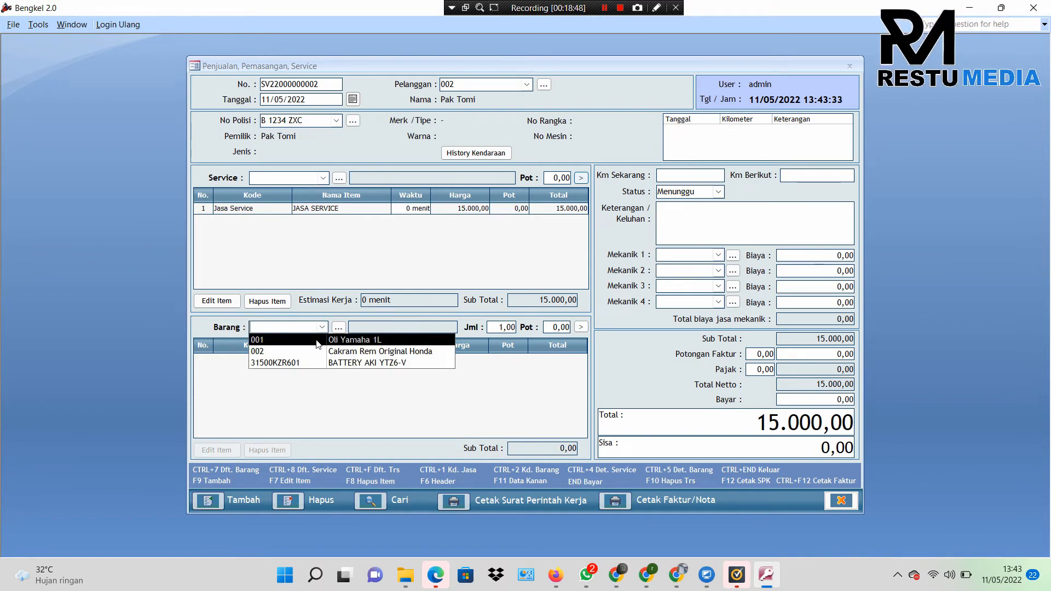
click(316, 340)
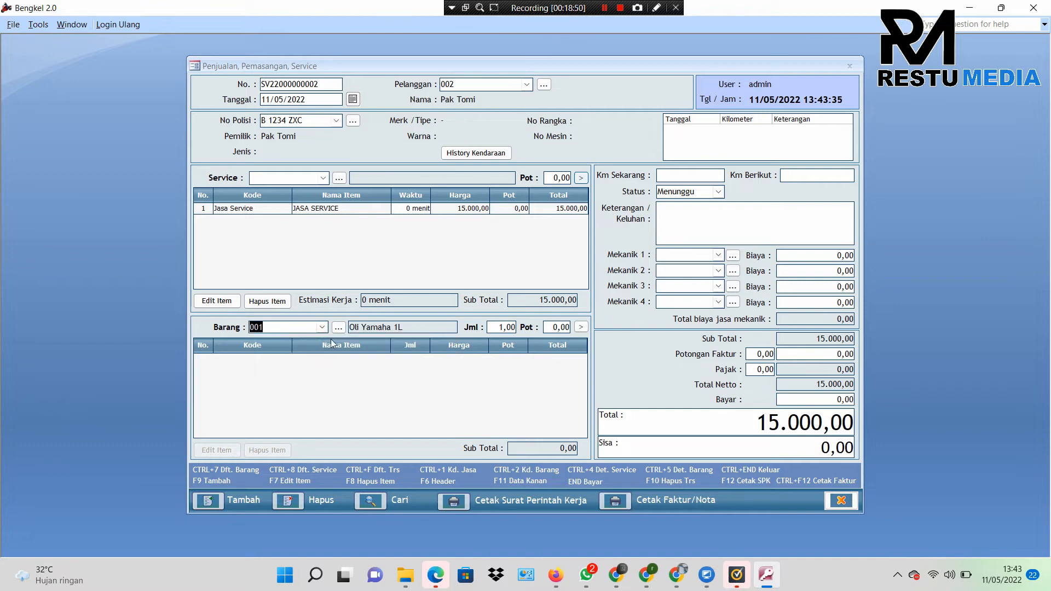
click(581, 327)
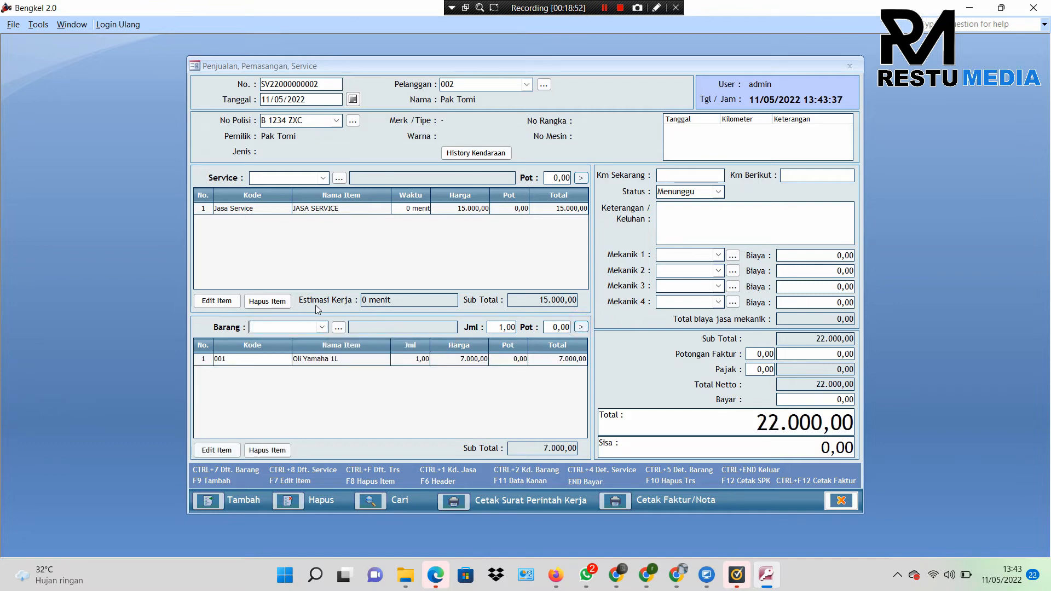
click(321, 327)
click(336, 349)
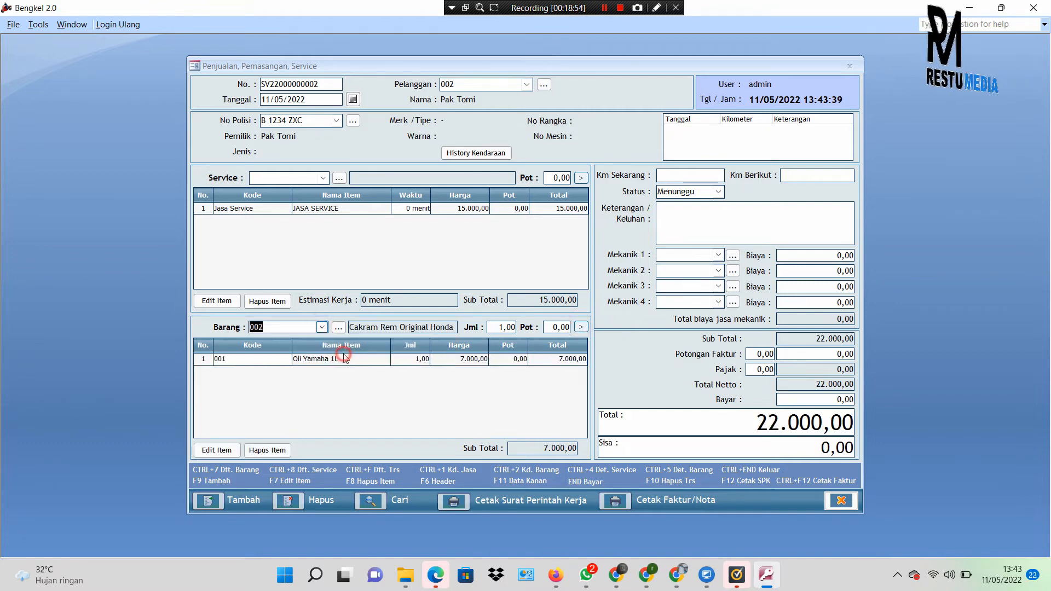
click(581, 327)
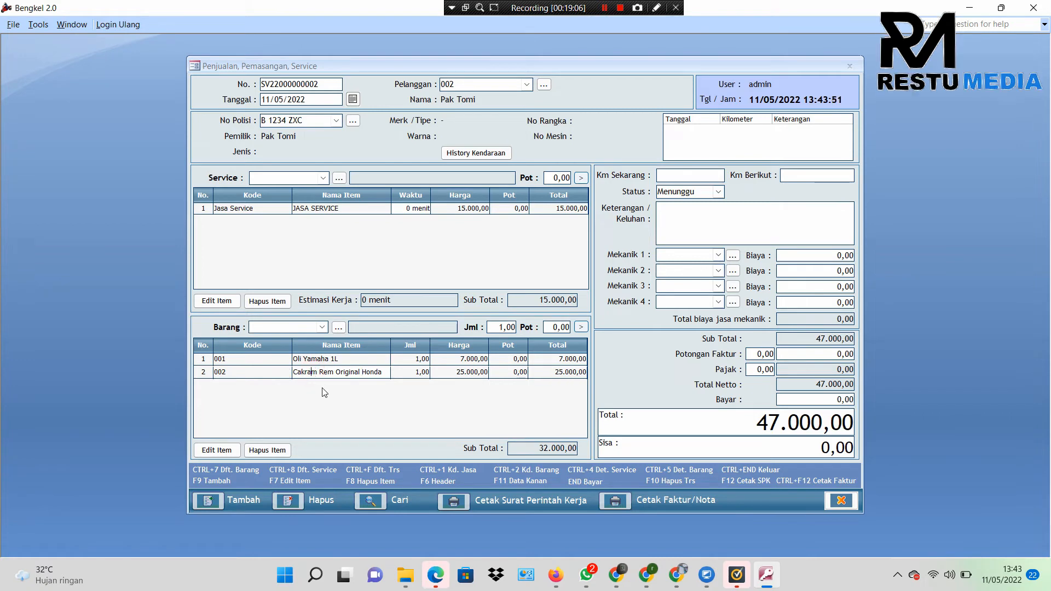
click(278, 447)
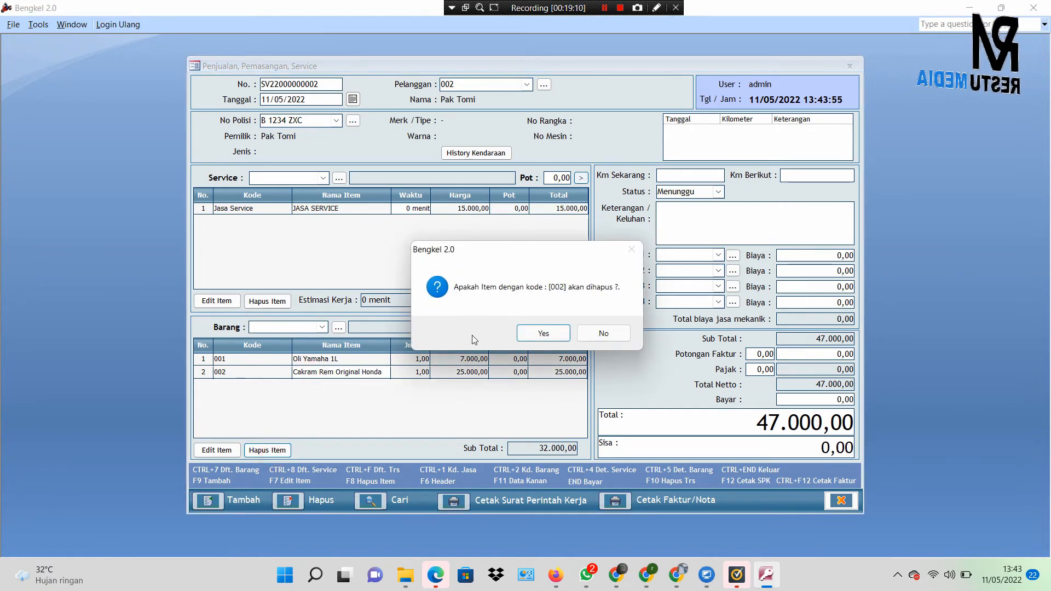
click(540, 332)
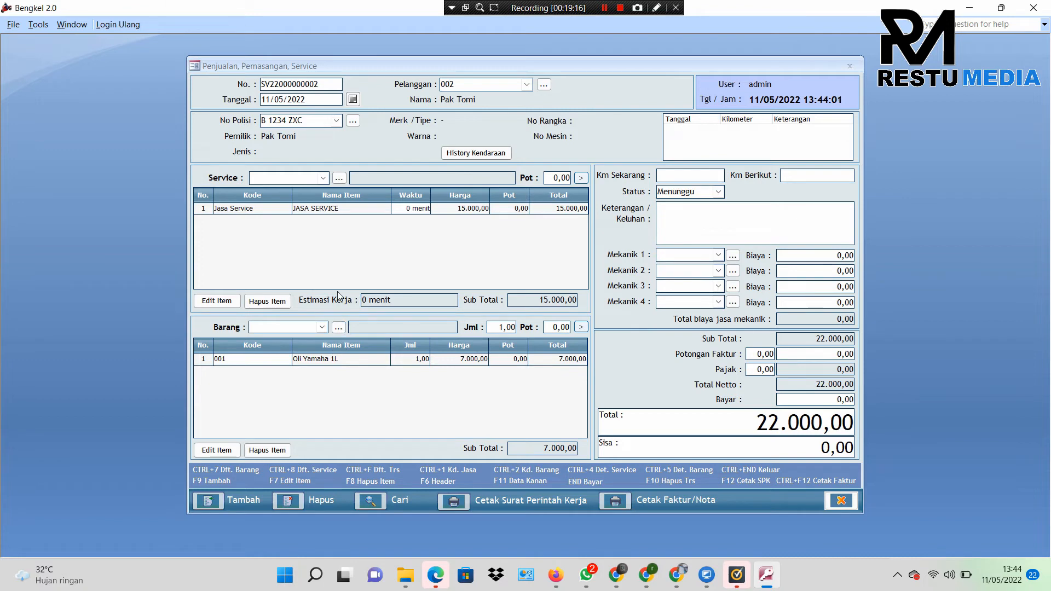
Step: Keep status Menunggu and enter the complaint 'Tali Gas Macet, Suara Mesin Ngericik.'
click(720, 193)
click(719, 203)
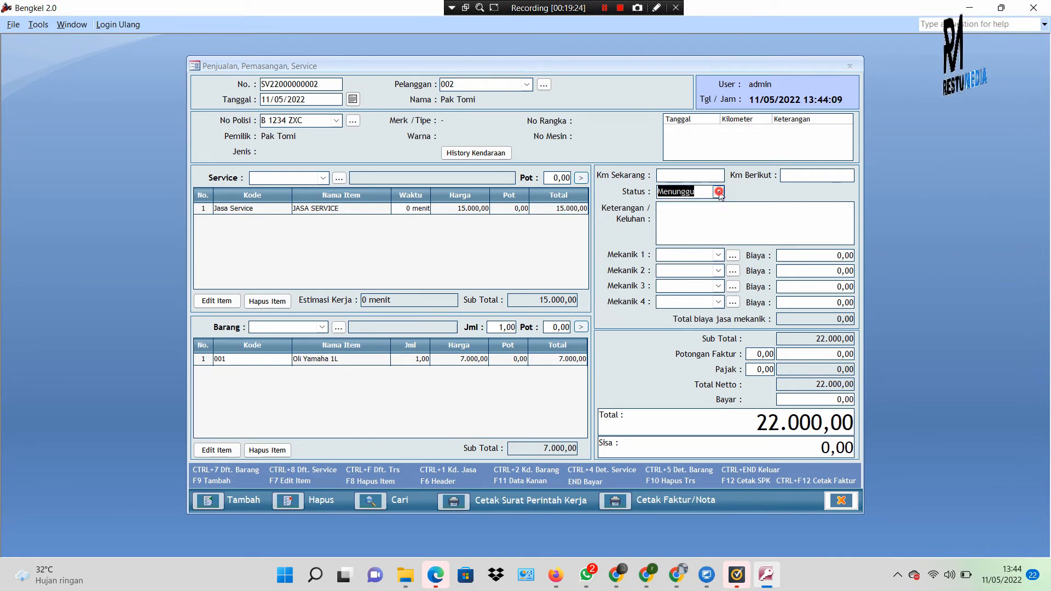
click(720, 213)
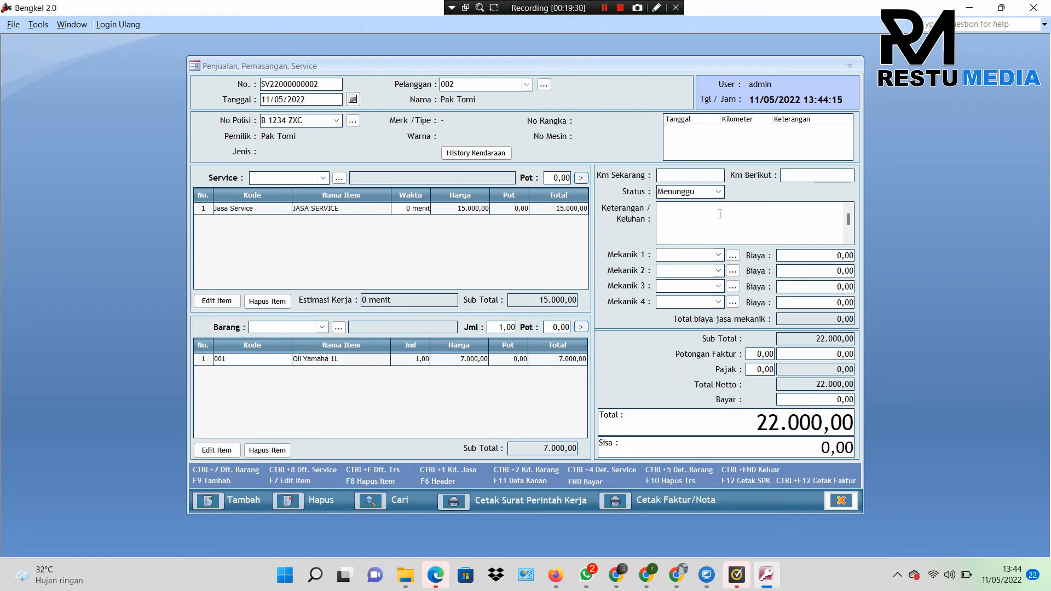
text(Tali Gas )
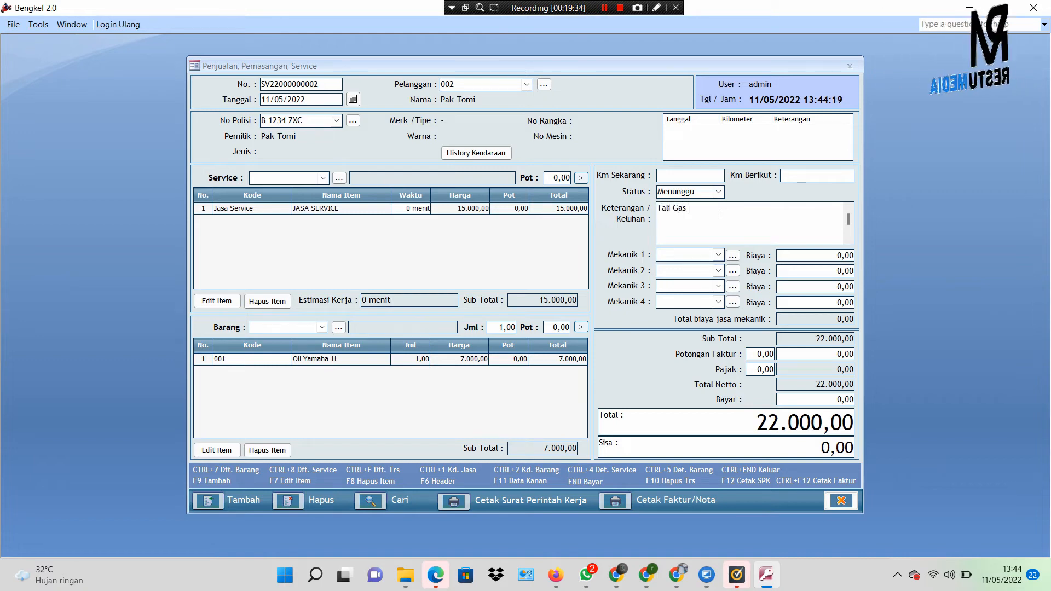
text(Macet)
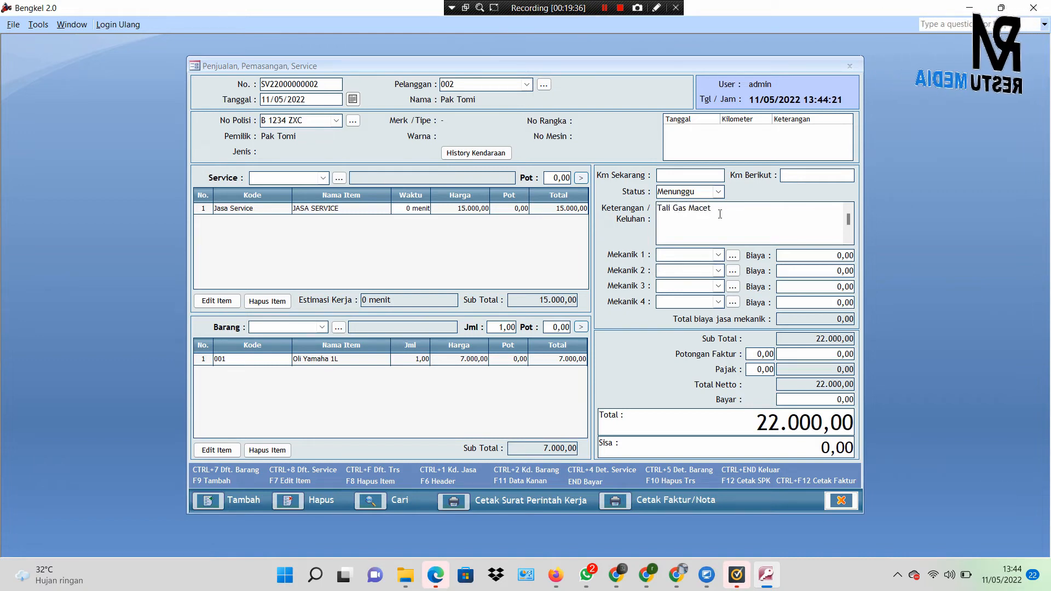
text(, Suara Mesin Ng)
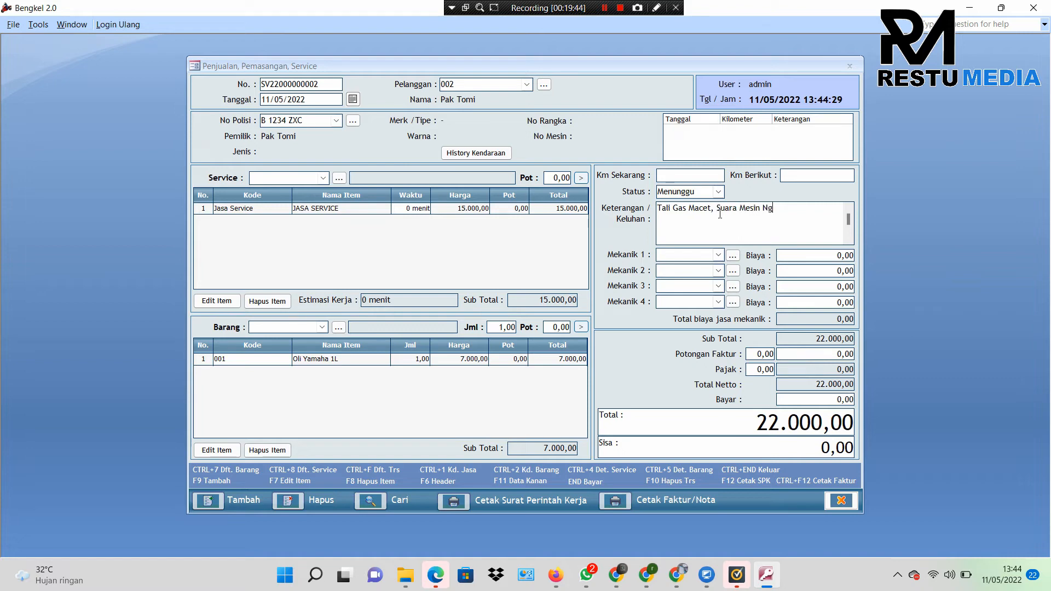
text(.)
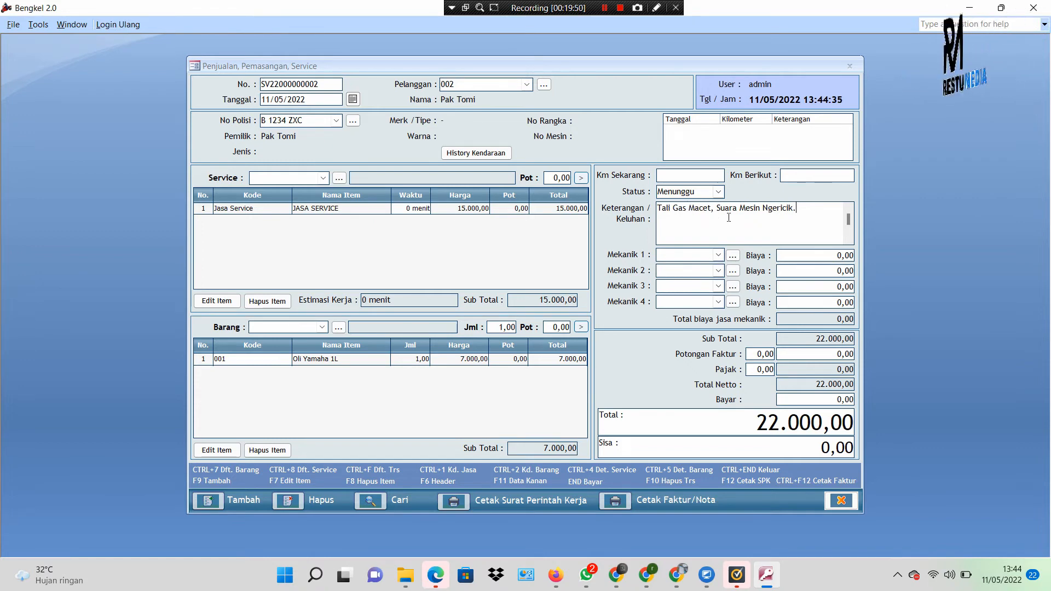
click(810, 403)
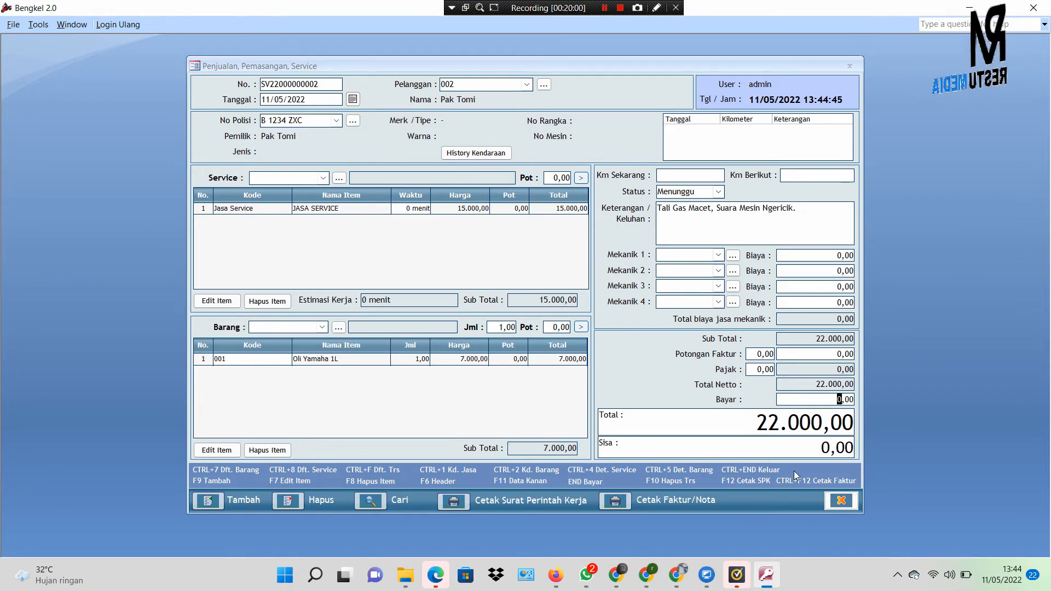
Step: Close the order and change B 1234 ZXC's queue status from Menunggu to Diproses
click(840, 500)
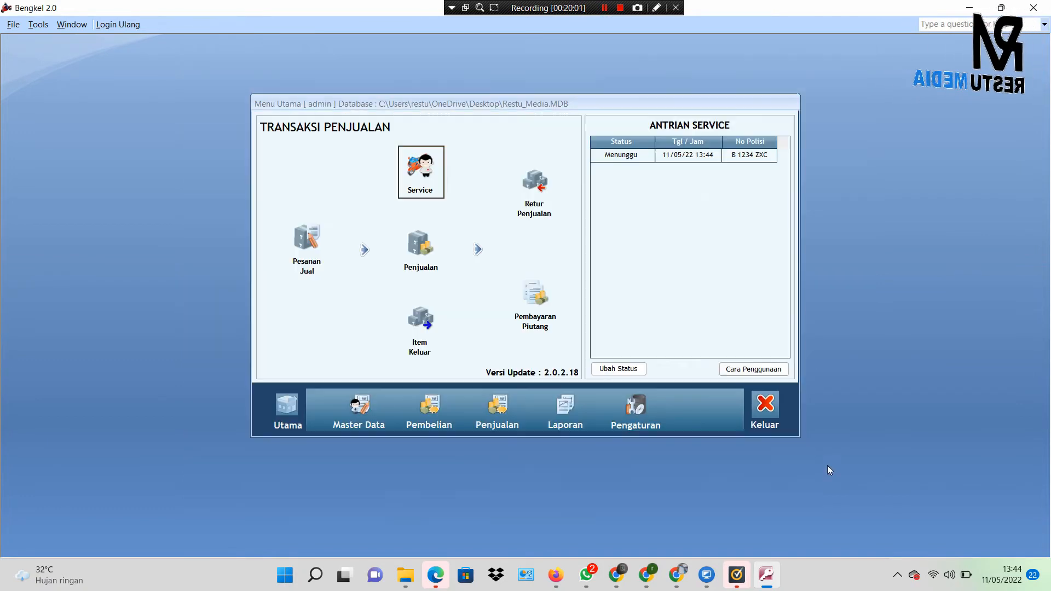
click(640, 156)
click(631, 364)
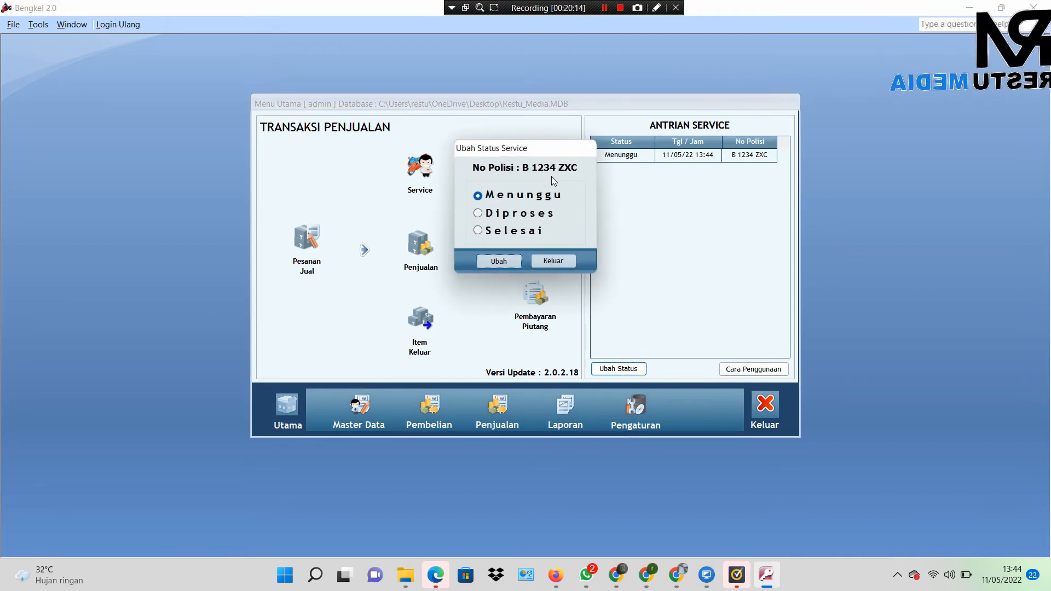
click(478, 213)
click(505, 261)
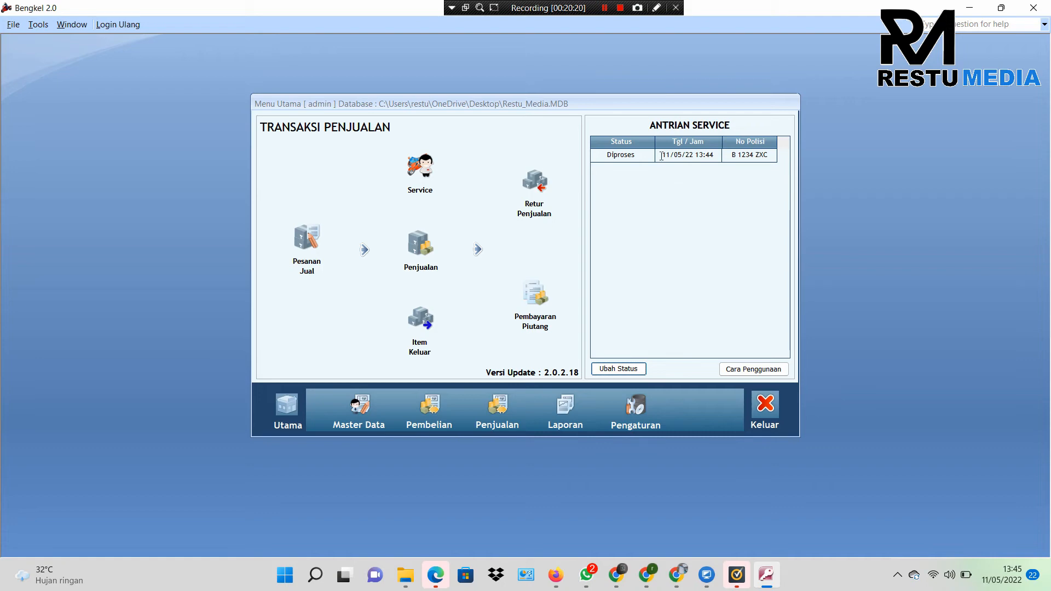
click(421, 170)
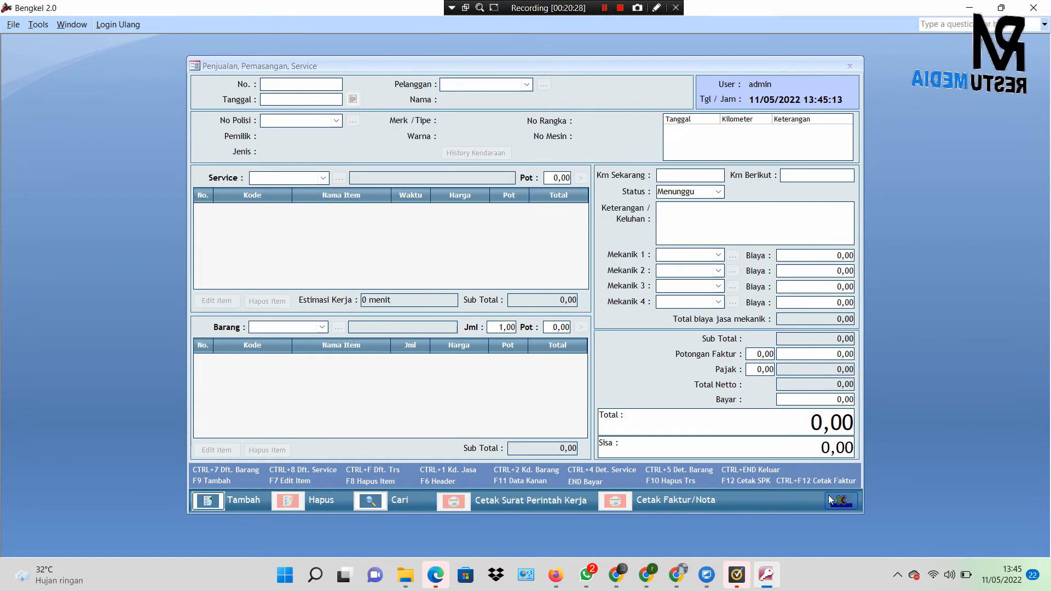
Step: Load the Diproses B 1234 ZXC transaction back into the service order form
click(365, 501)
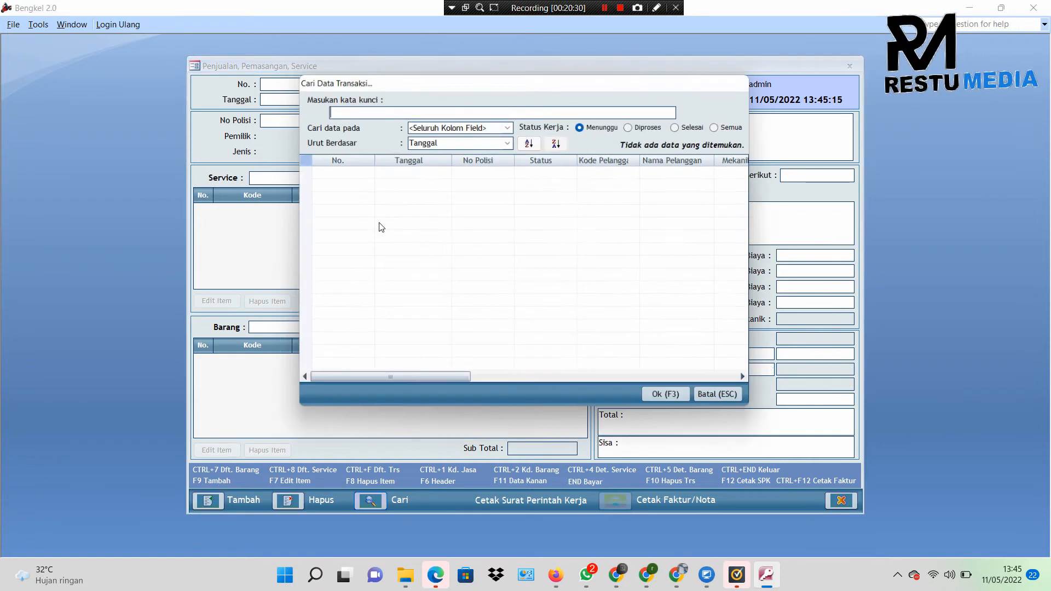
click(635, 126)
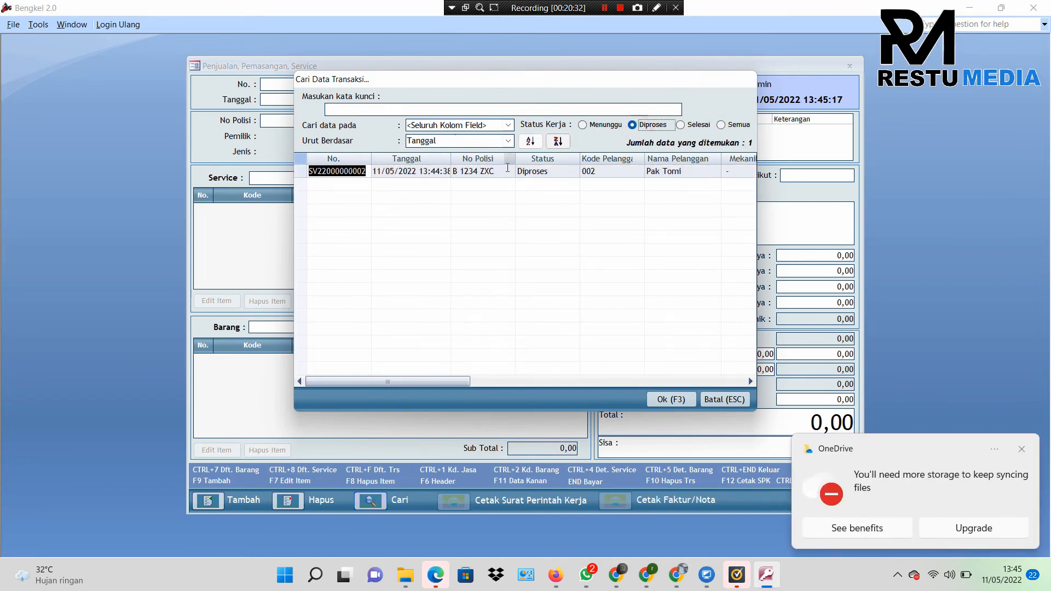
click(501, 172)
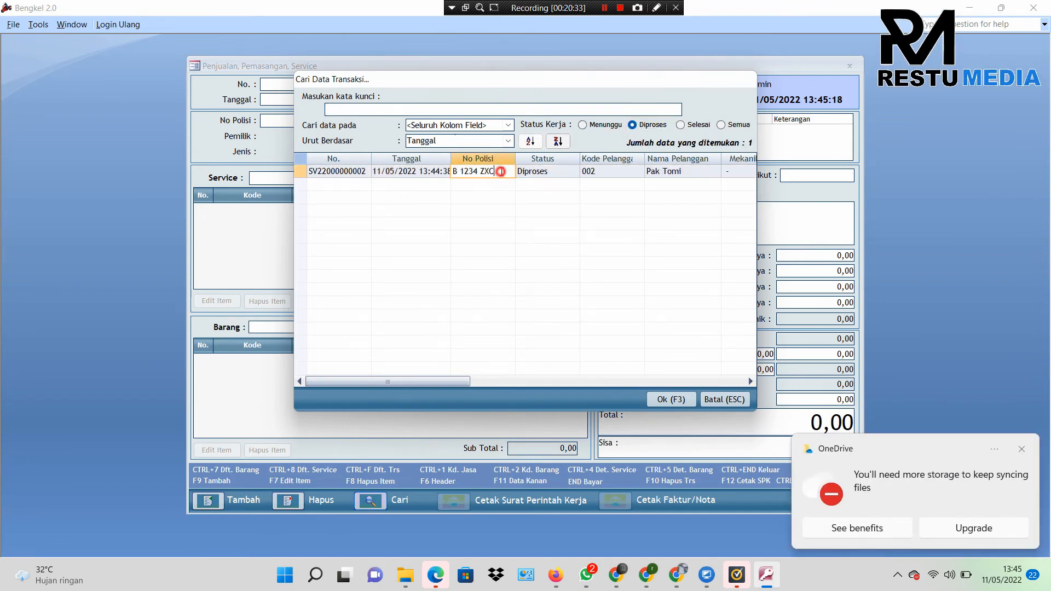
click(672, 401)
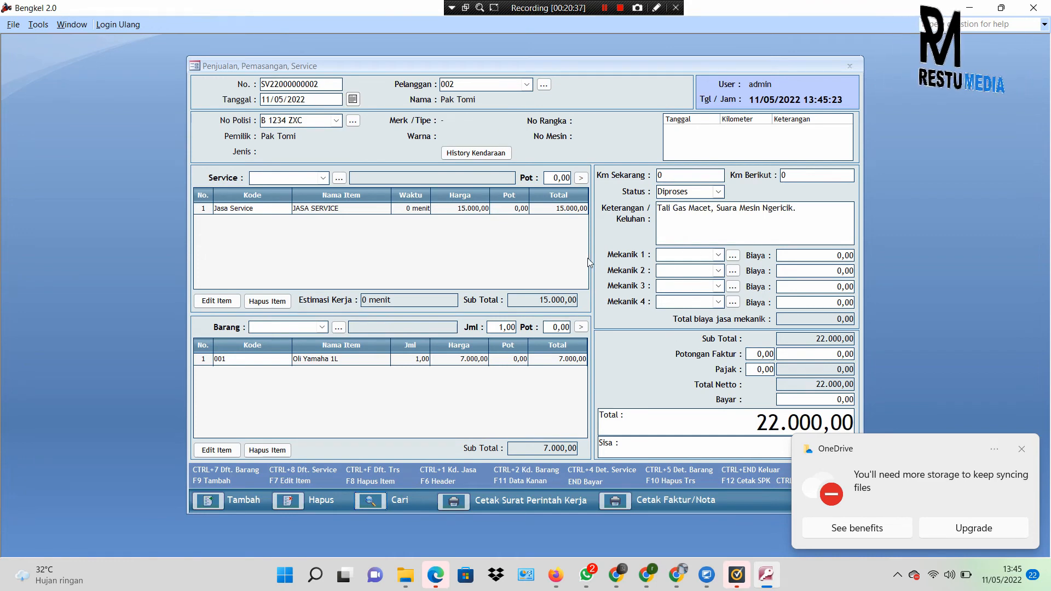
Step: Assign the first listed mechanic to Mekanik 1, dismiss the OneDrive popup, and close the form
click(718, 257)
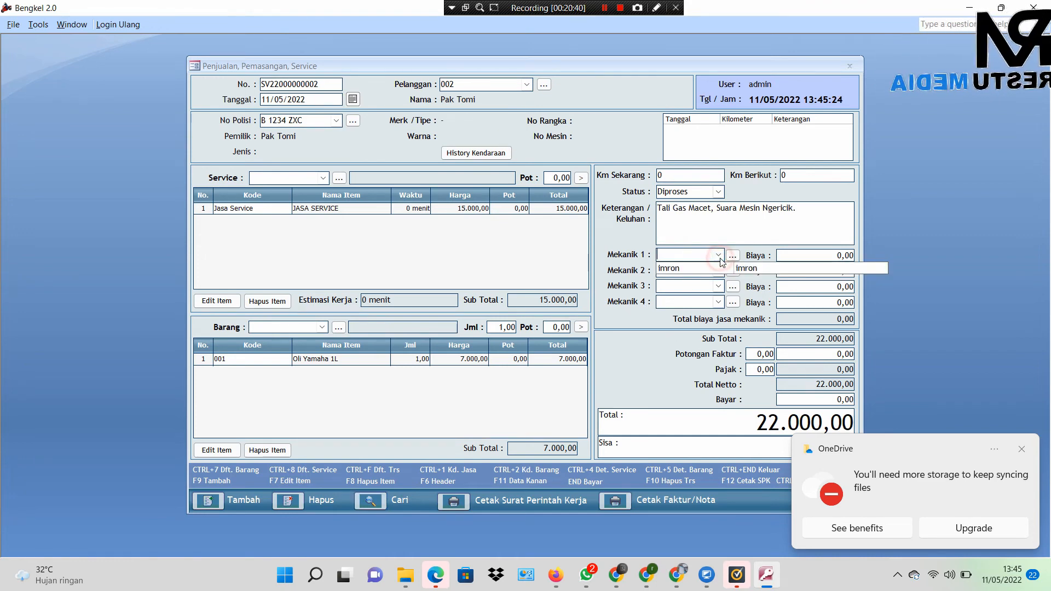
click(629, 275)
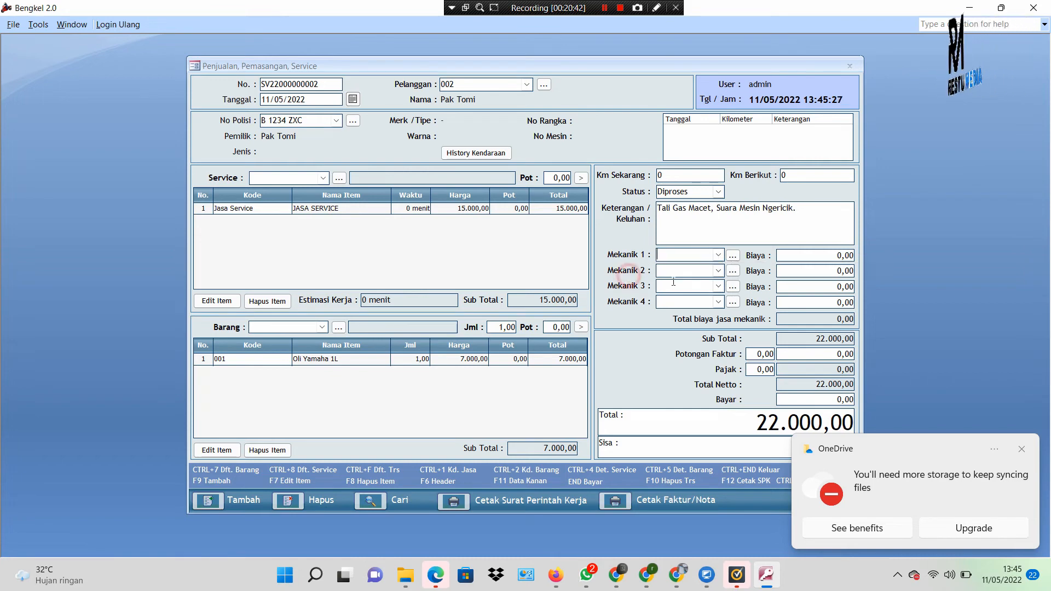
click(676, 275)
click(717, 276)
click(710, 301)
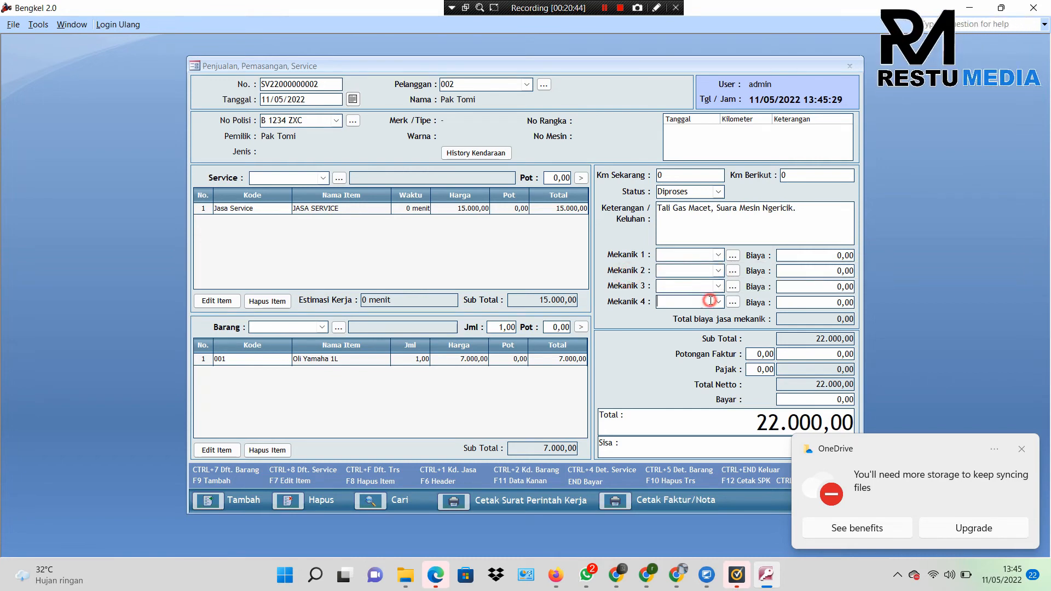
click(720, 256)
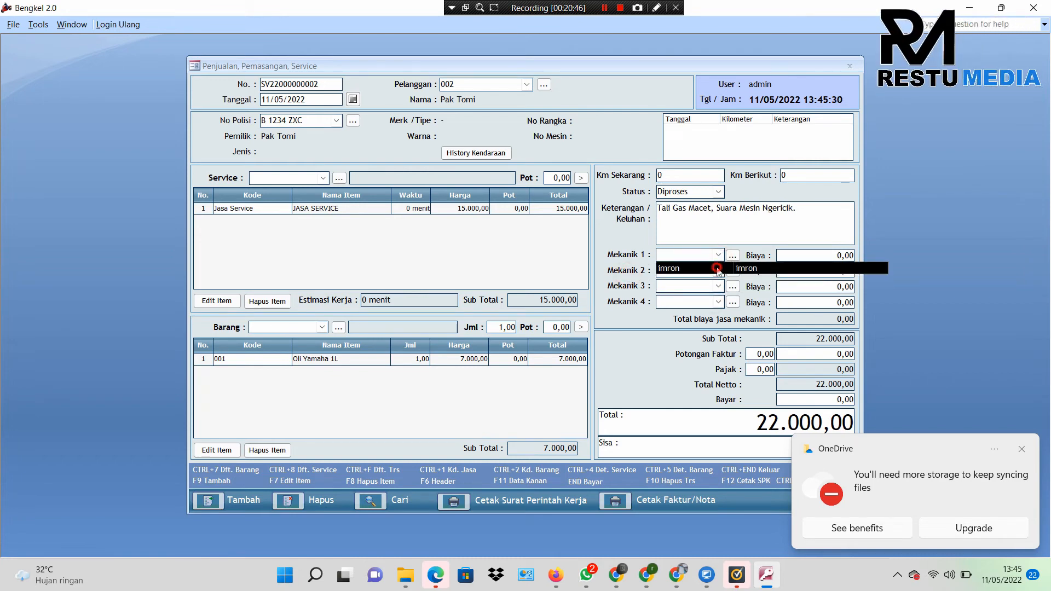
click(714, 267)
click(580, 312)
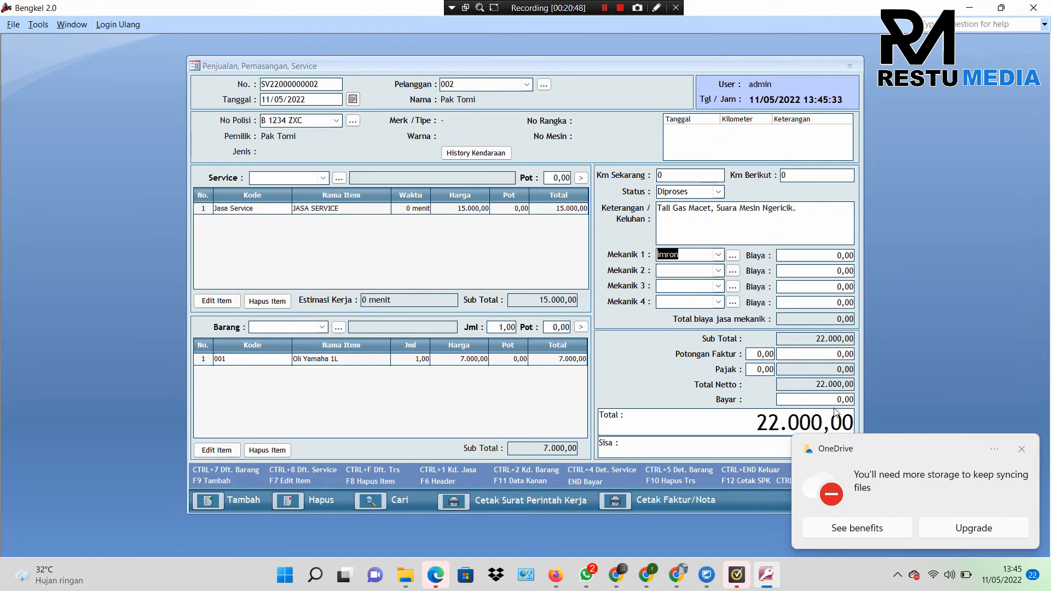
click(1024, 452)
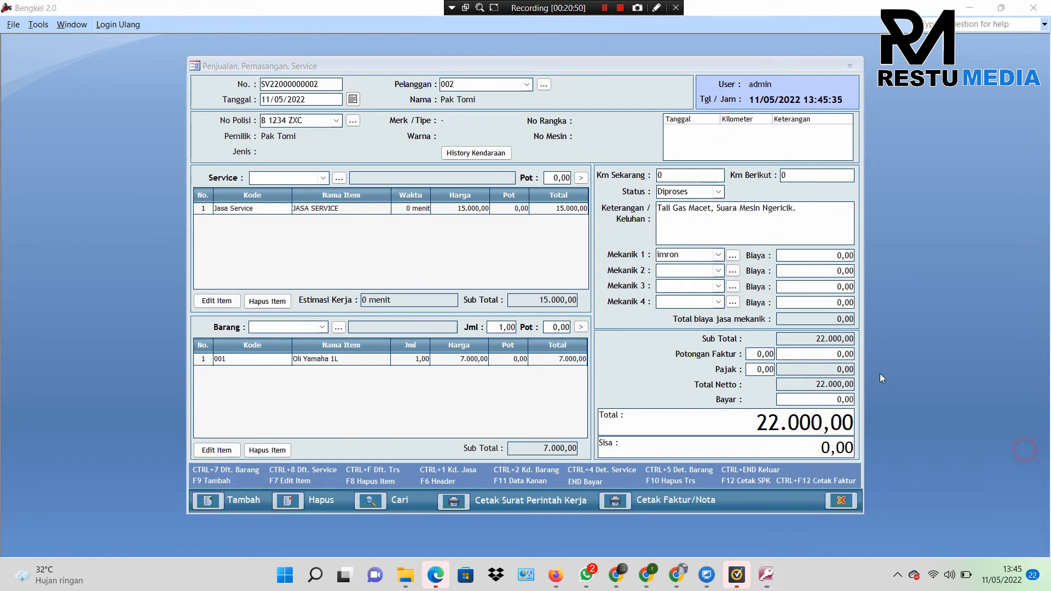
click(845, 506)
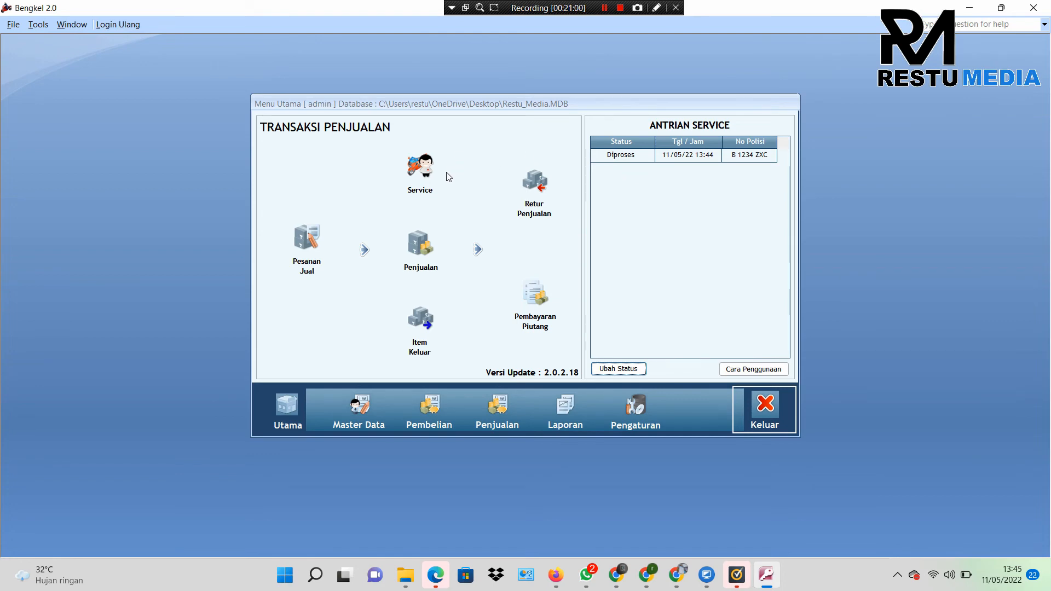
click(421, 170)
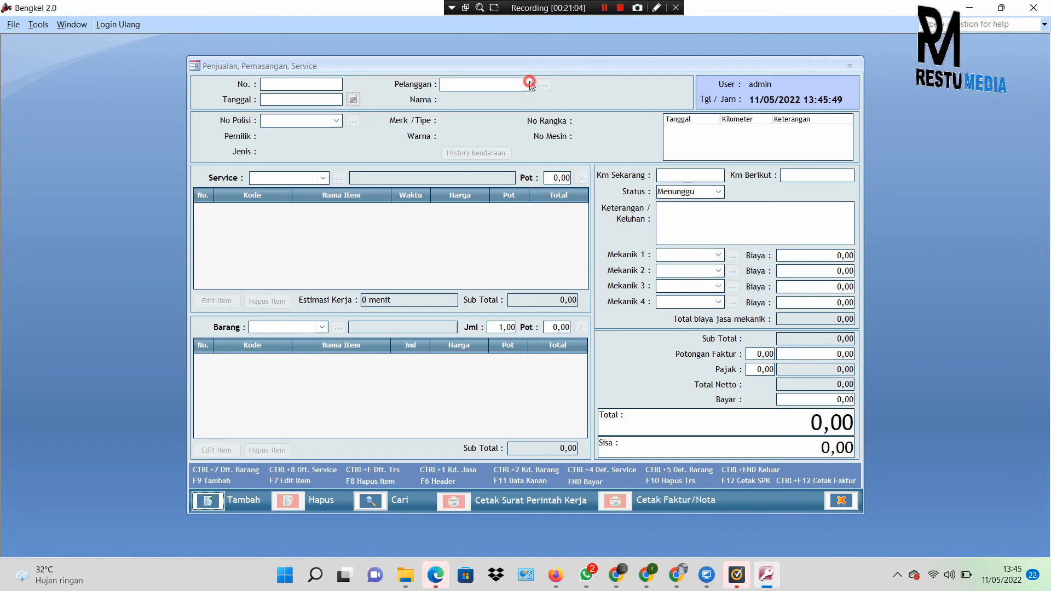
key(F9)
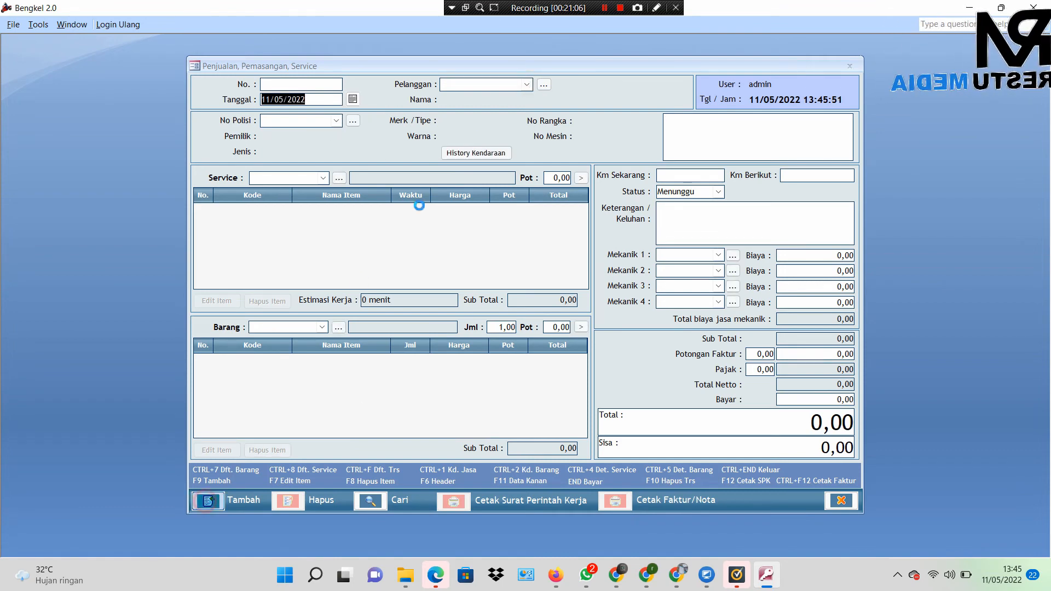
click(527, 84)
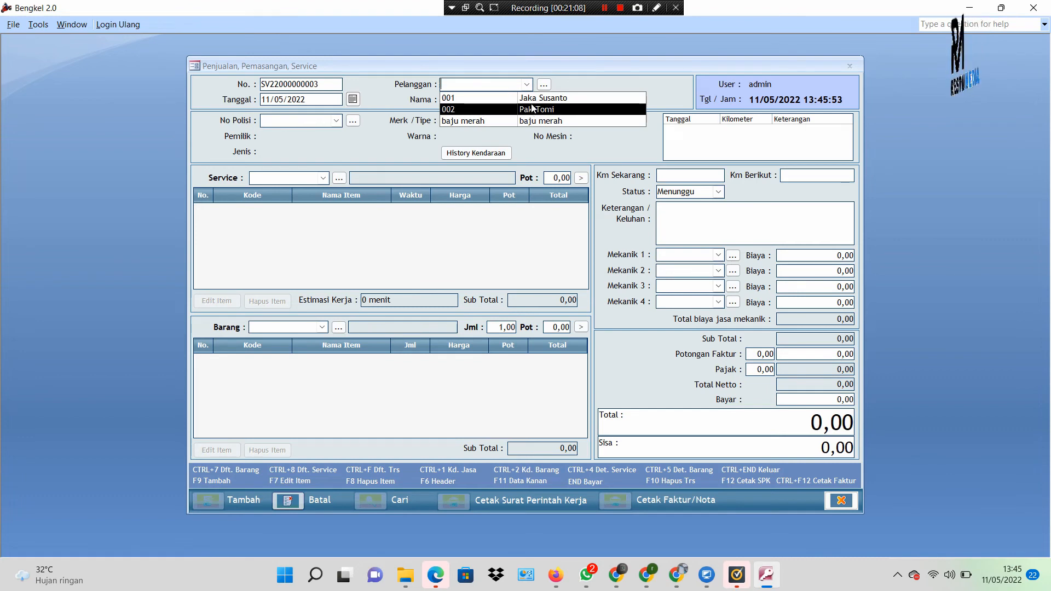
click(534, 98)
click(336, 121)
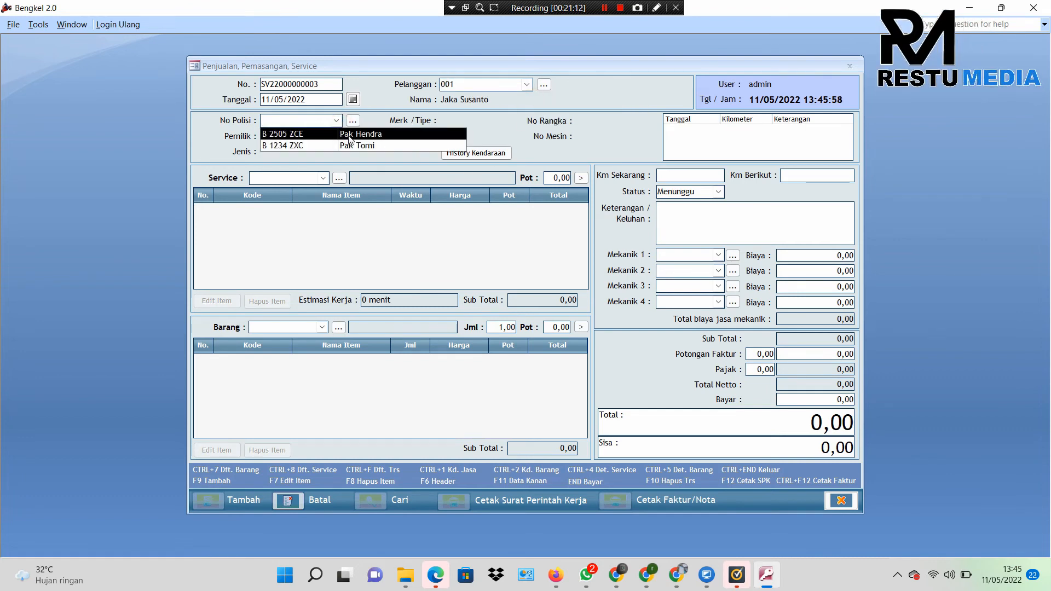
click(348, 136)
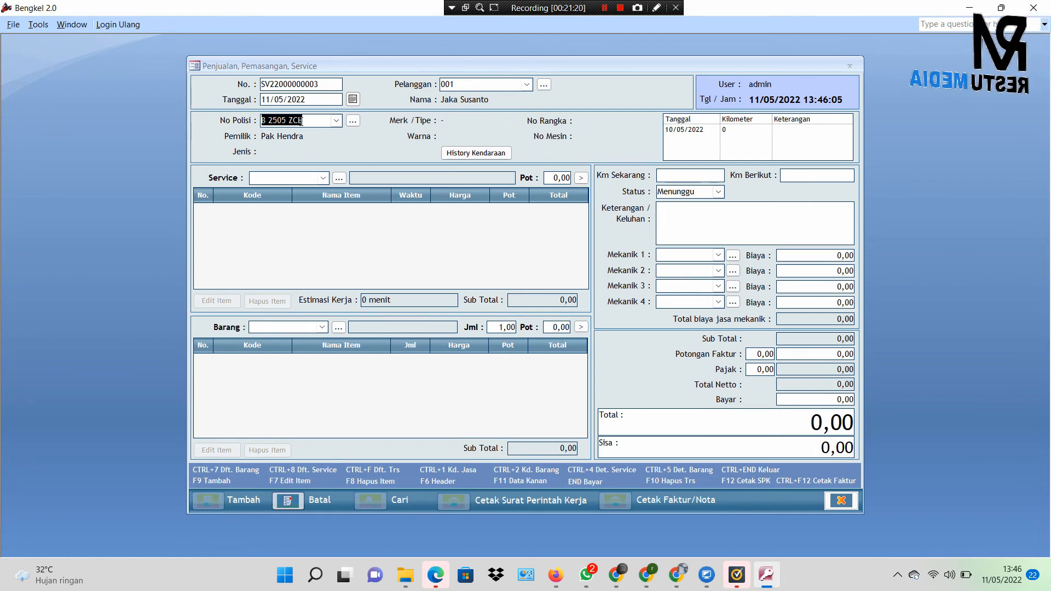
Step: Add Jasa Service and the Cakram Rem Original Honda part to the order
click(323, 178)
click(323, 191)
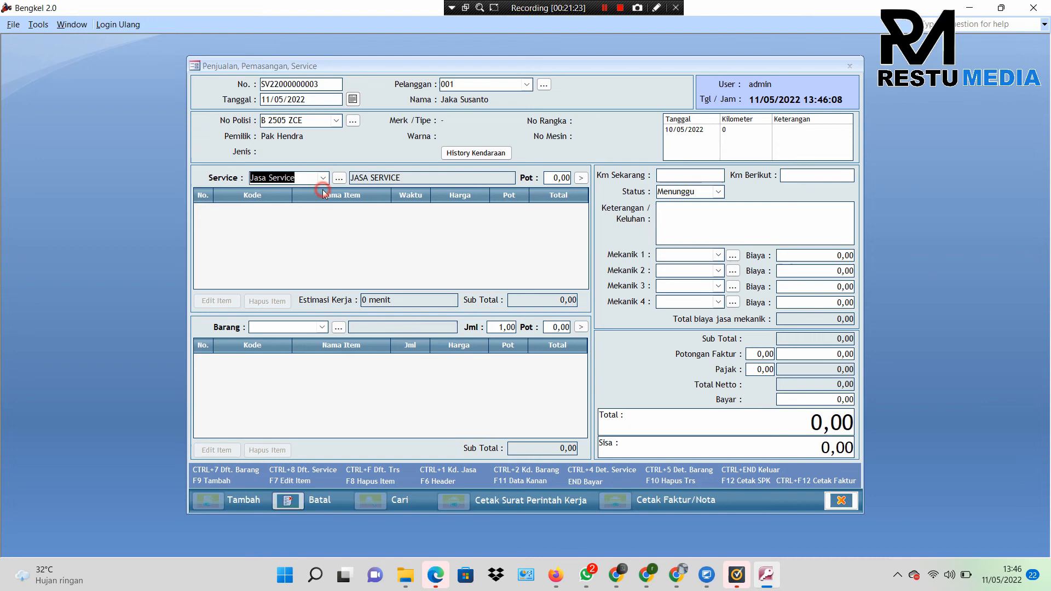
click(323, 328)
click(325, 345)
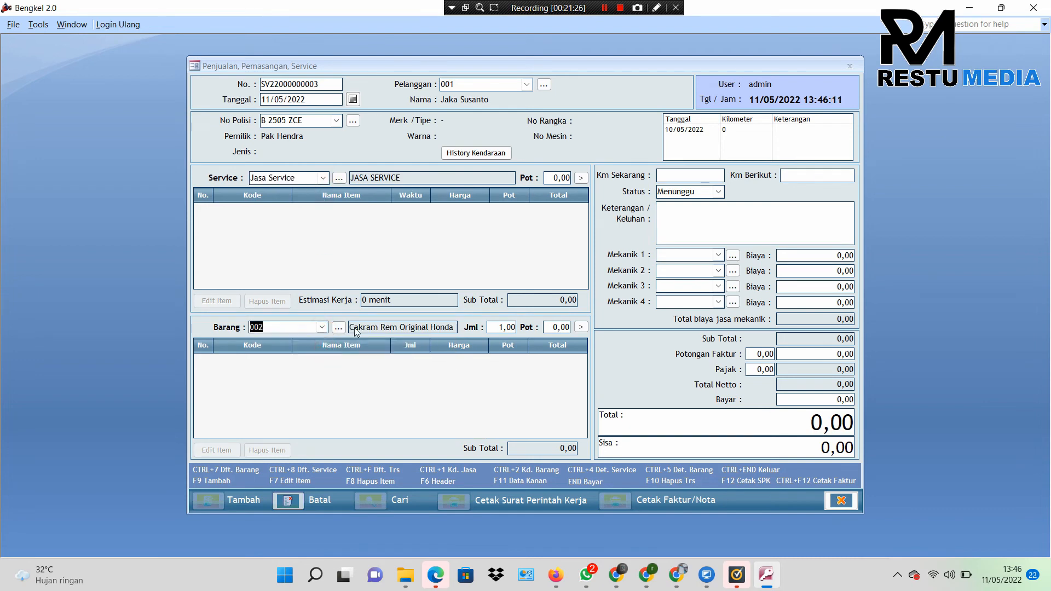
click(578, 326)
click(579, 178)
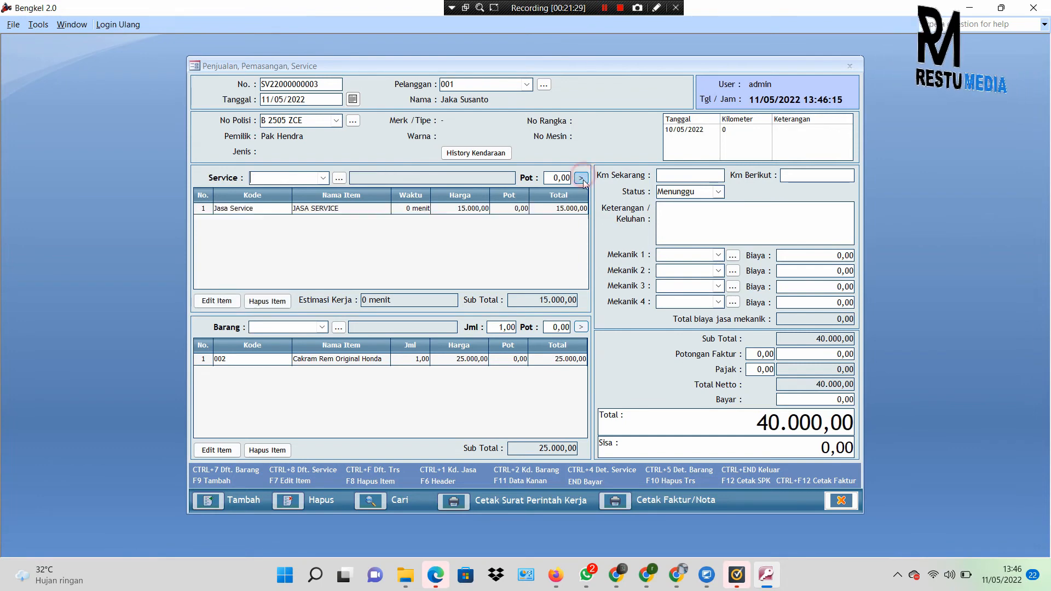
Step: Enter the brake-pad complaint, assign the first listed mechanic, and save the 40.000,00 order
click(703, 220)
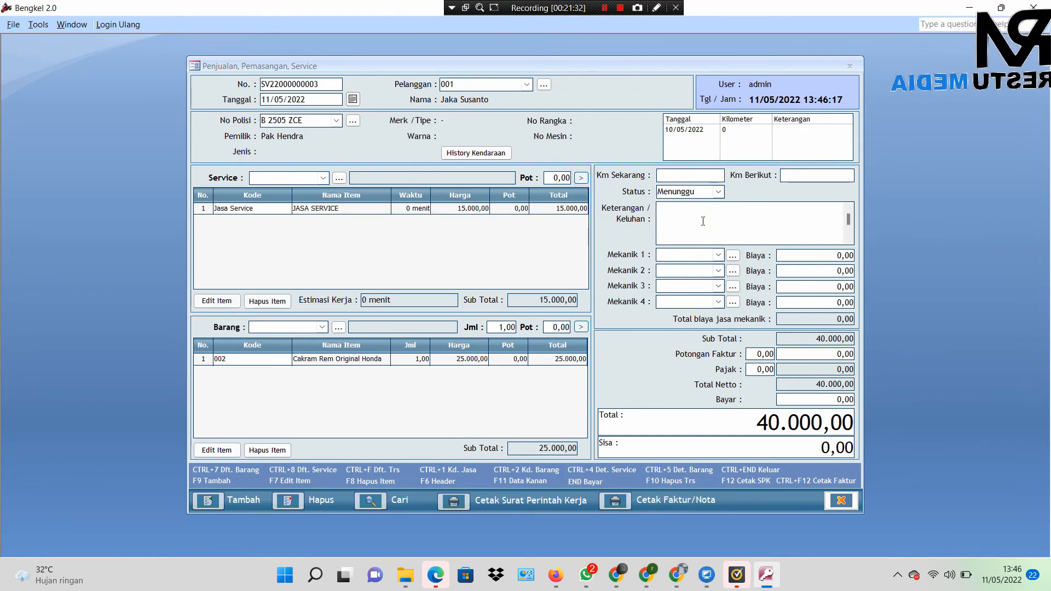
text(PErgant)
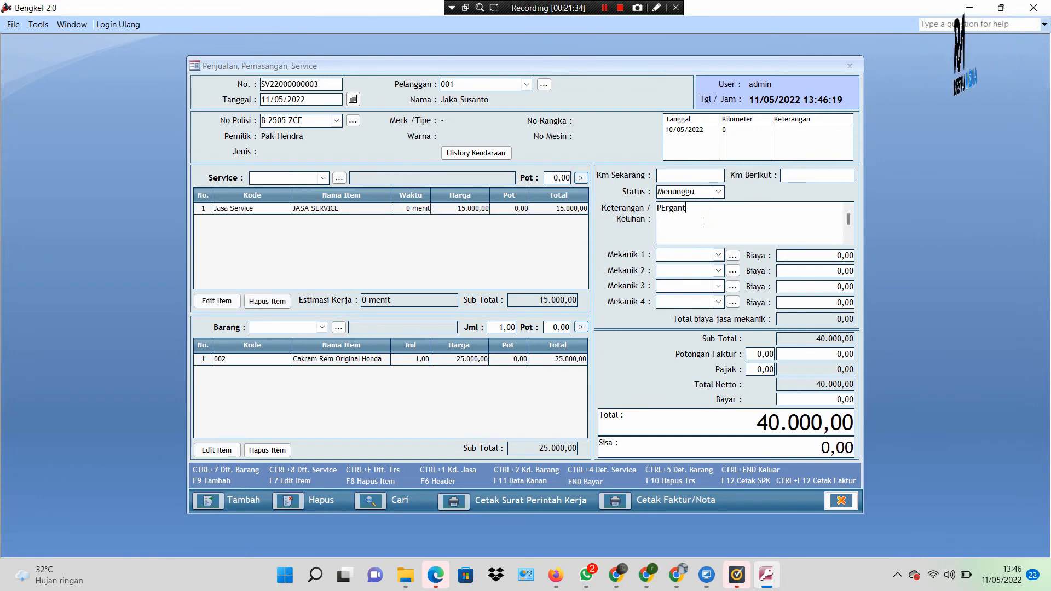
text(a)
key(BackSpace)
key(BackSpace)
key(BackSpace)
key(BackSpace)
text(erg)
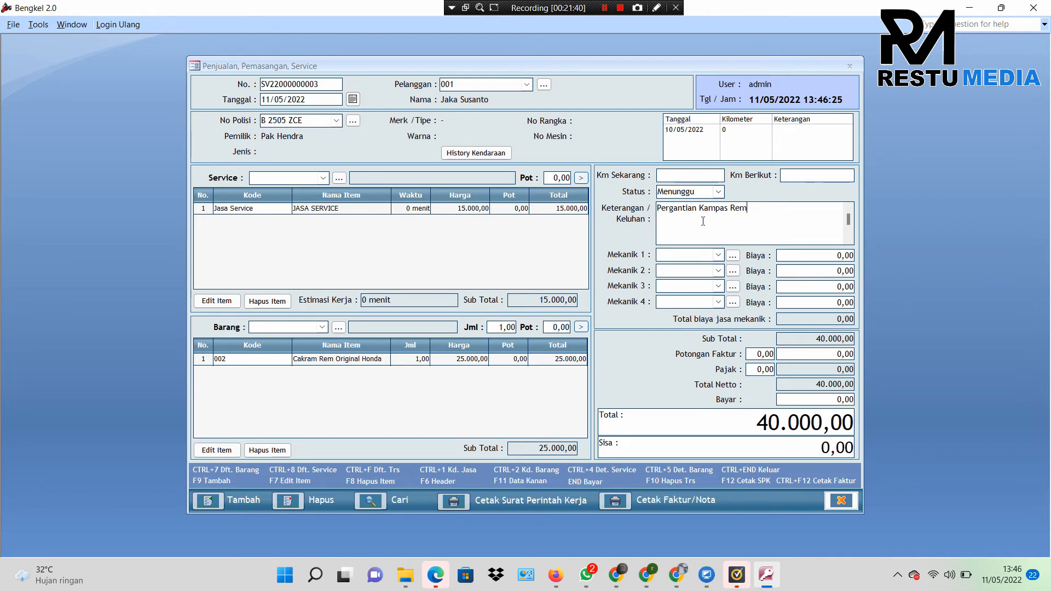
click(721, 257)
click(719, 270)
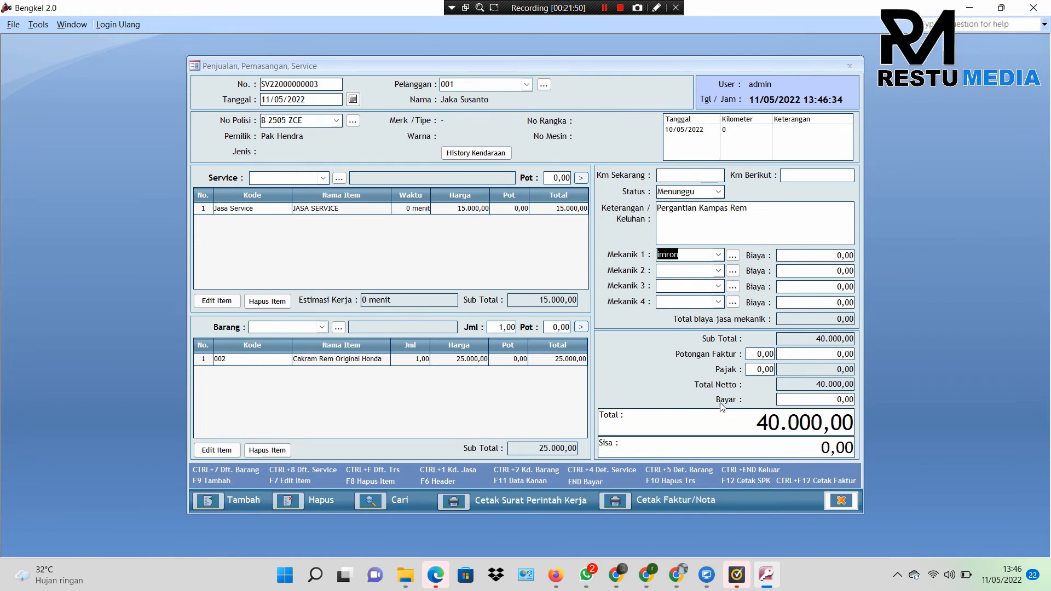
click(840, 502)
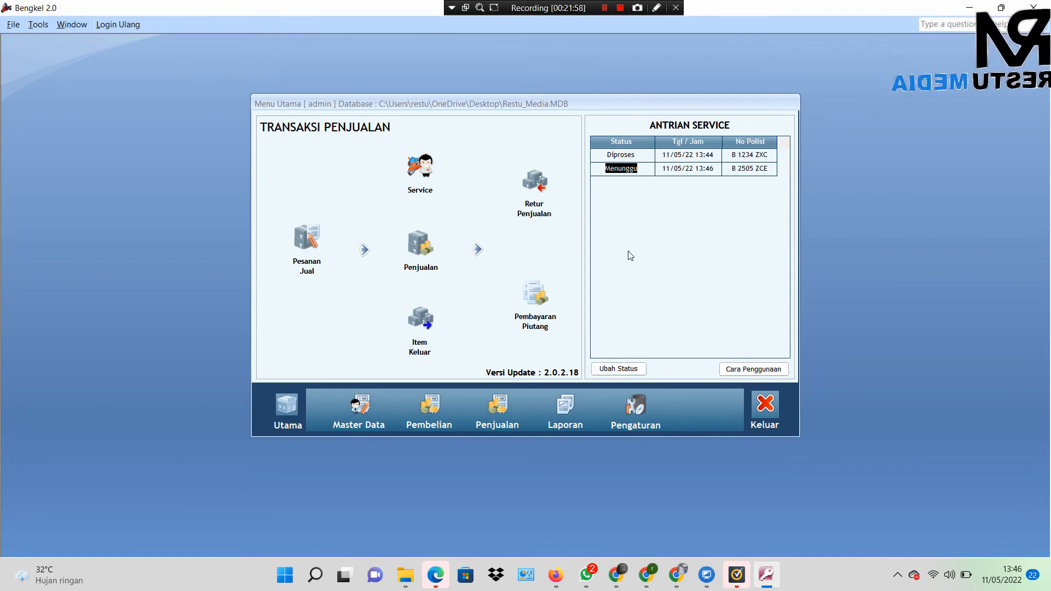
click(677, 156)
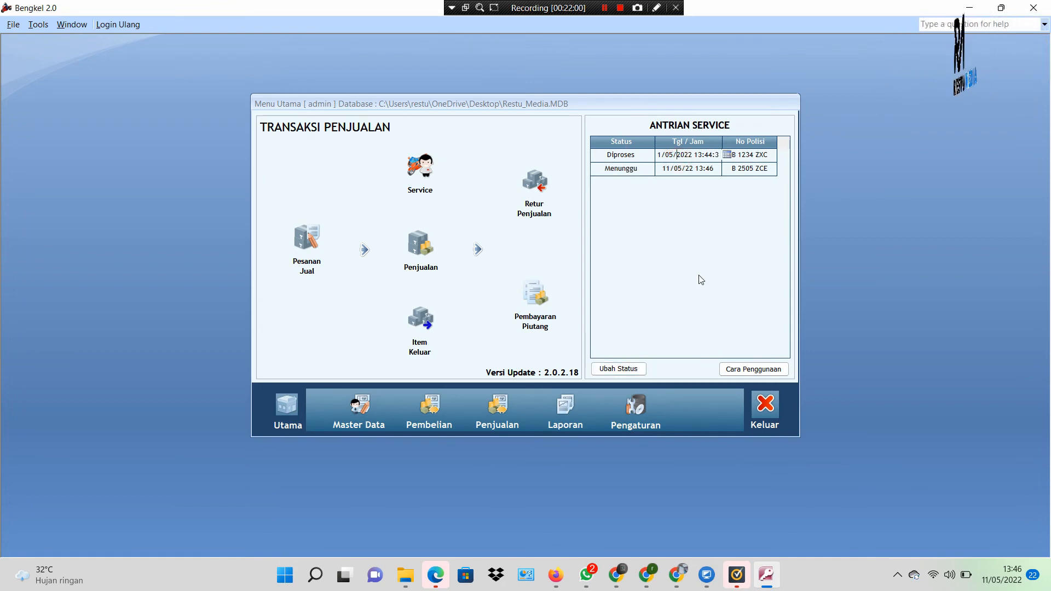
click(620, 367)
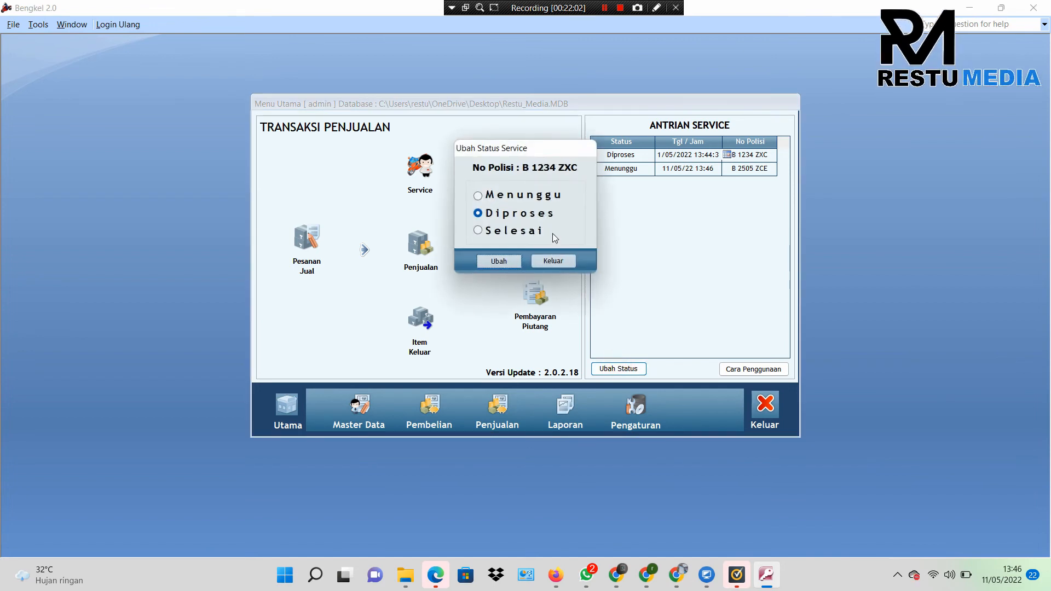
drag(515, 152, 416, 137)
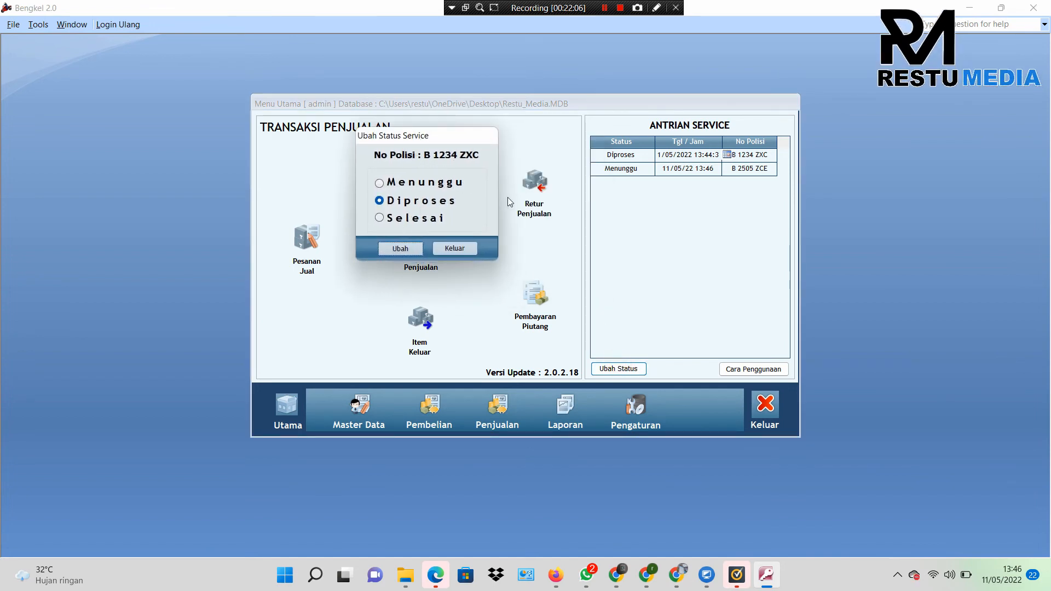
click(472, 249)
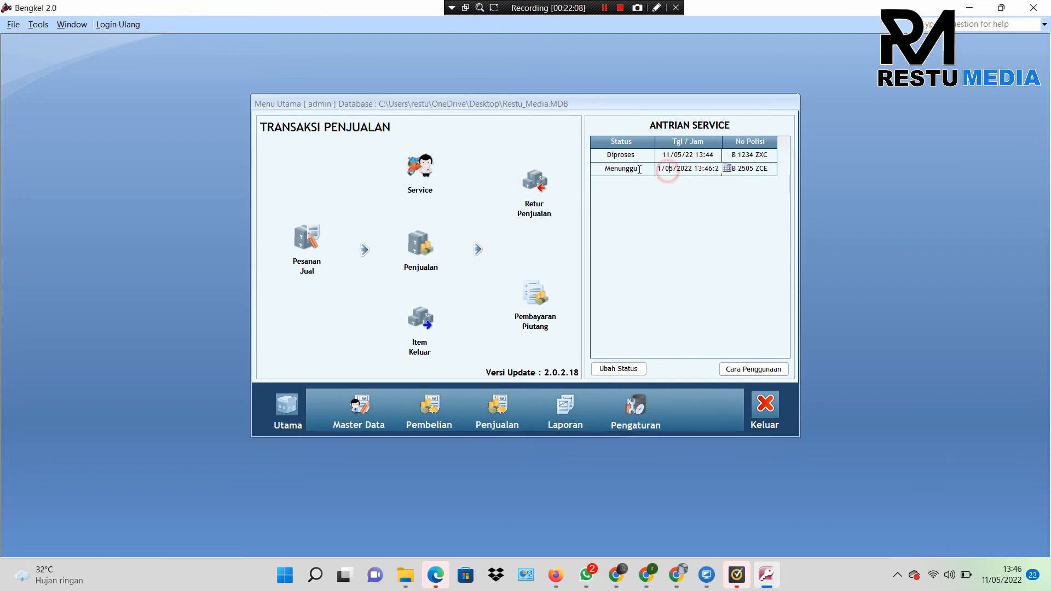
click(618, 368)
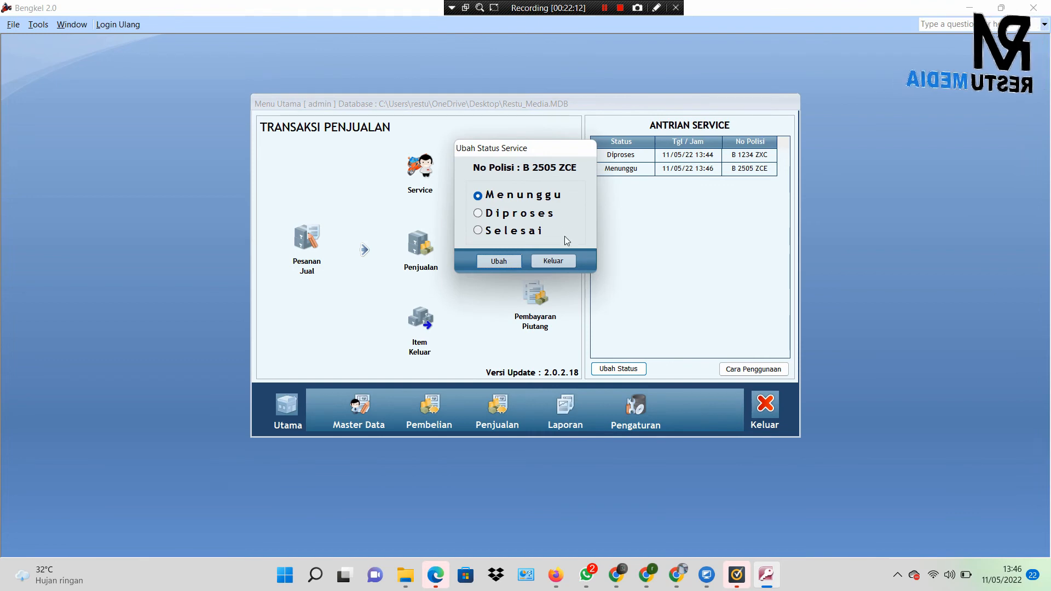
click(571, 264)
Step: Select the B 1234 ZXC queue entry and change its status to Selesai
click(638, 155)
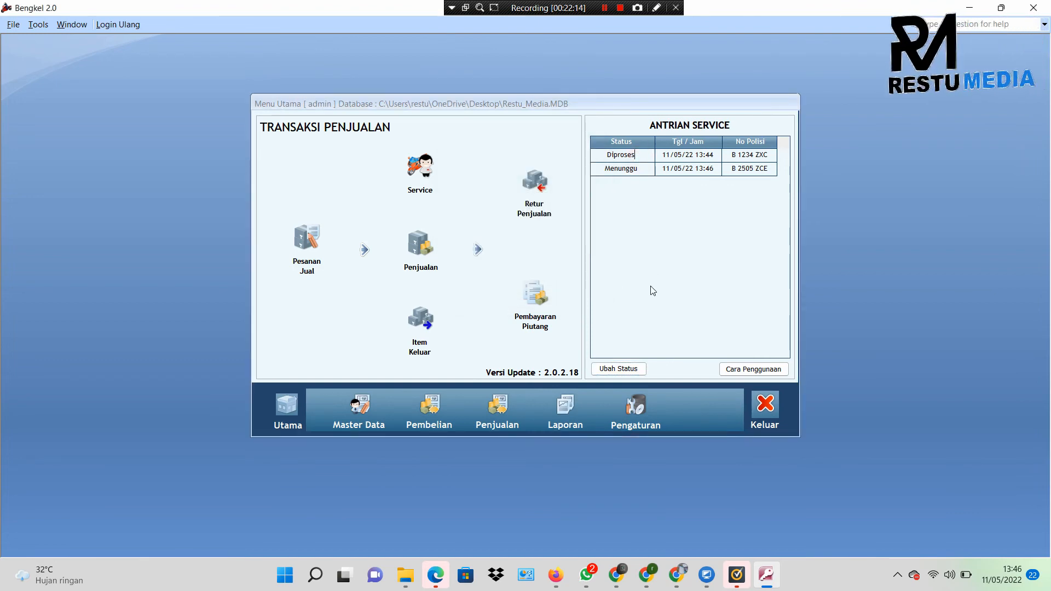
click(622, 168)
click(643, 155)
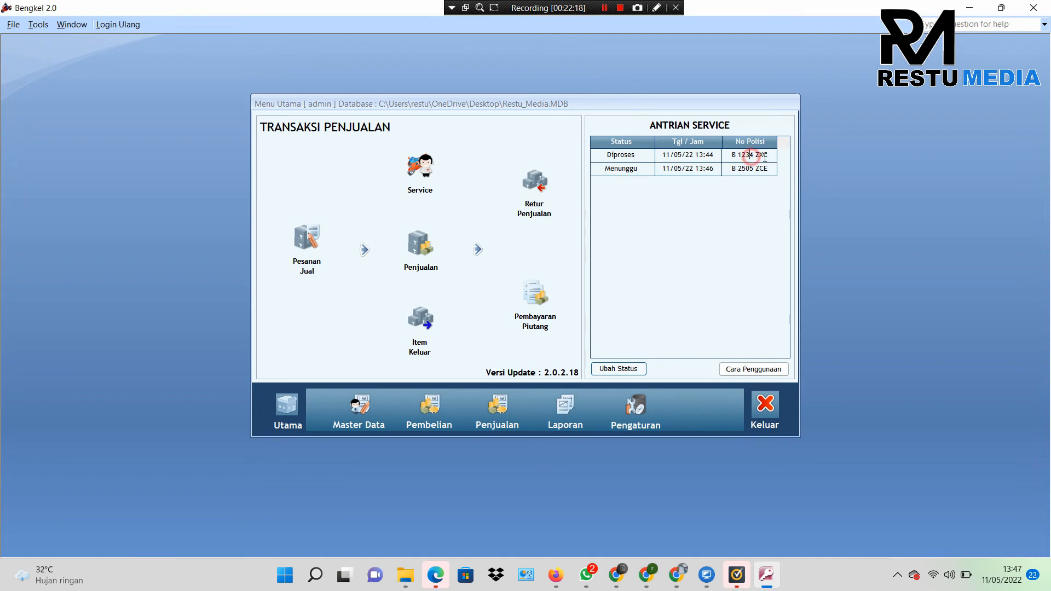
click(643, 369)
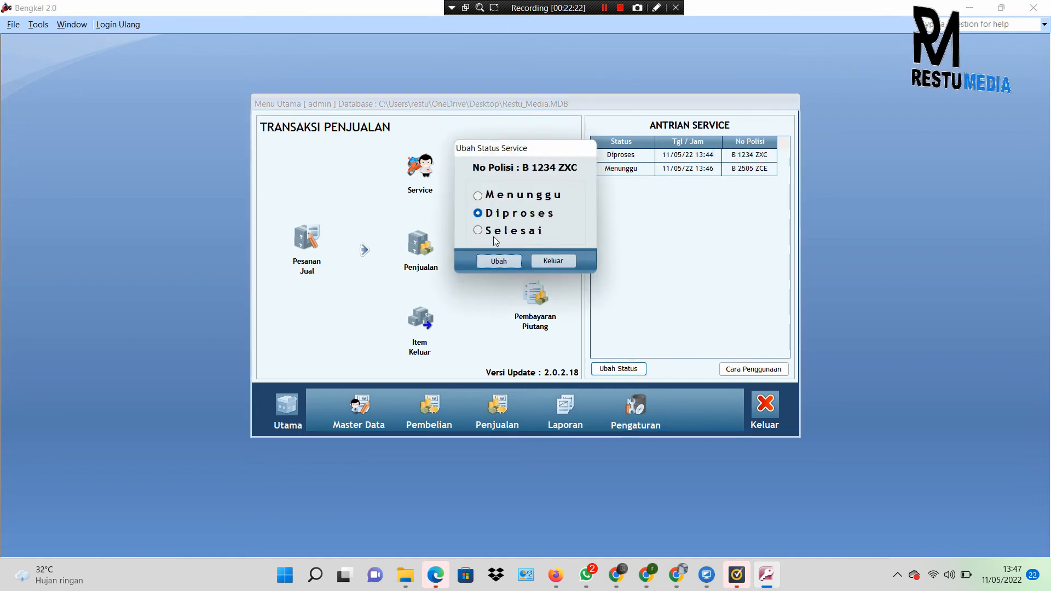
click(494, 234)
click(504, 262)
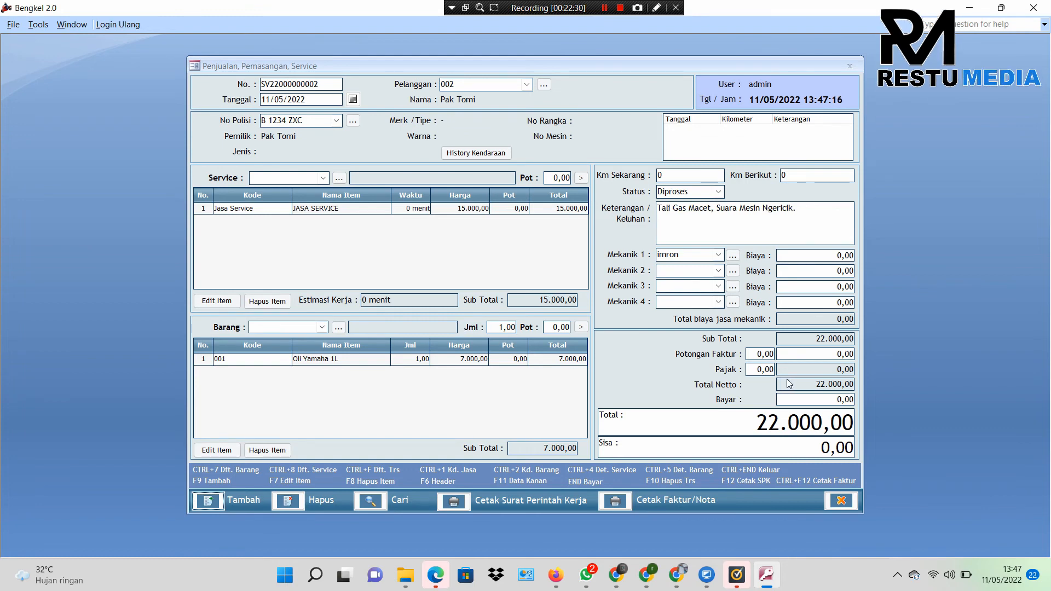
click(827, 396)
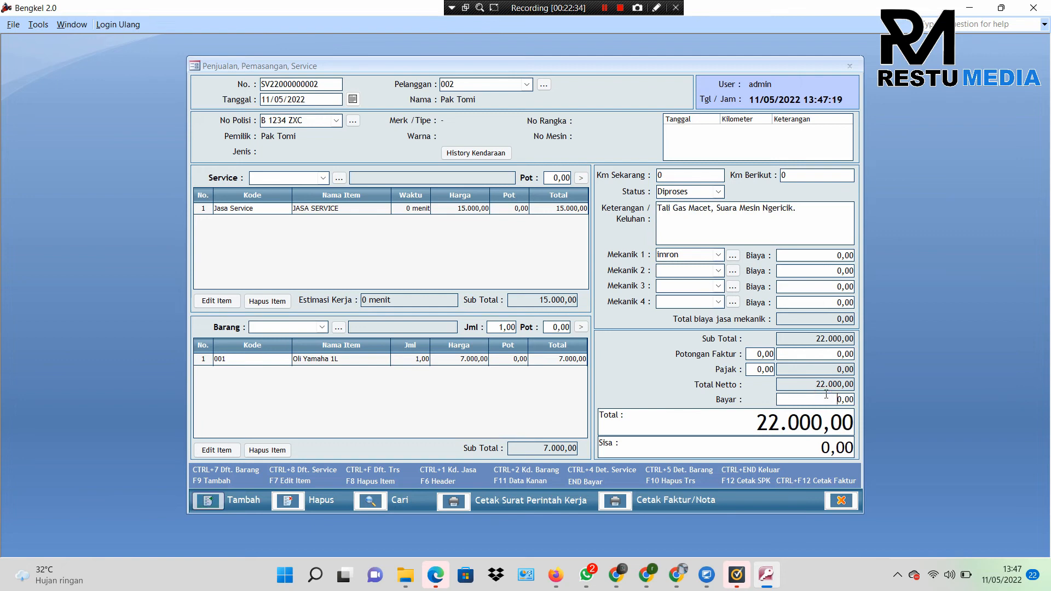
text(2500)
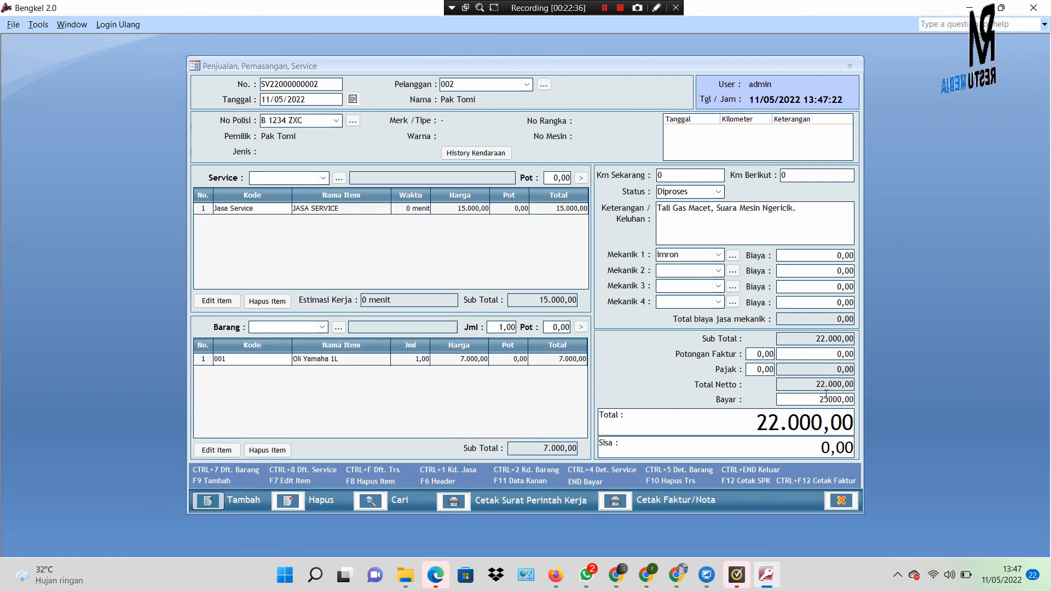
click(821, 354)
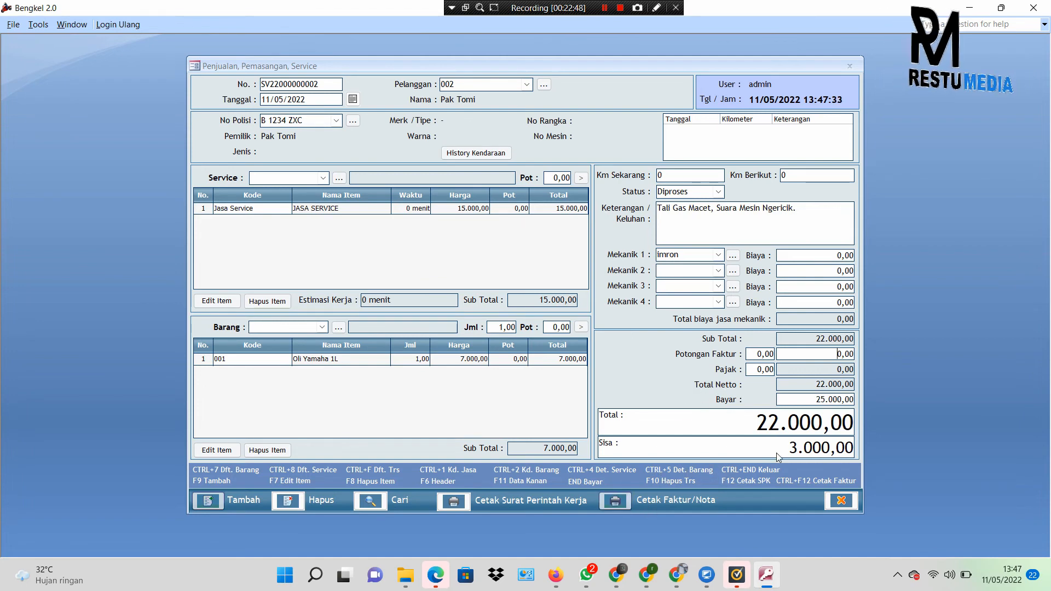
click(842, 499)
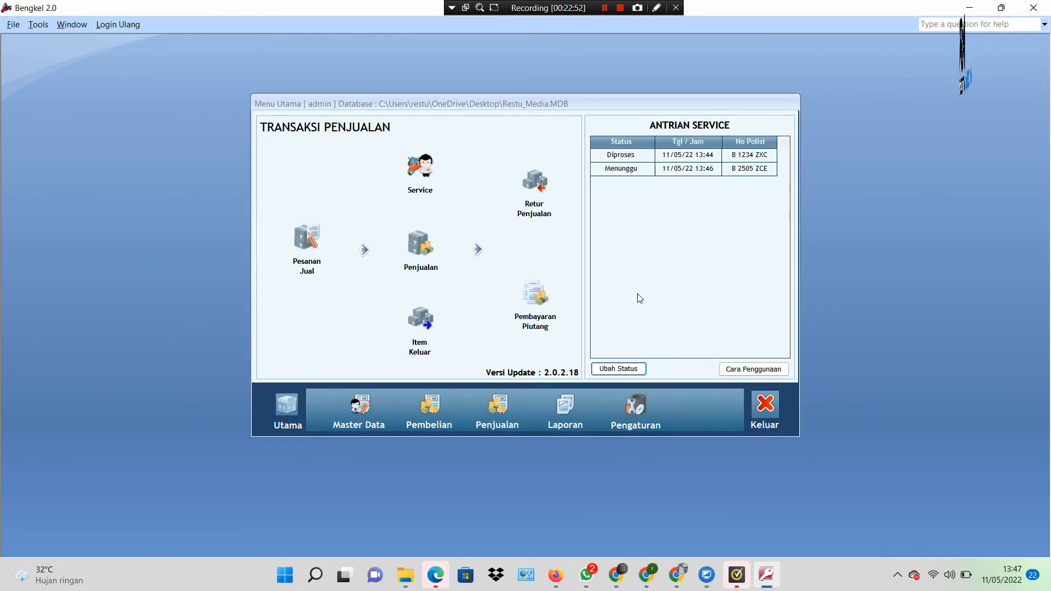
Step: Apply Selesai to B 1234 ZXC and set the service order's Status field to Selesai
click(636, 368)
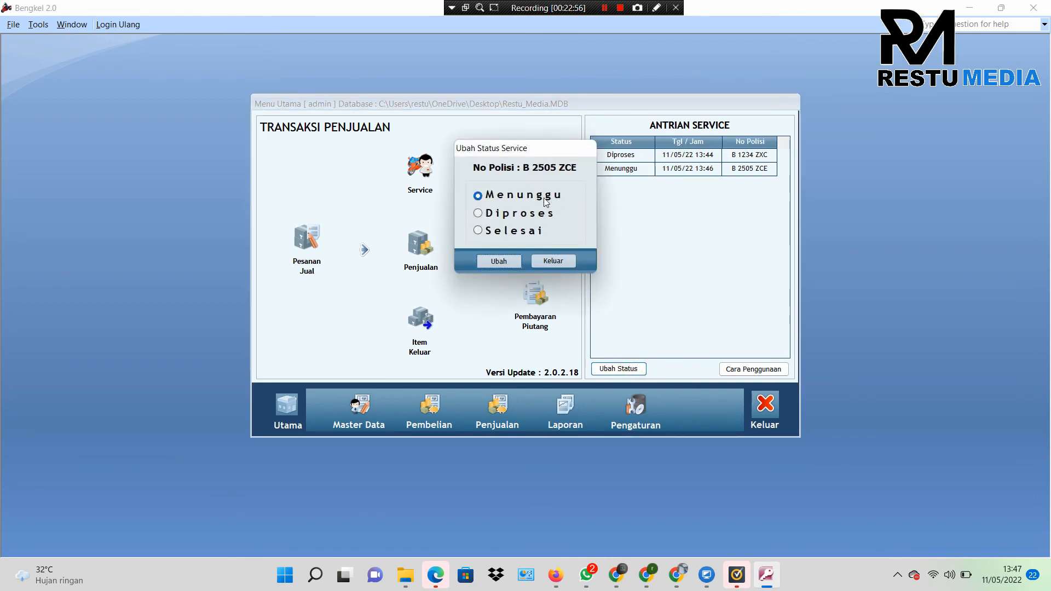
click(554, 261)
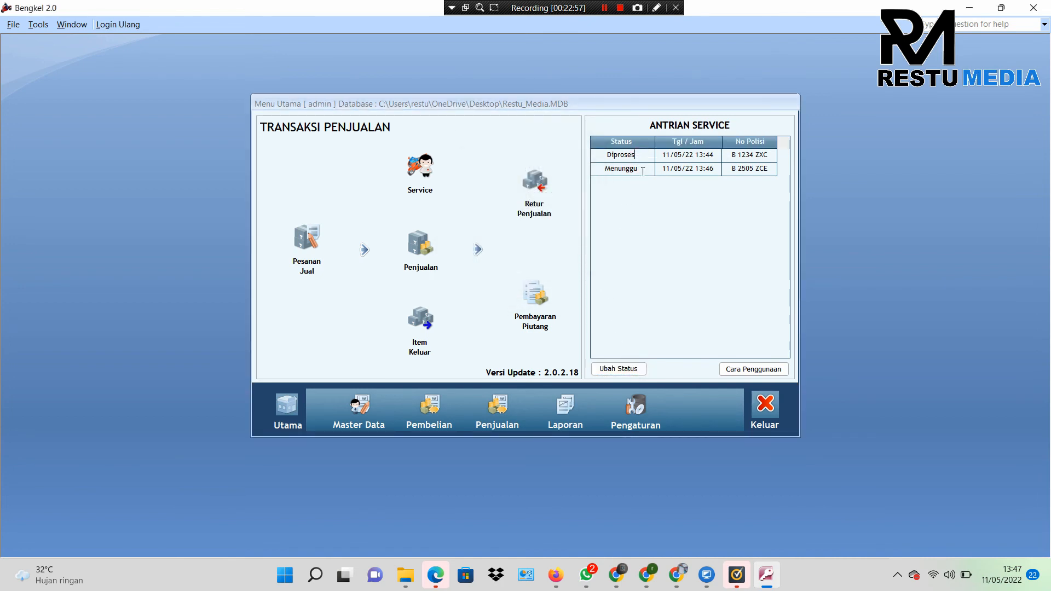
click(627, 371)
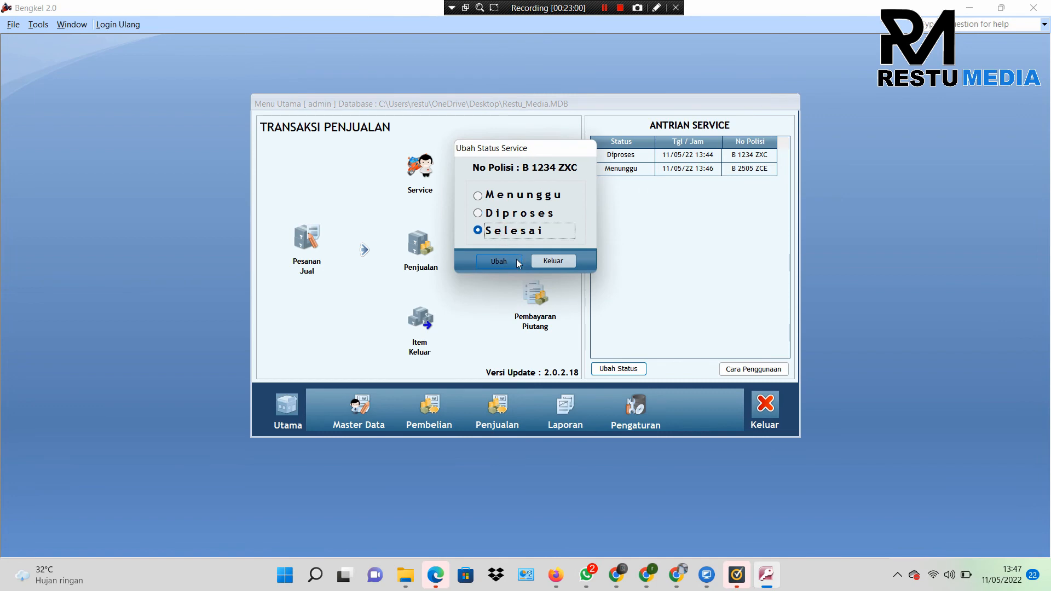
click(516, 262)
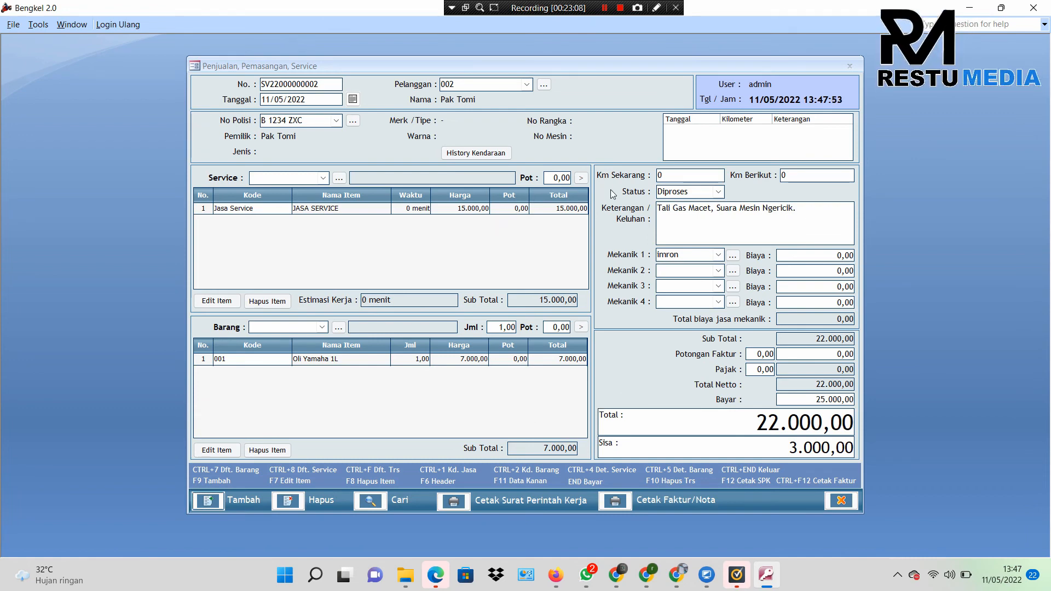
click(720, 192)
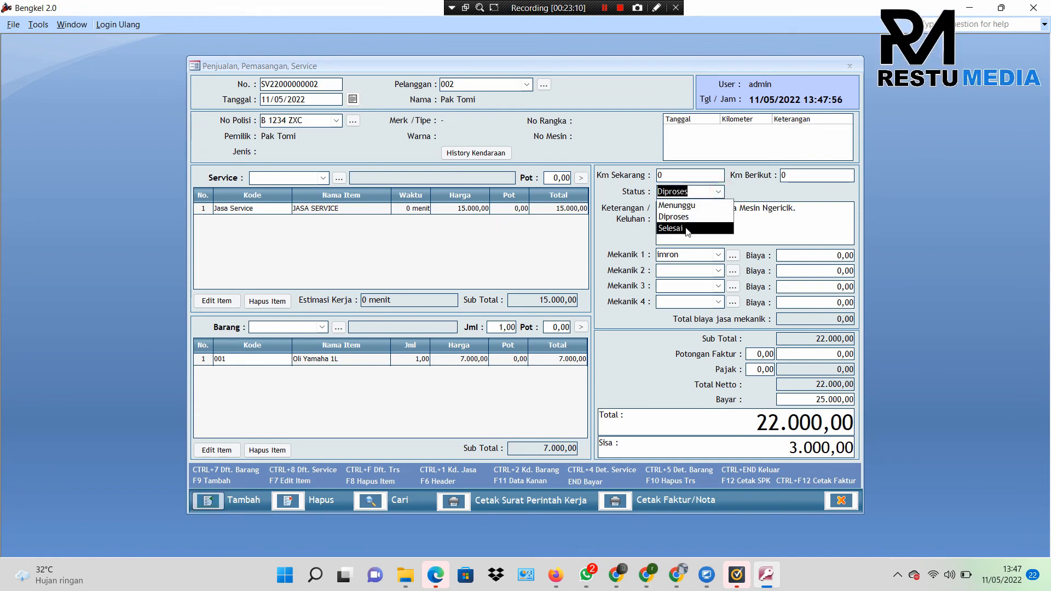
click(671, 230)
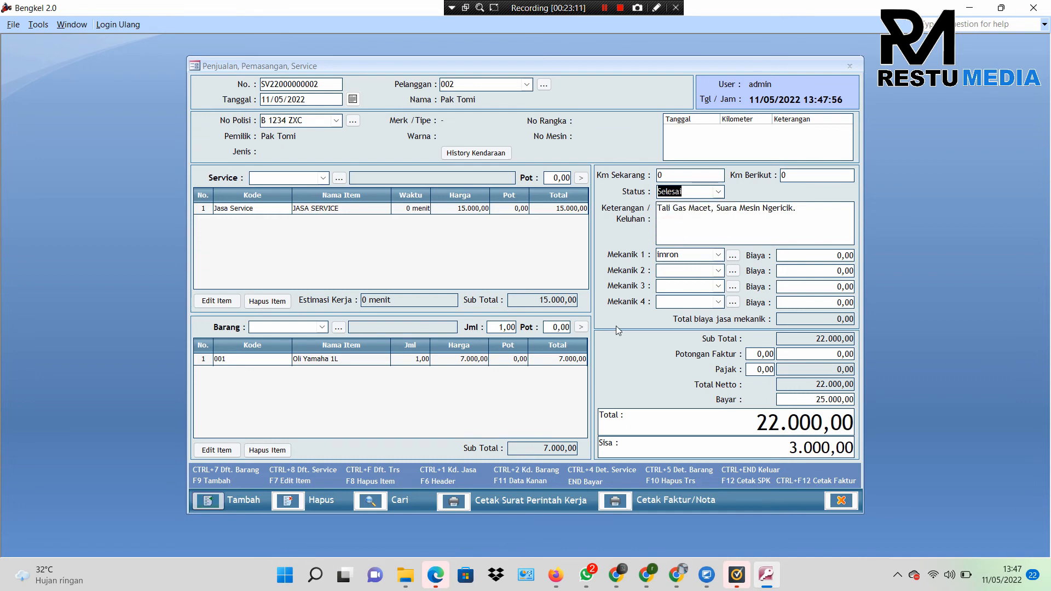
click(833, 499)
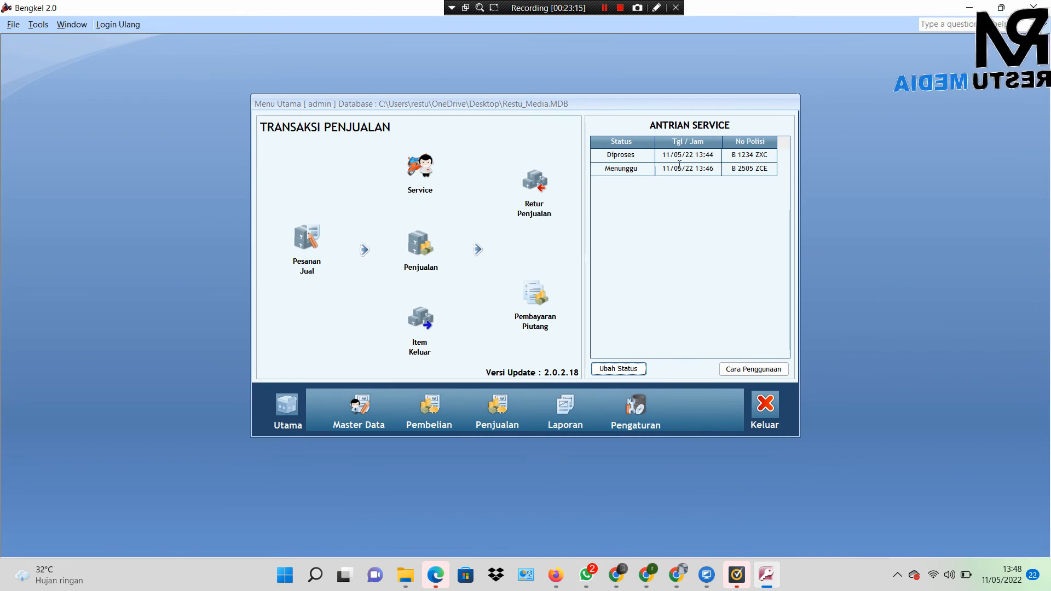
Step: Re-select B 1234 ZXC, confirm Selesai again, and close the reopened service order
click(630, 157)
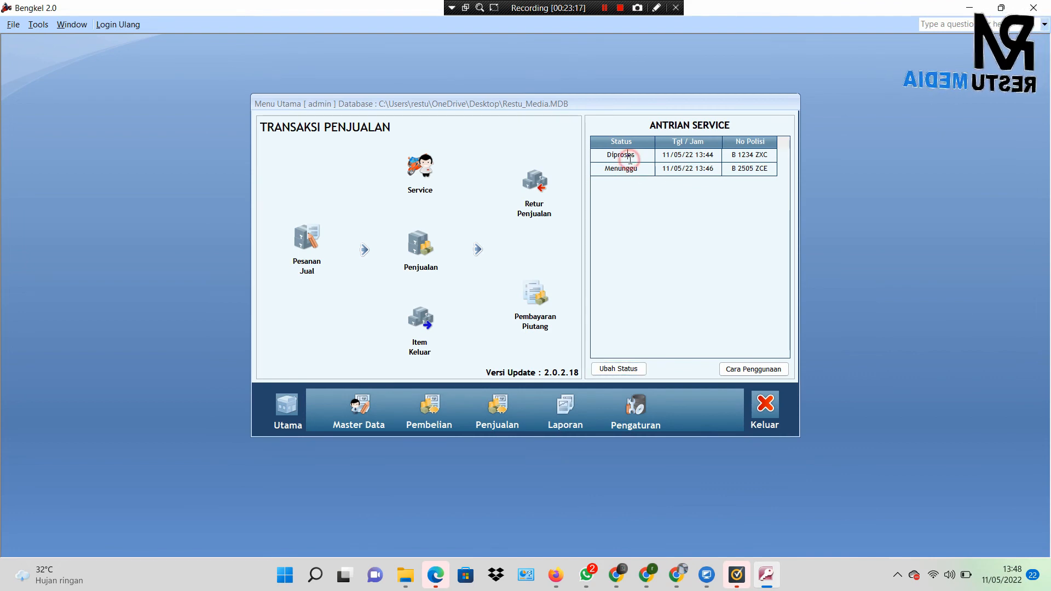
click(626, 368)
click(515, 230)
click(499, 261)
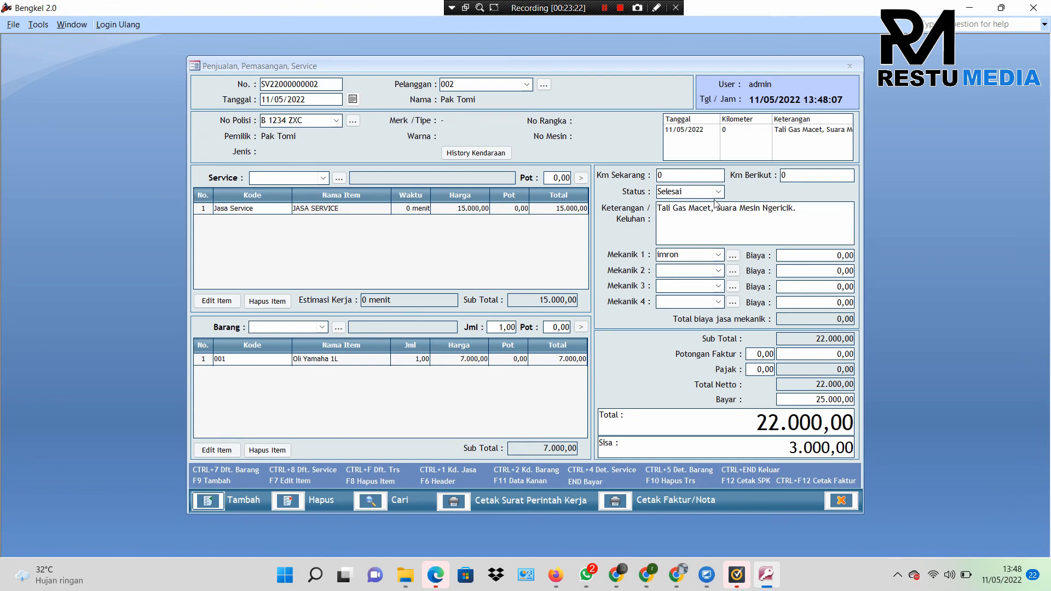
click(829, 506)
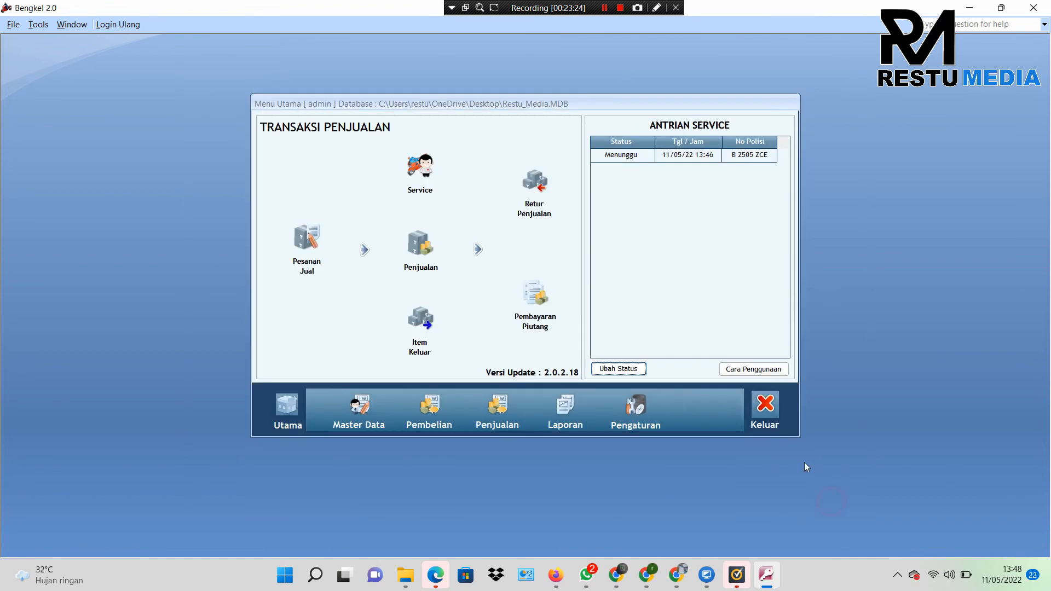
Step: Move B 2505 ZCE to Diproses, then to Selesai, opening its service order
click(629, 155)
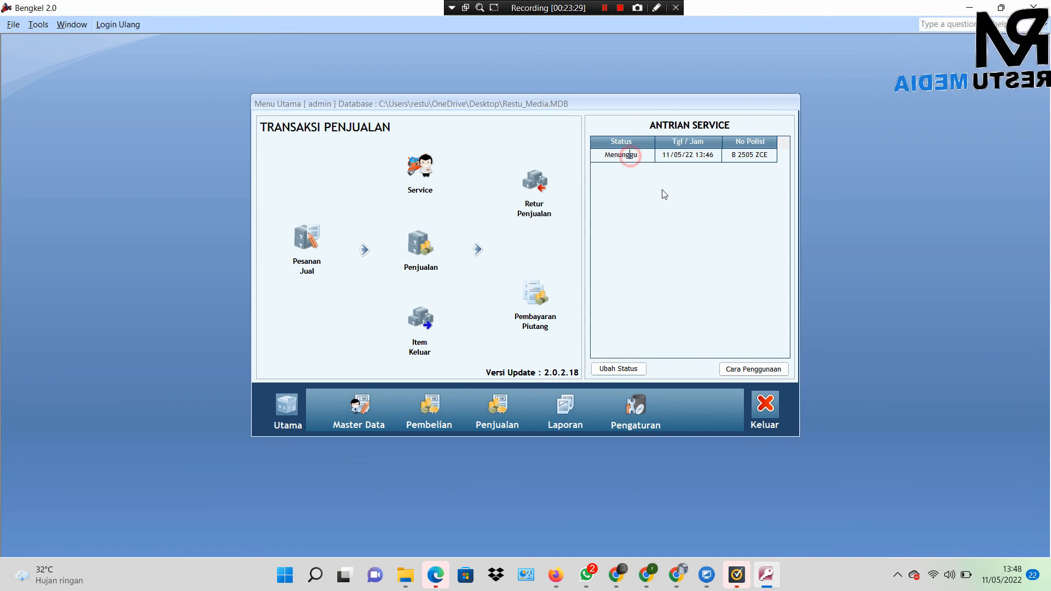
click(611, 370)
click(527, 219)
click(520, 262)
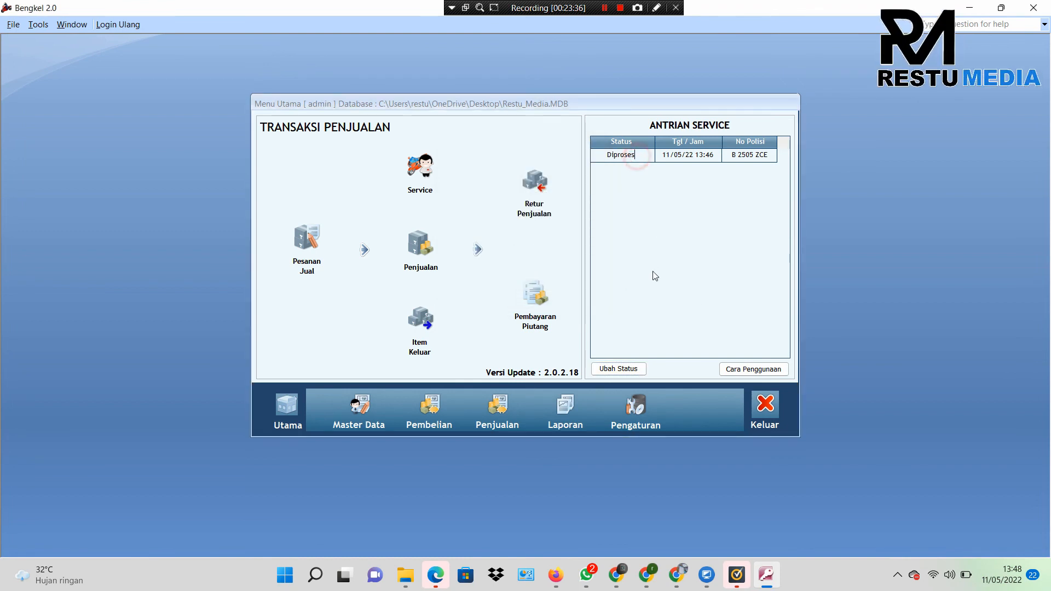
click(634, 365)
click(477, 229)
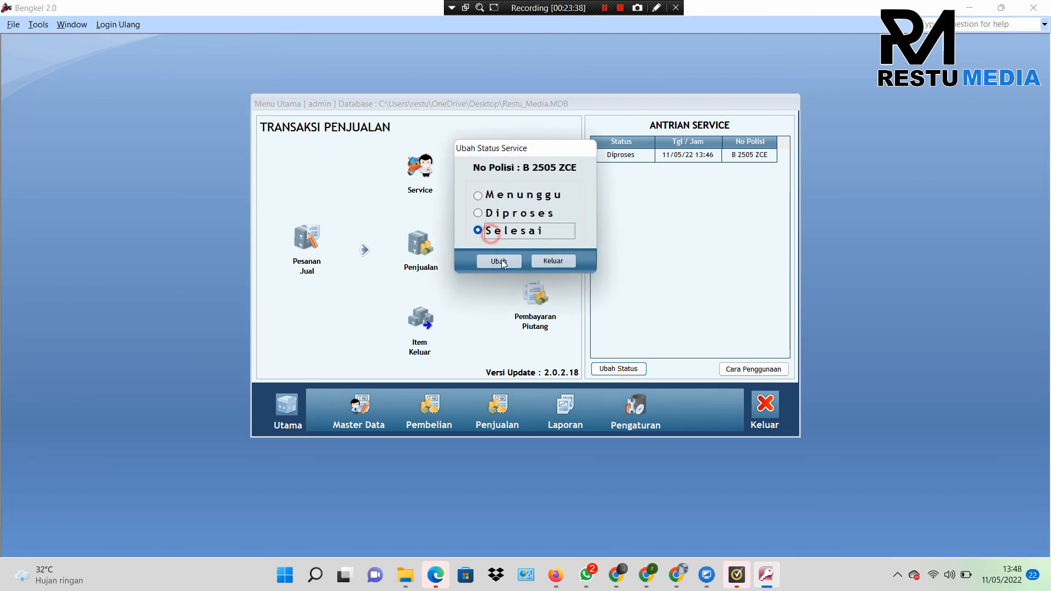
click(503, 262)
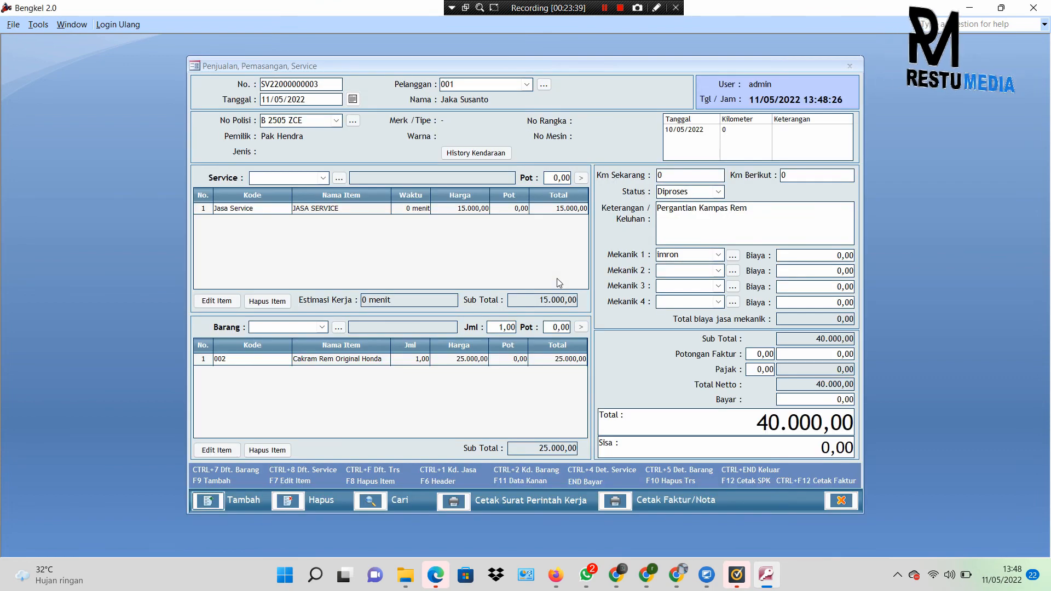
Step: Record a 40.000 payment, set the order status to Selesai, and finalise it from the queue
click(803, 399)
text(4)
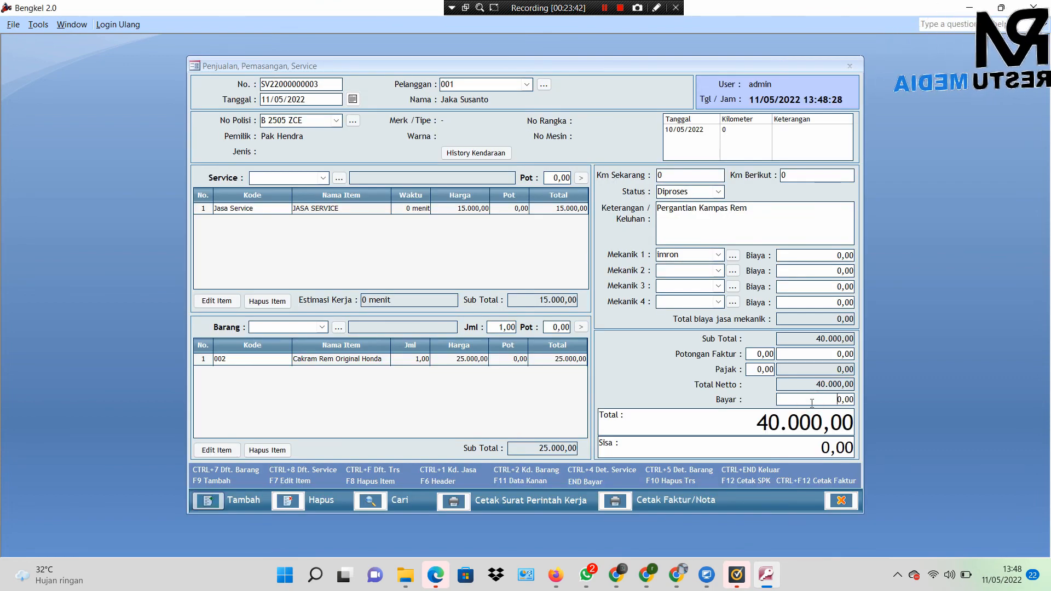
text(000)
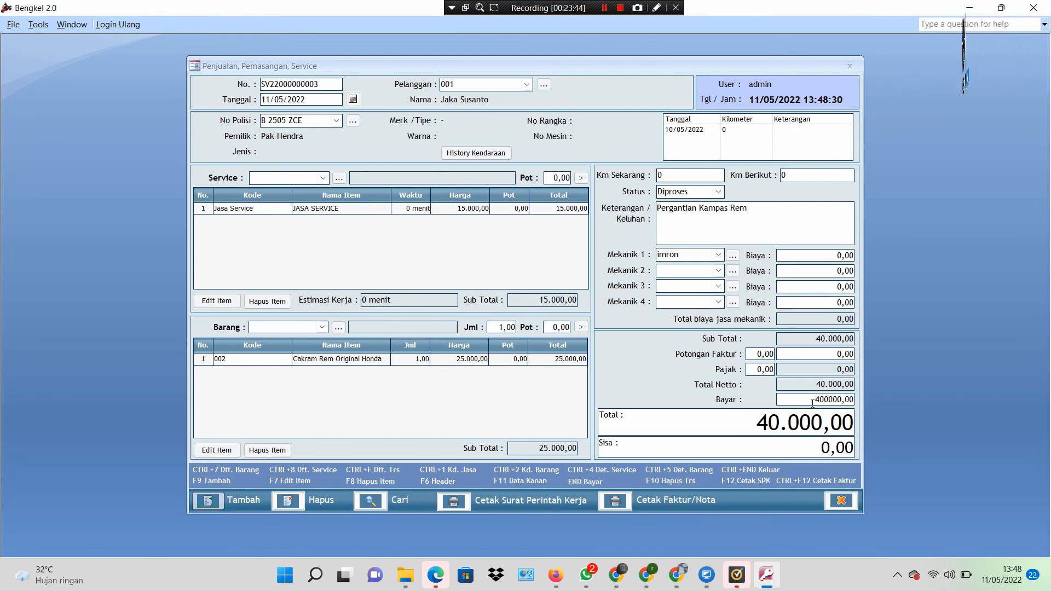
click(825, 353)
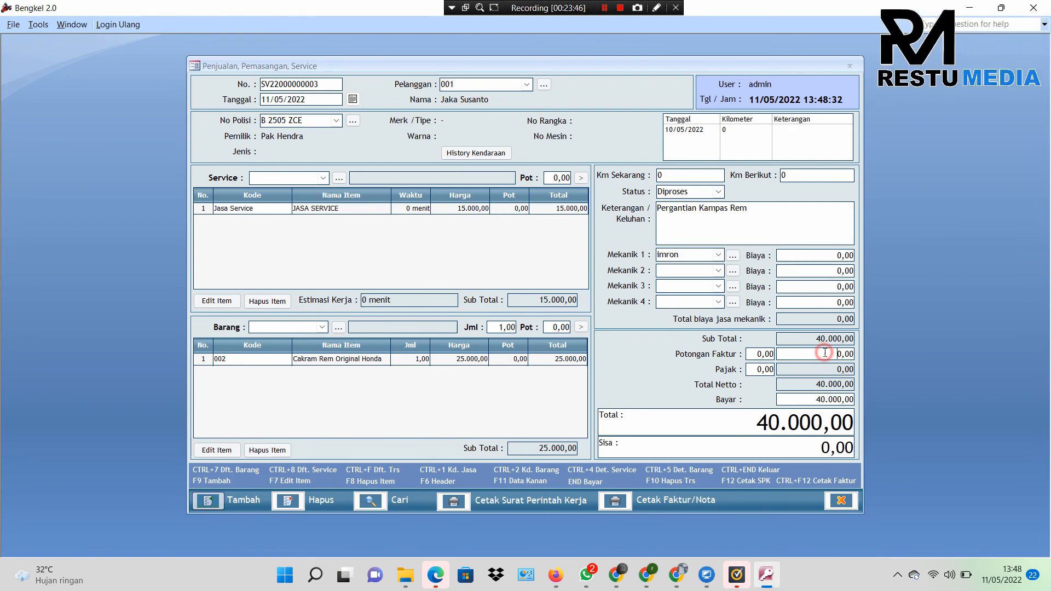
click(718, 192)
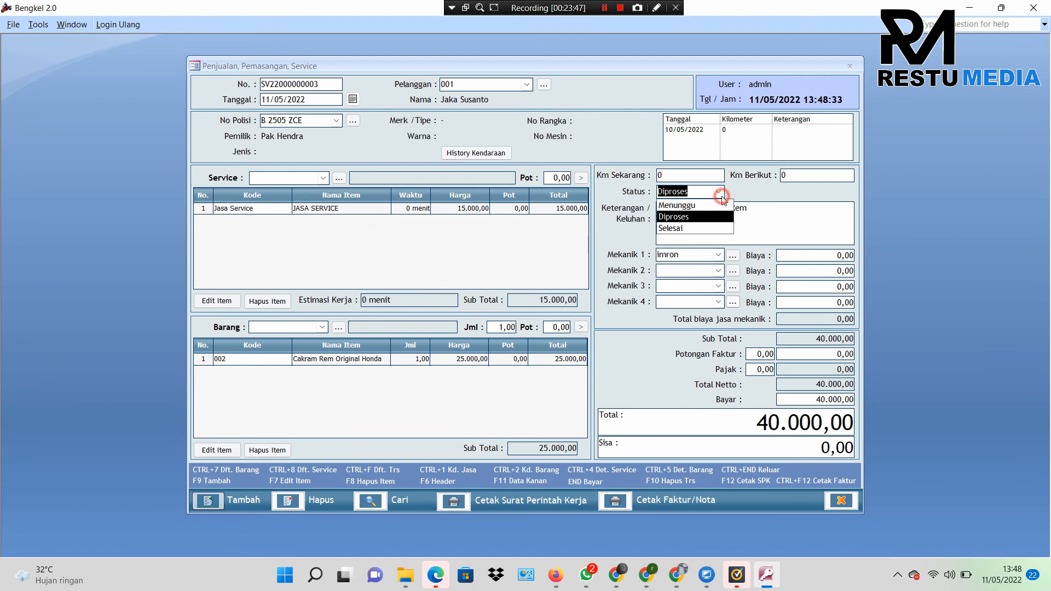
click(677, 229)
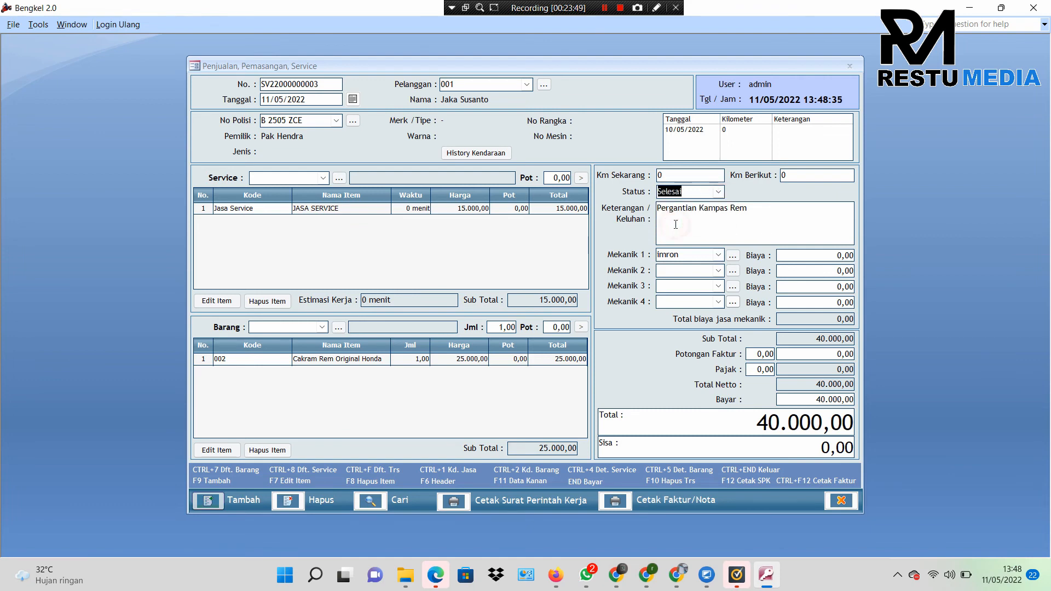
click(840, 502)
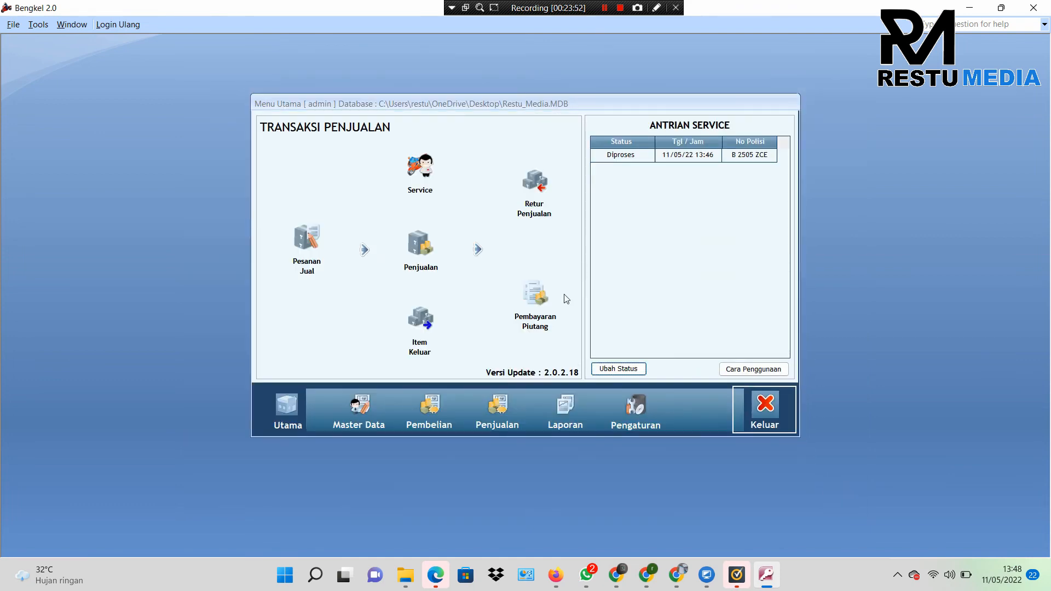
click(627, 156)
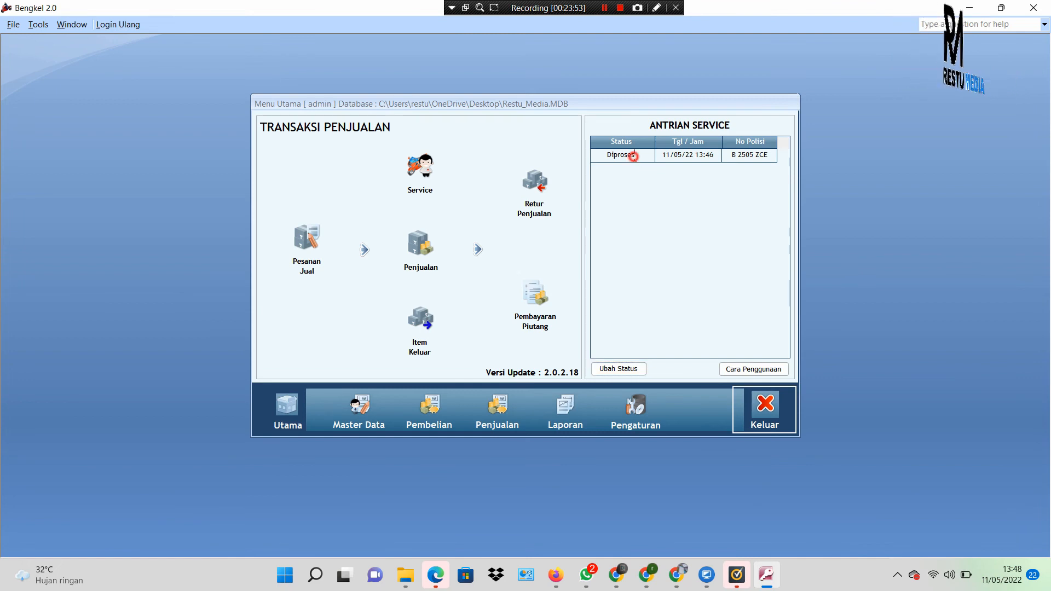
click(627, 373)
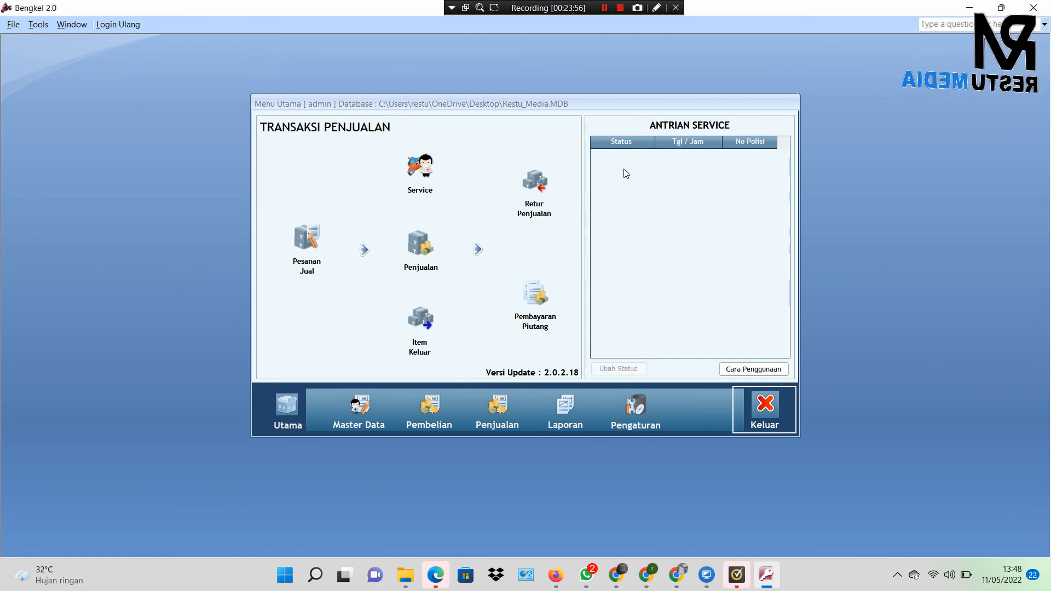
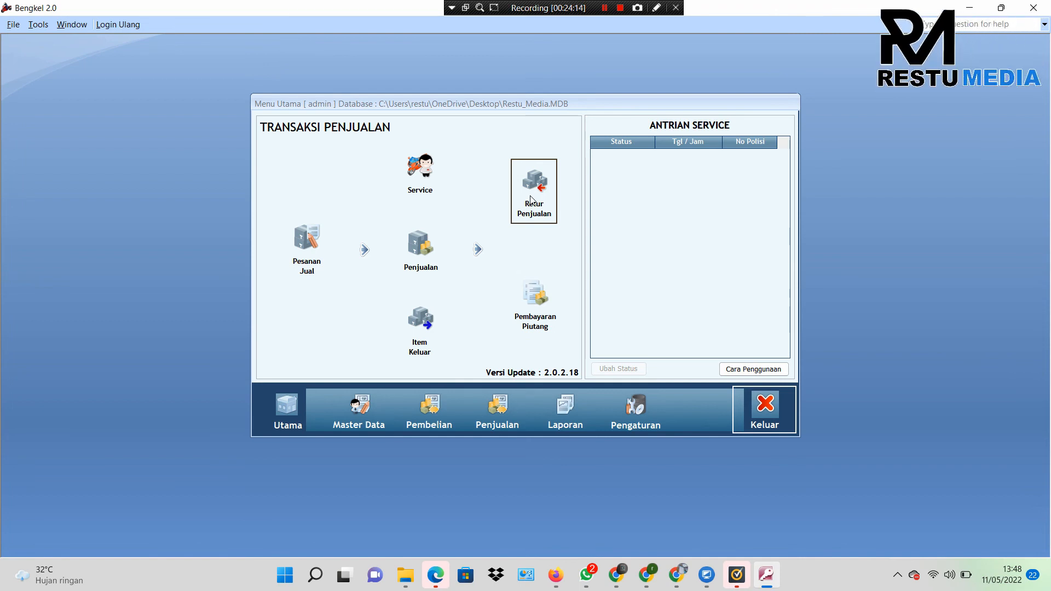
click(529, 197)
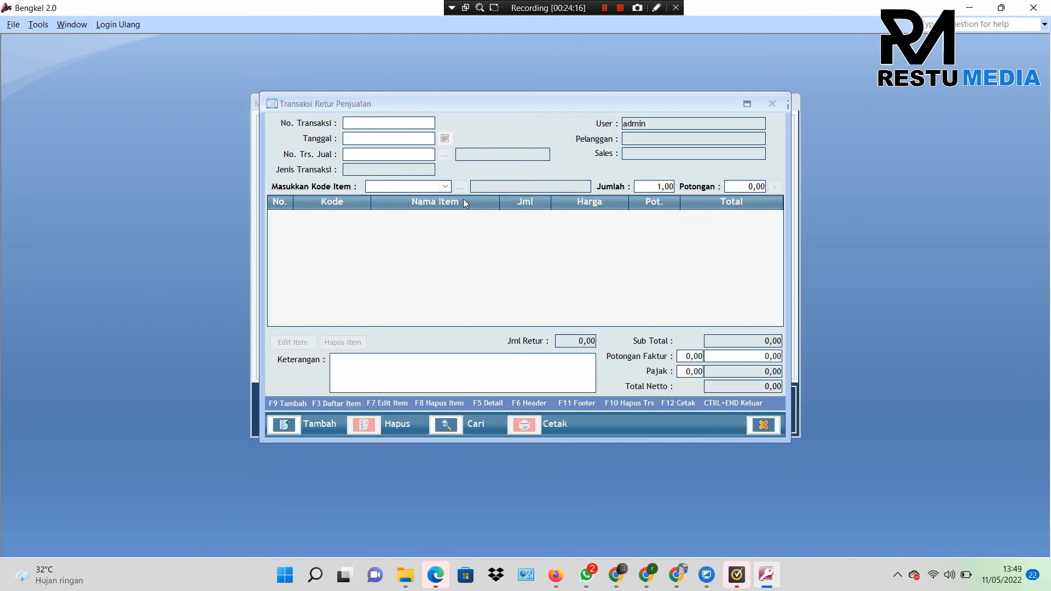
click(287, 425)
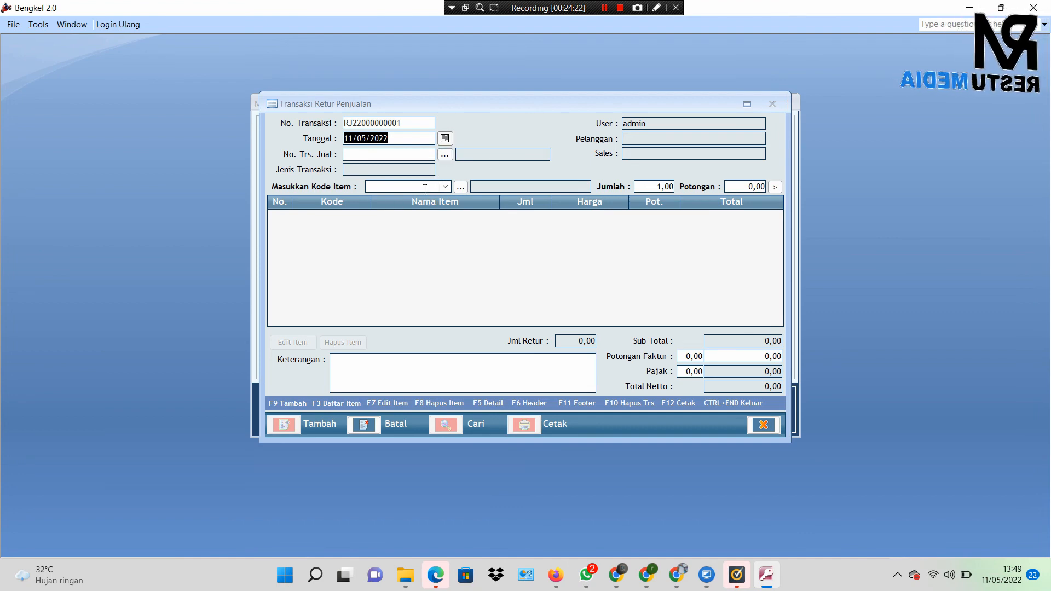
click(443, 155)
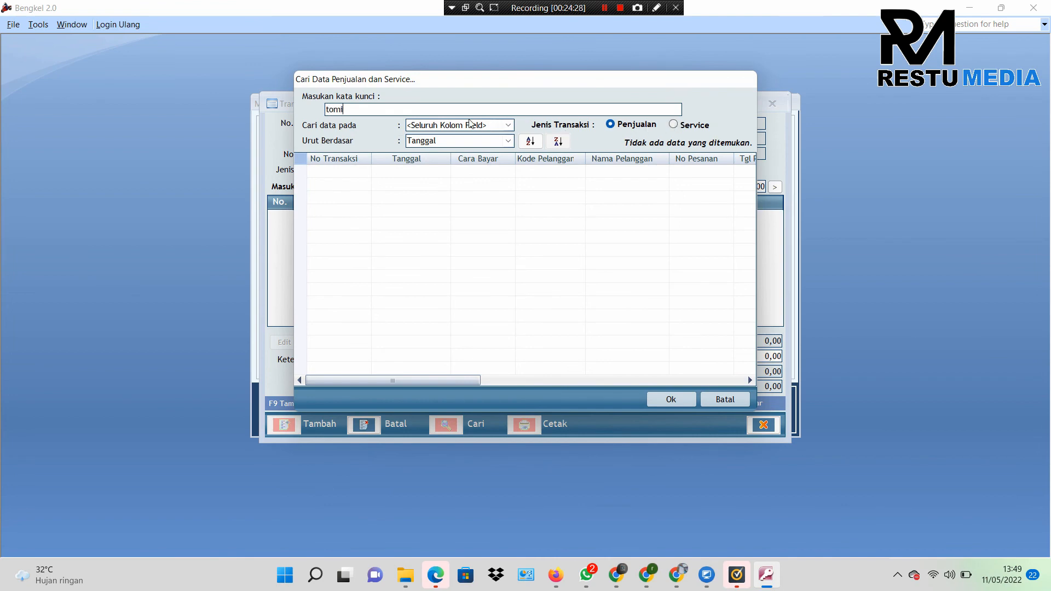
key(Return)
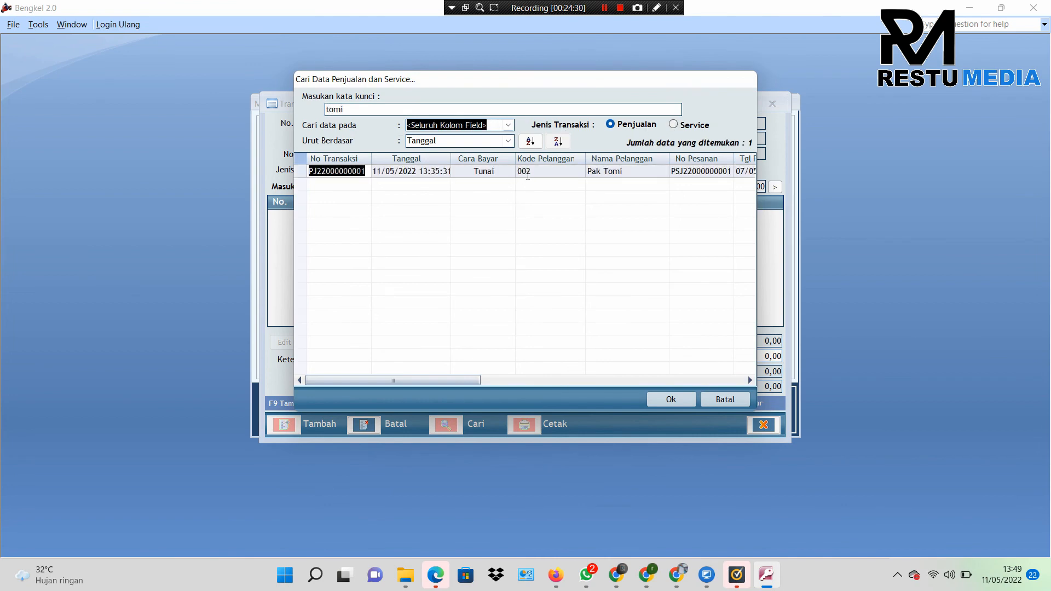
double_click(531, 172)
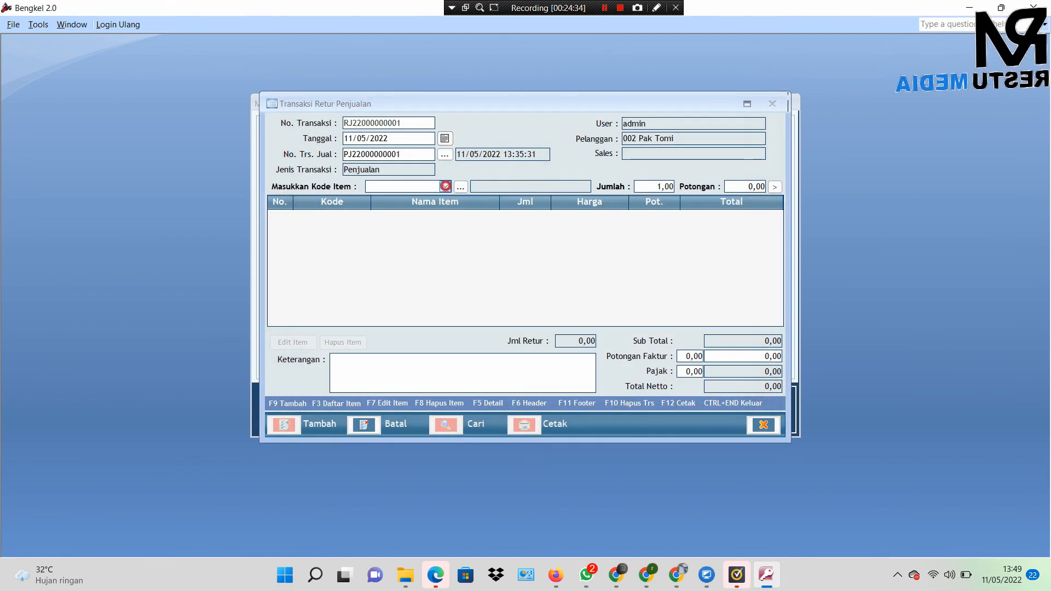
Step: Add one BATTERY AKI YTZ6-V (31500KZR601) at 295.000 as a return line and save the return
click(446, 187)
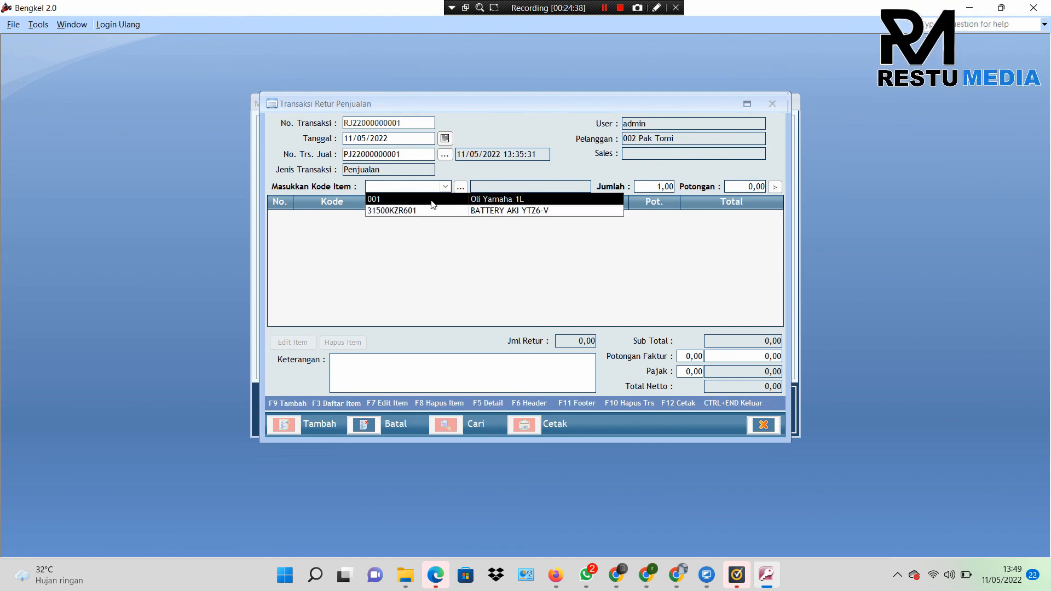
click(436, 211)
click(470, 288)
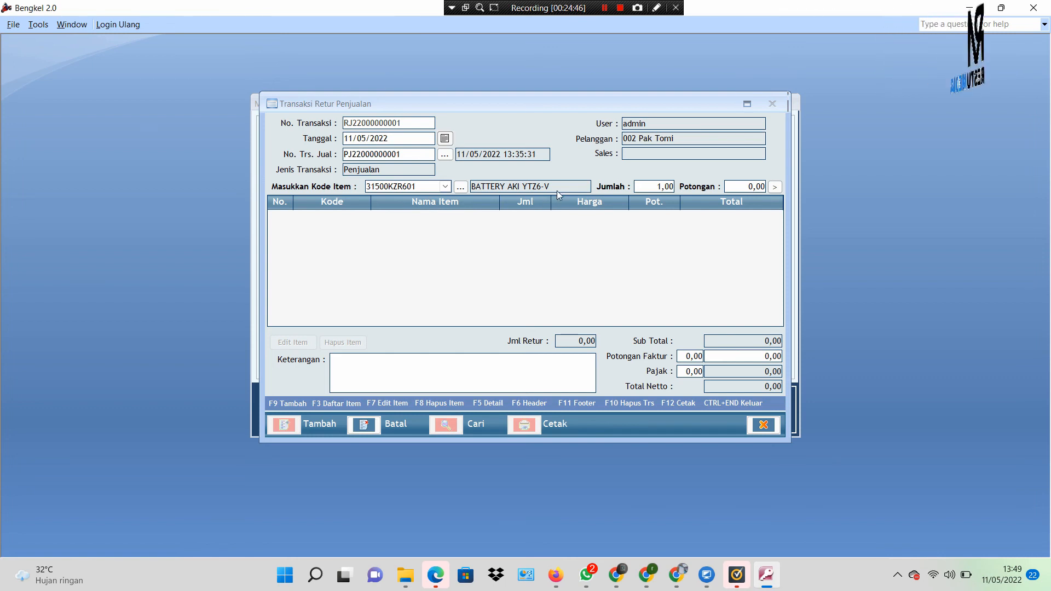
click(774, 186)
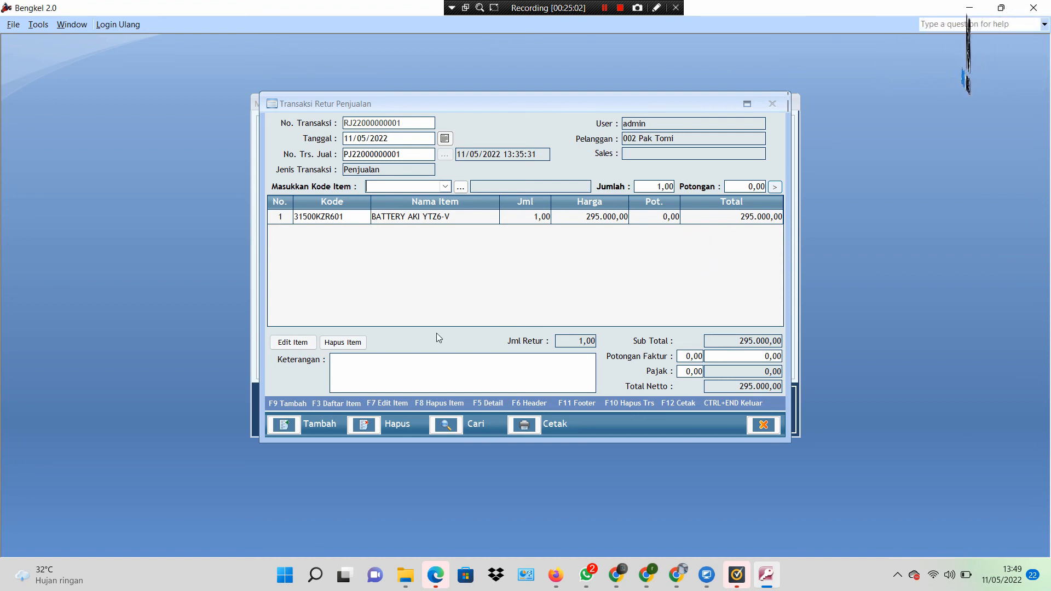
click(764, 426)
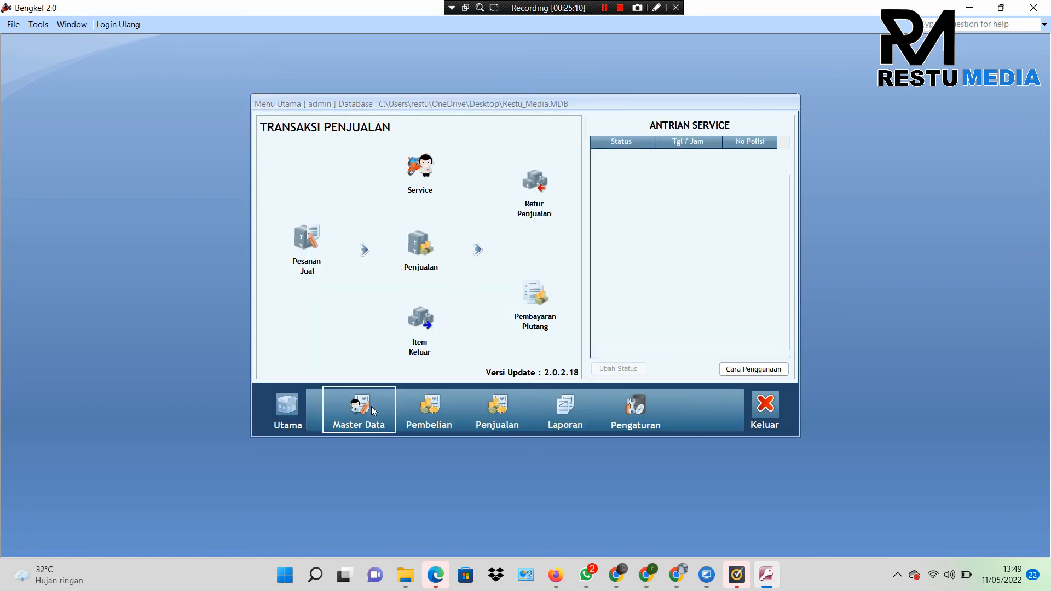
Step: Open the BATTERY AKI YTZ6-V stock card from the Master Data item list
click(371, 406)
click(338, 188)
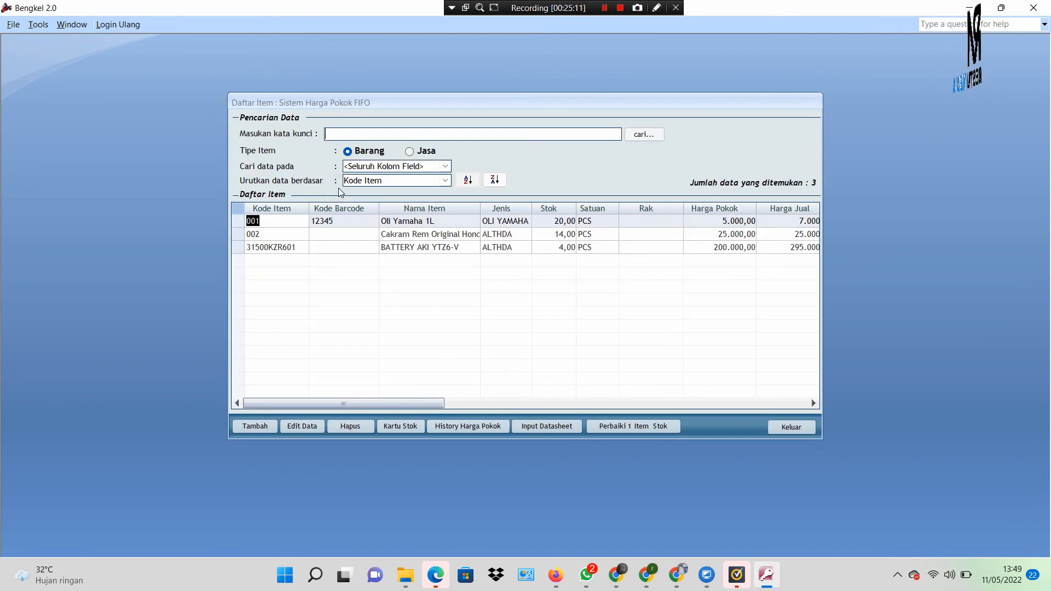
click(467, 248)
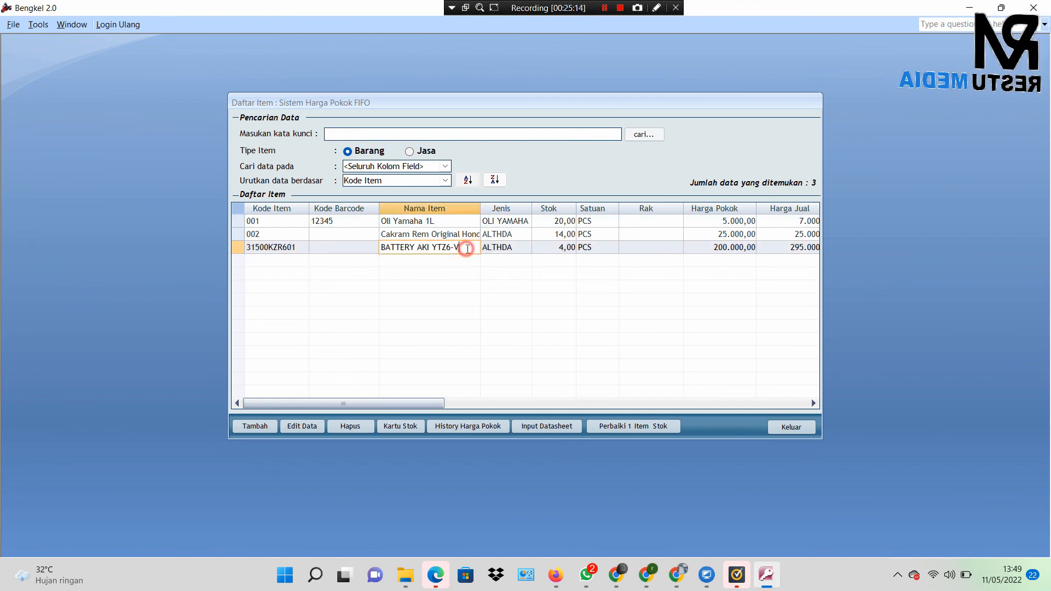
click(400, 426)
Step: Check the returned quantity and balances on the stock card, then close it and confirm stock 4,00
drag(477, 359, 508, 362)
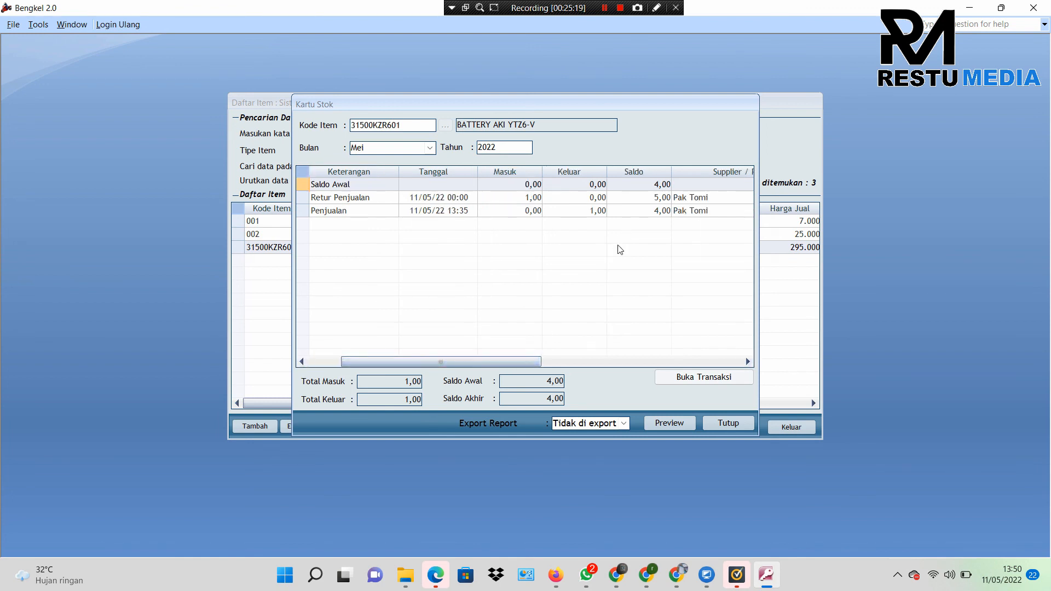
drag(509, 362, 396, 357)
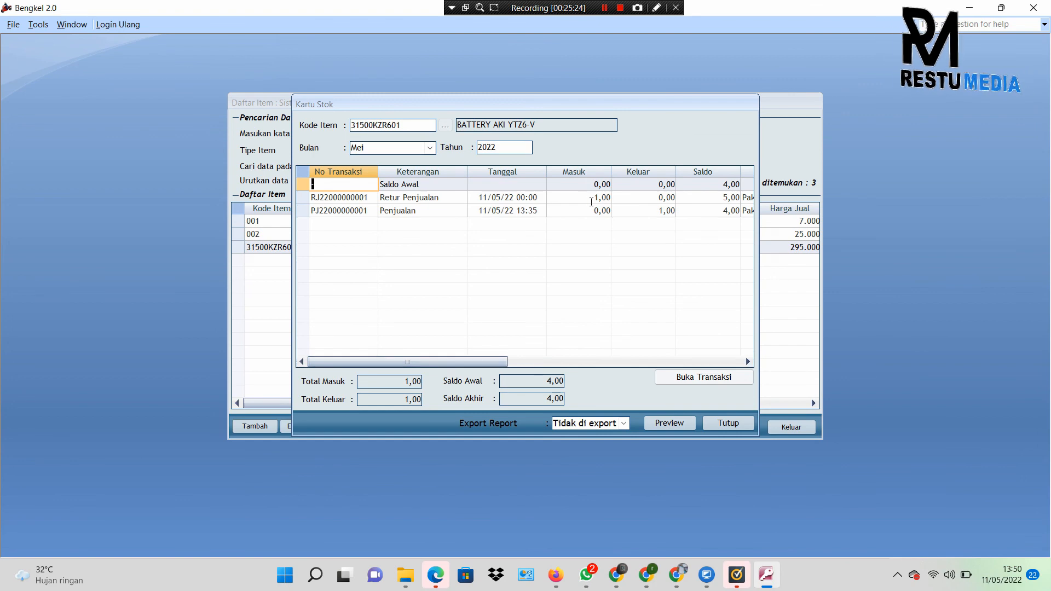
click(591, 200)
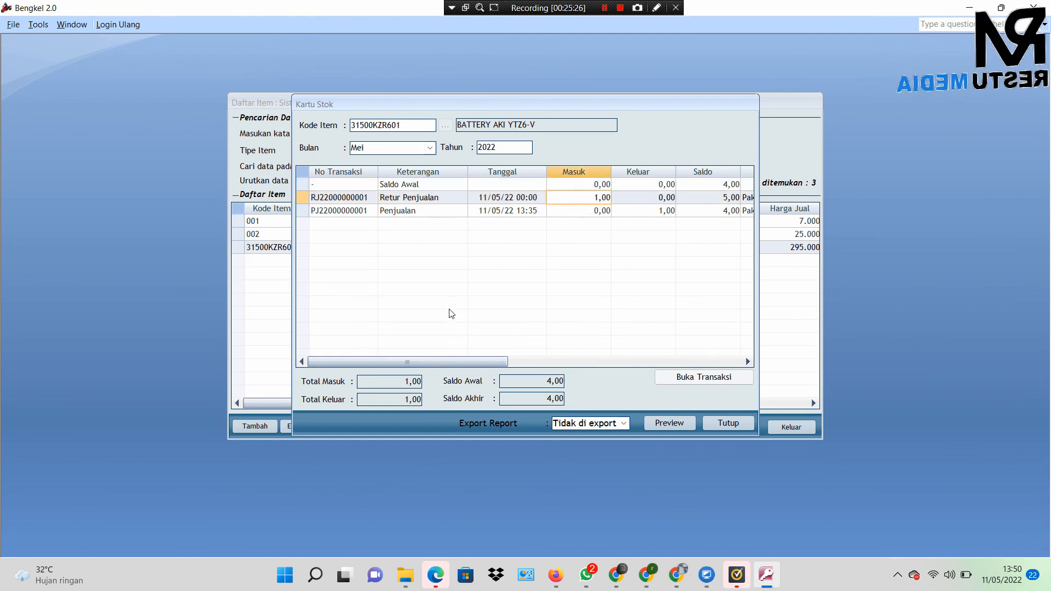
drag(439, 362, 505, 360)
click(553, 200)
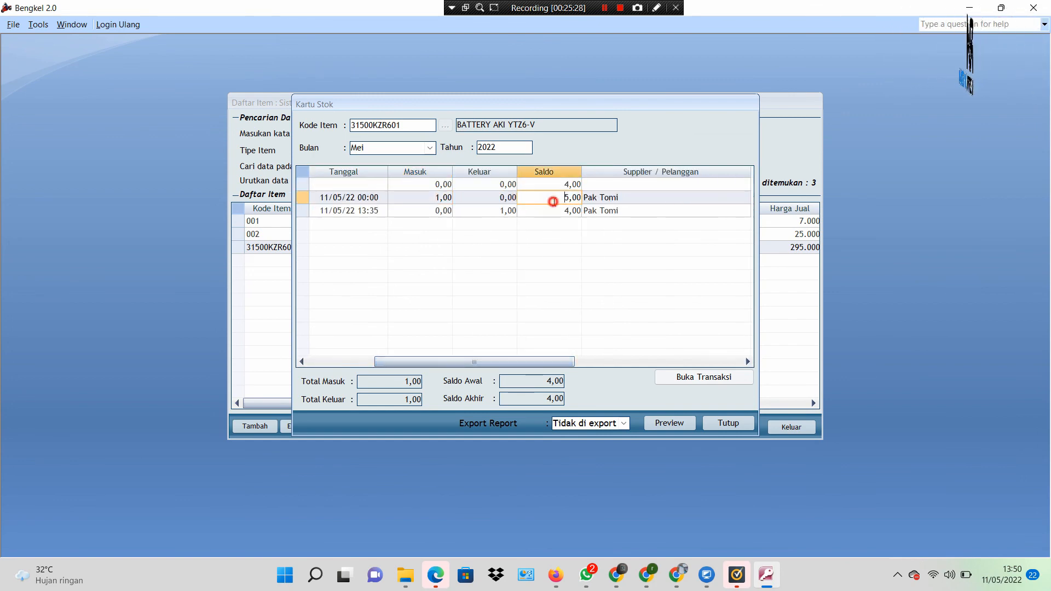
key(Down)
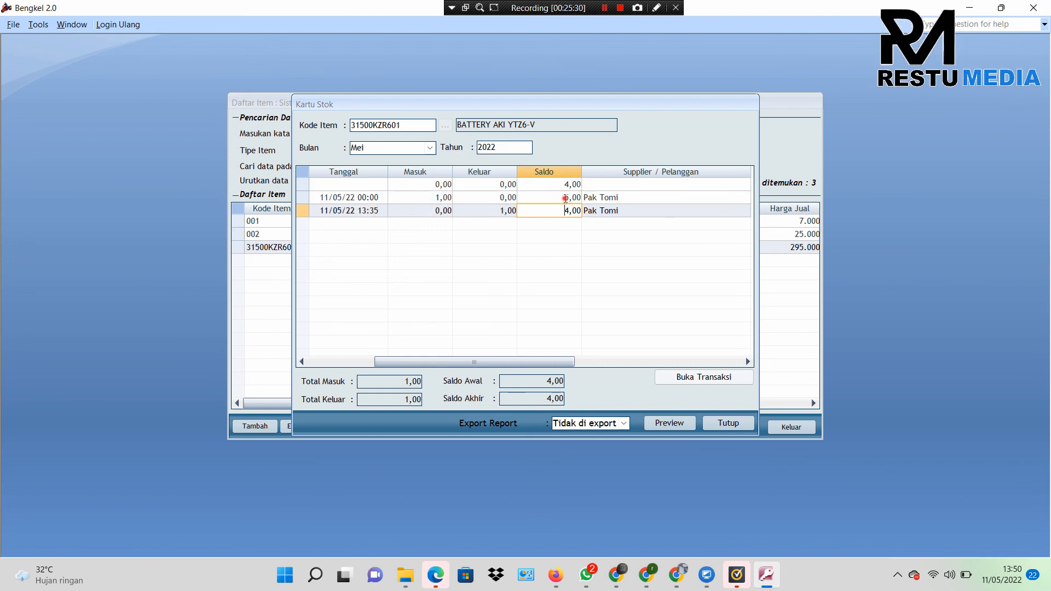
click(566, 199)
click(714, 423)
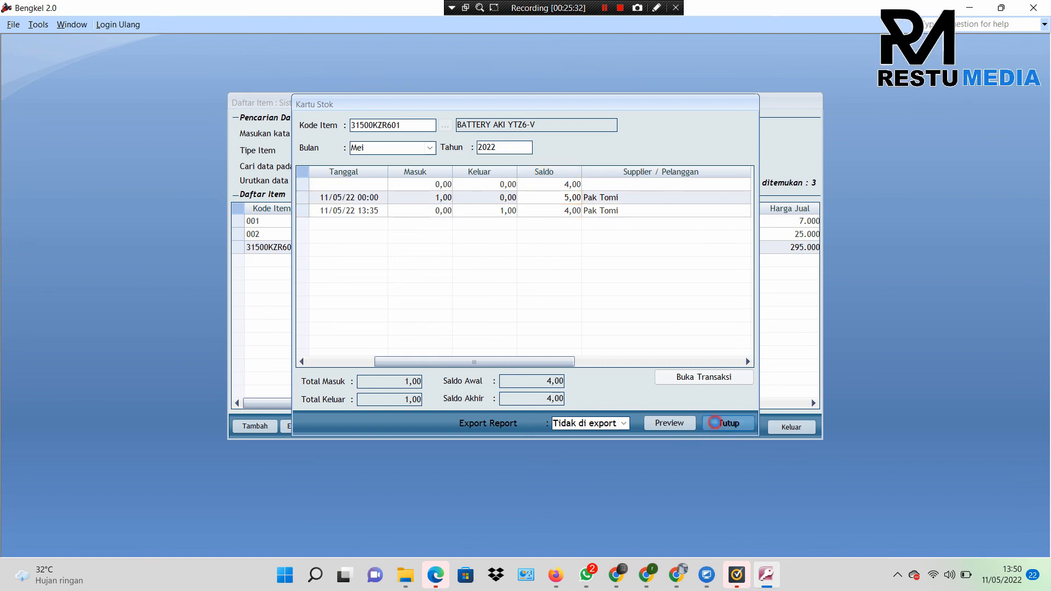
click(573, 249)
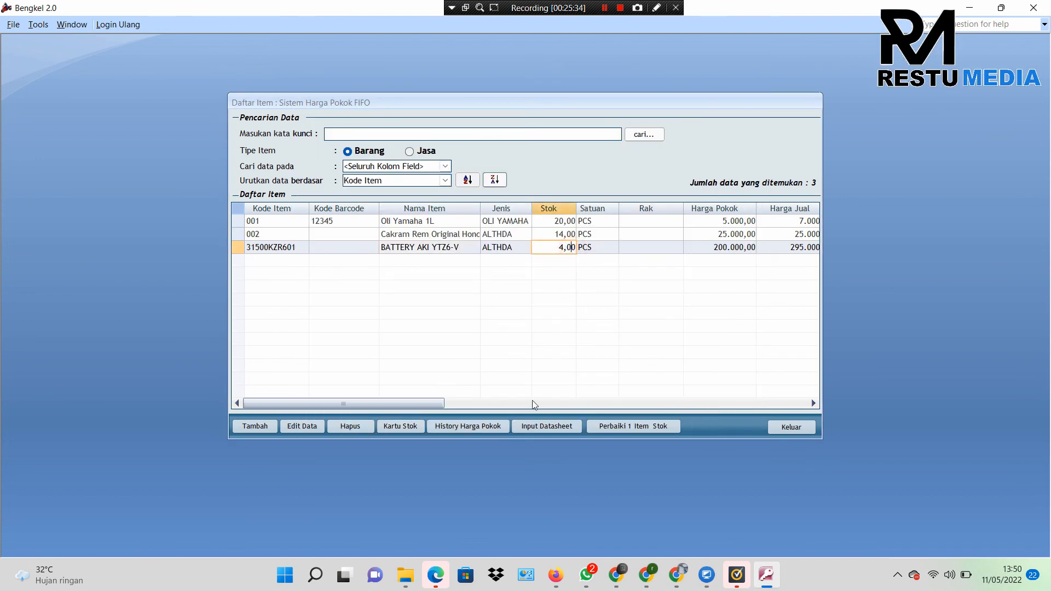
Step: Recalculate the battery's stock balance and acknowledge the success message
click(619, 428)
click(635, 335)
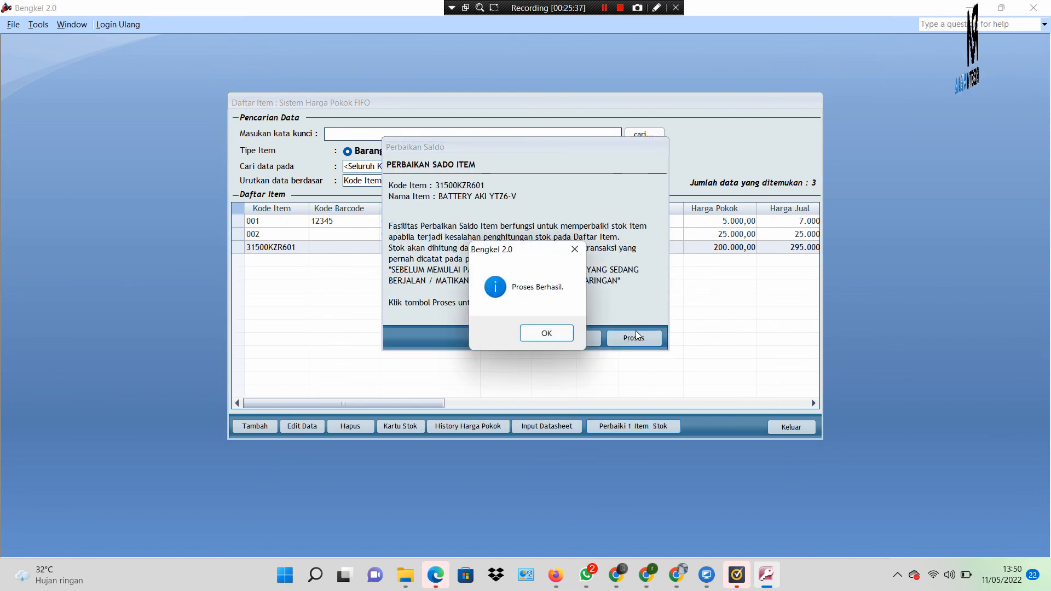
click(546, 332)
Step: Reopen the BATTERY AKI YTZ6-V stock card from its row in the item list
click(496, 249)
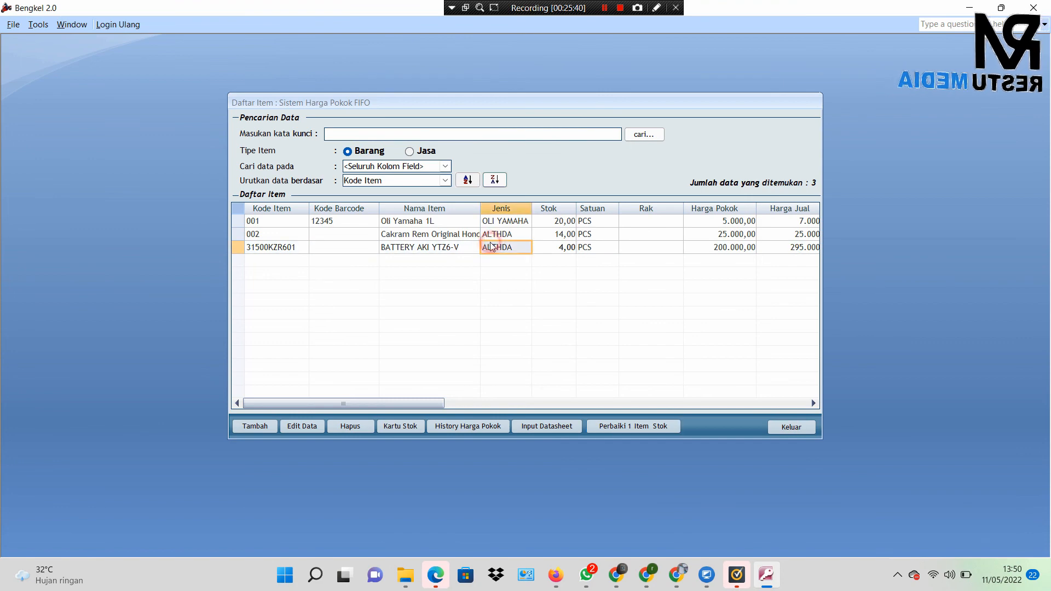
click(421, 249)
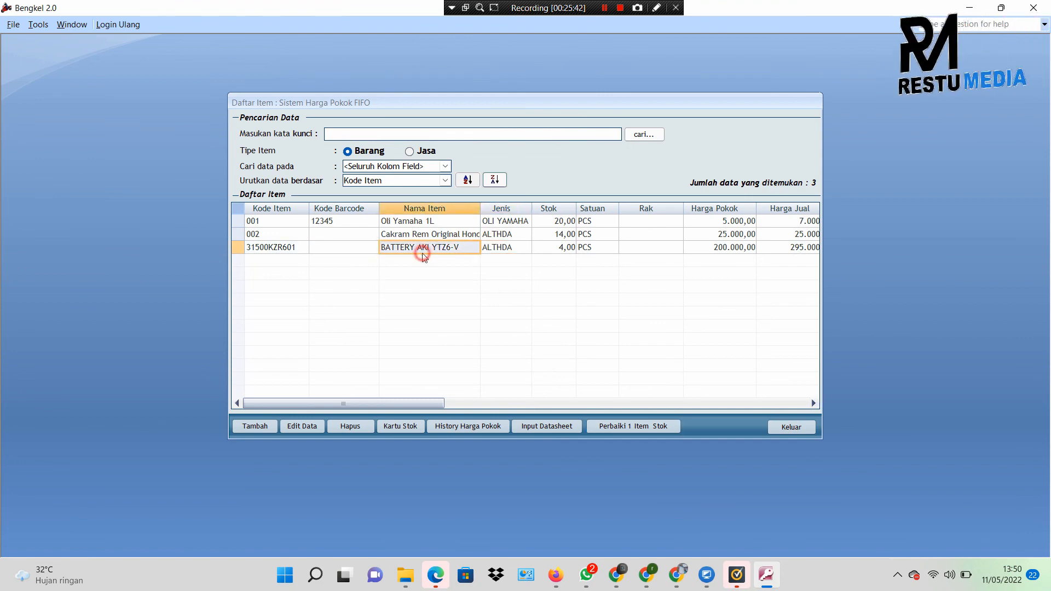
click(400, 426)
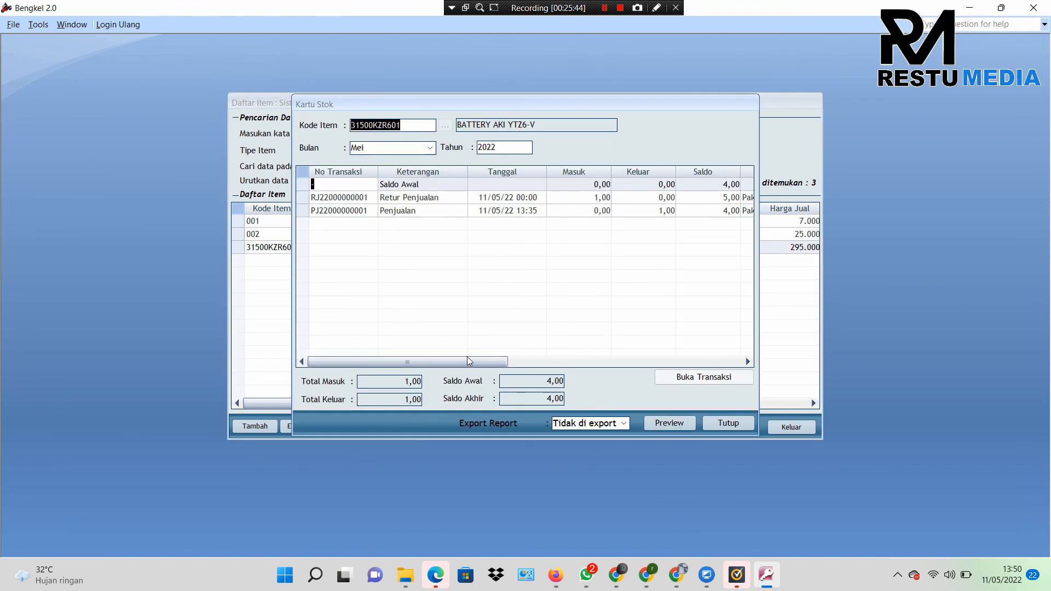
drag(465, 356, 492, 365)
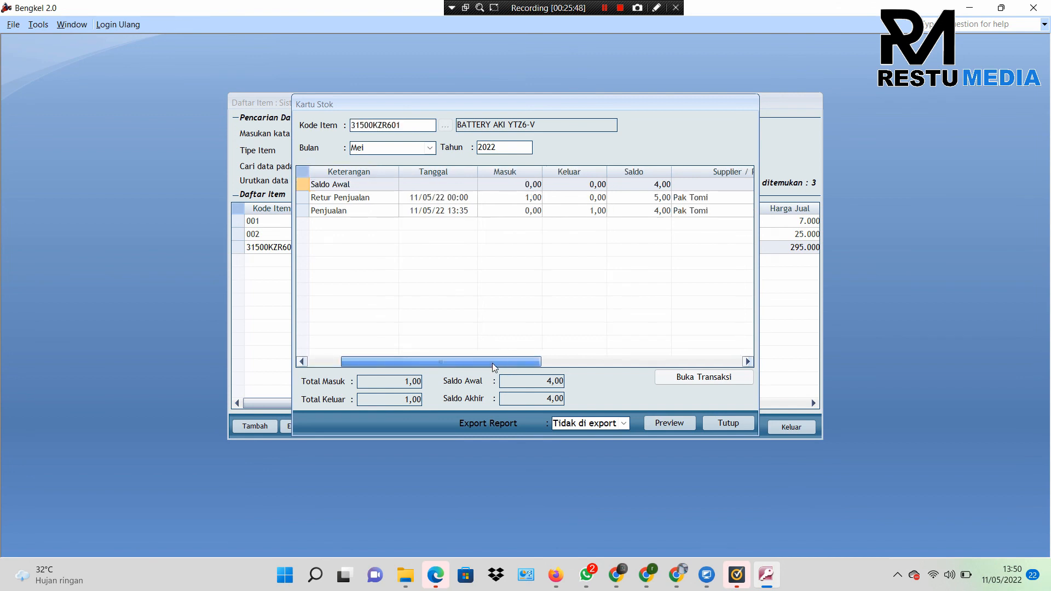
mouse_move(492, 363)
mouse_down()
mouse_move(464, 362)
mouse_move(504, 362)
mouse_up()
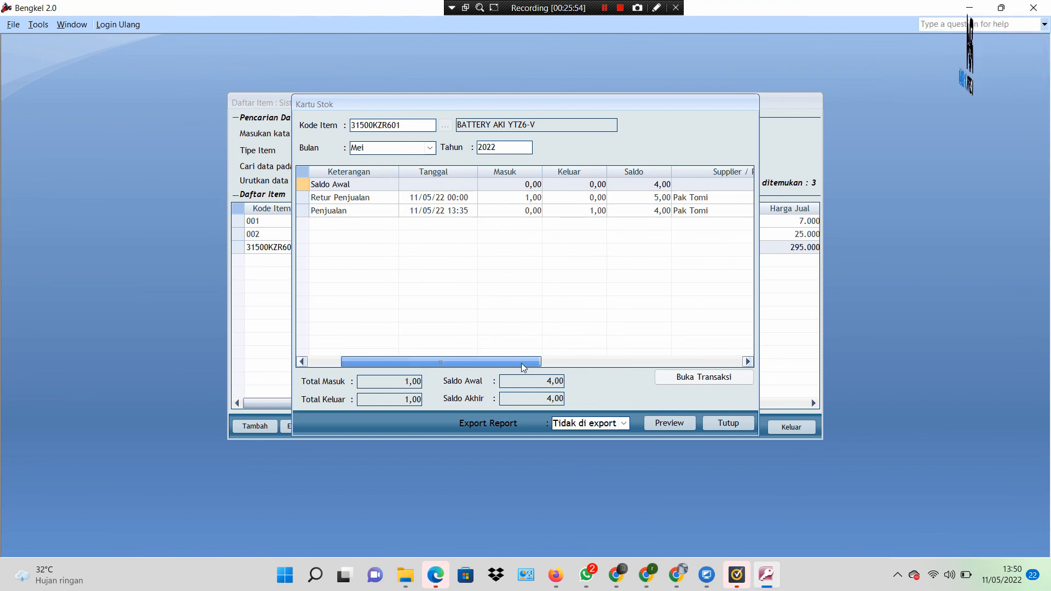
drag(510, 363, 464, 362)
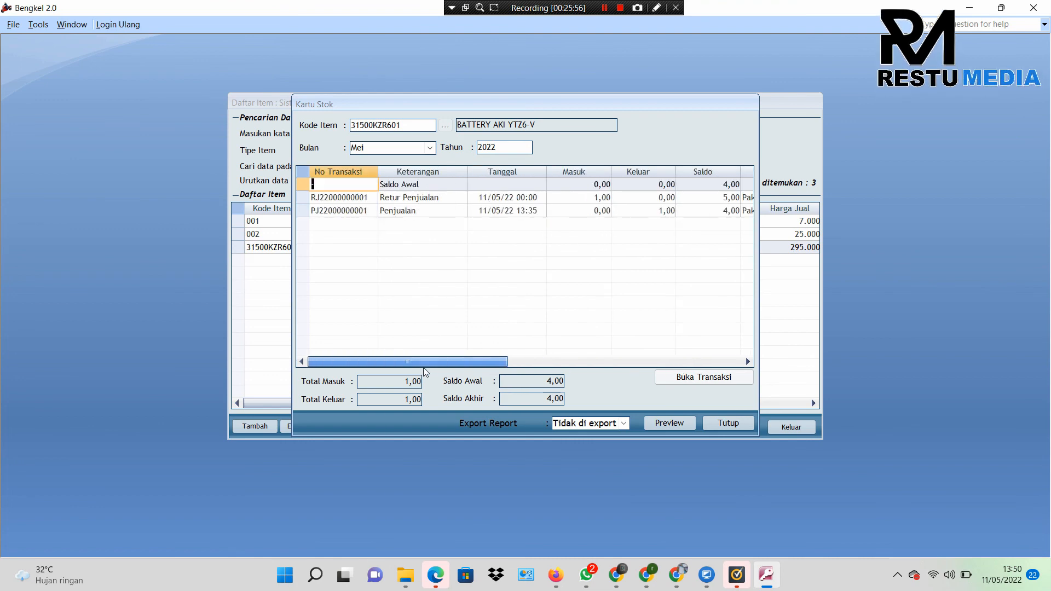
click(688, 205)
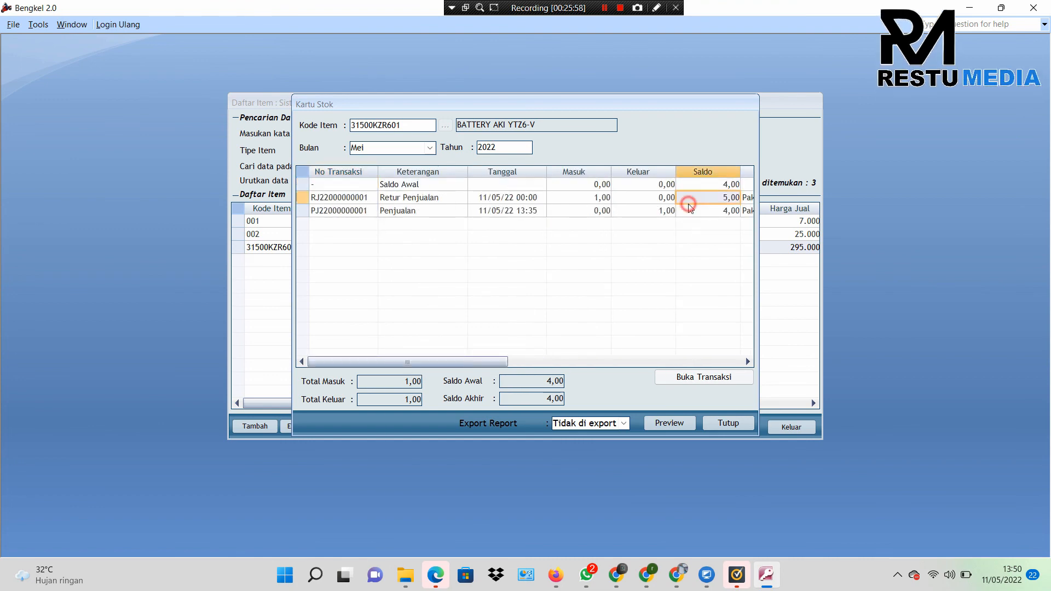
click(591, 200)
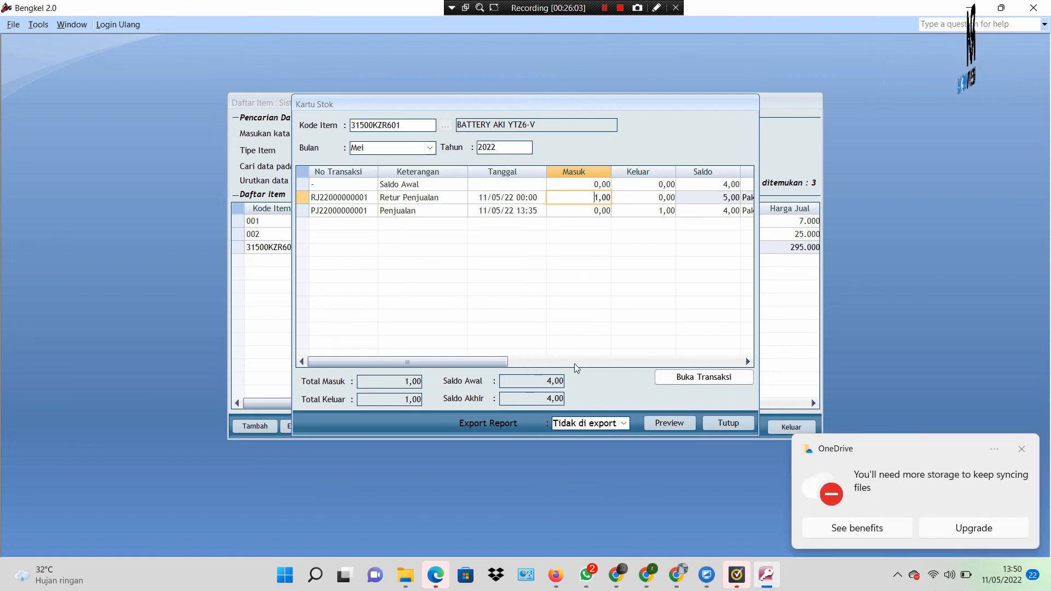
click(717, 198)
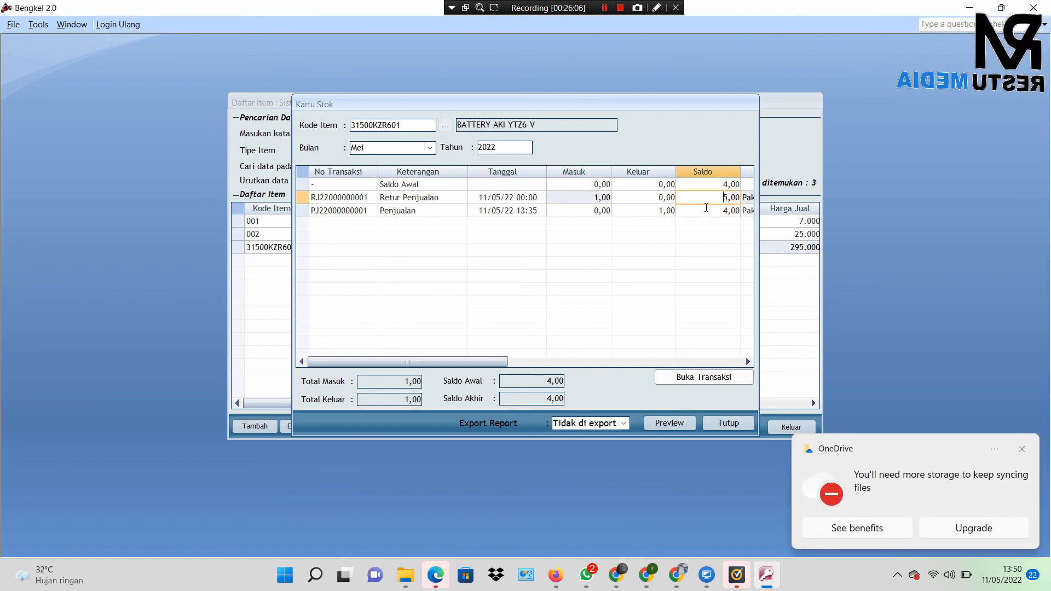
mouse_move(402, 360)
mouse_down()
mouse_move(583, 354)
mouse_move(388, 362)
mouse_up()
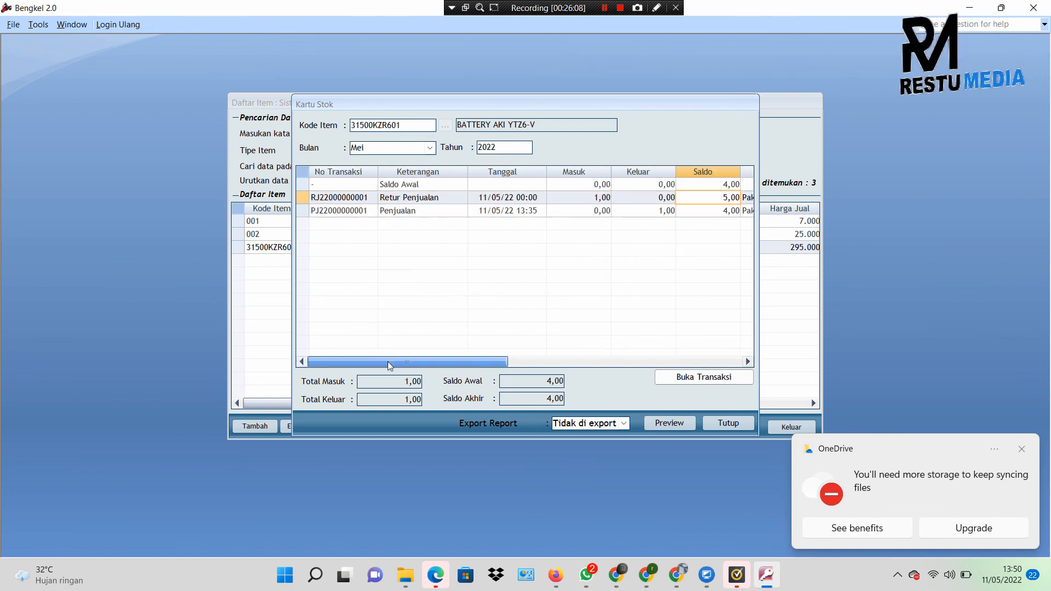
click(713, 422)
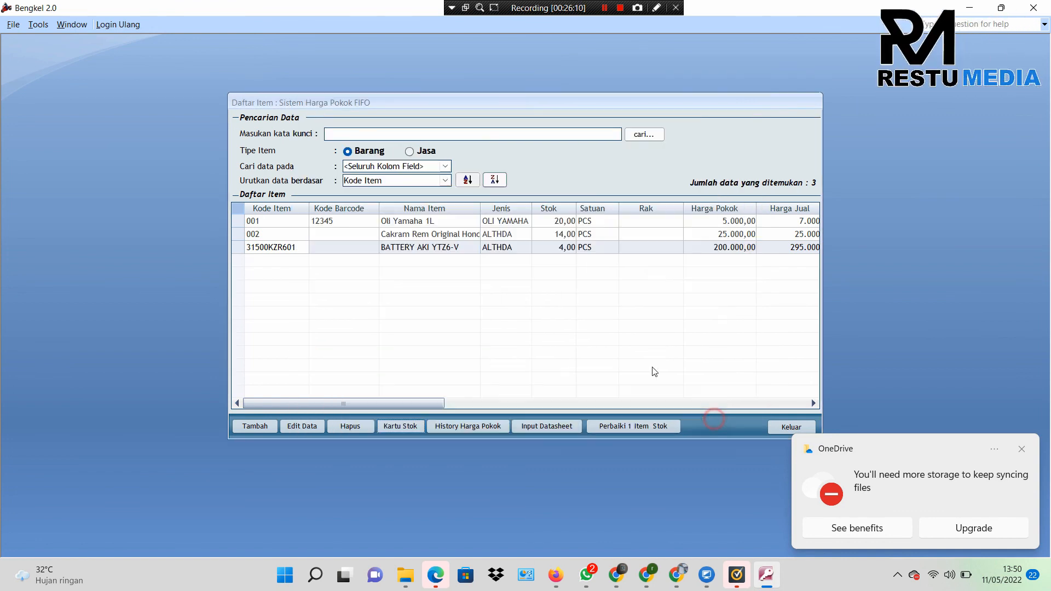
Step: Confirm the battery's stock of 4 without repairing it, then leave the item list for the Penjualan panel
click(585, 249)
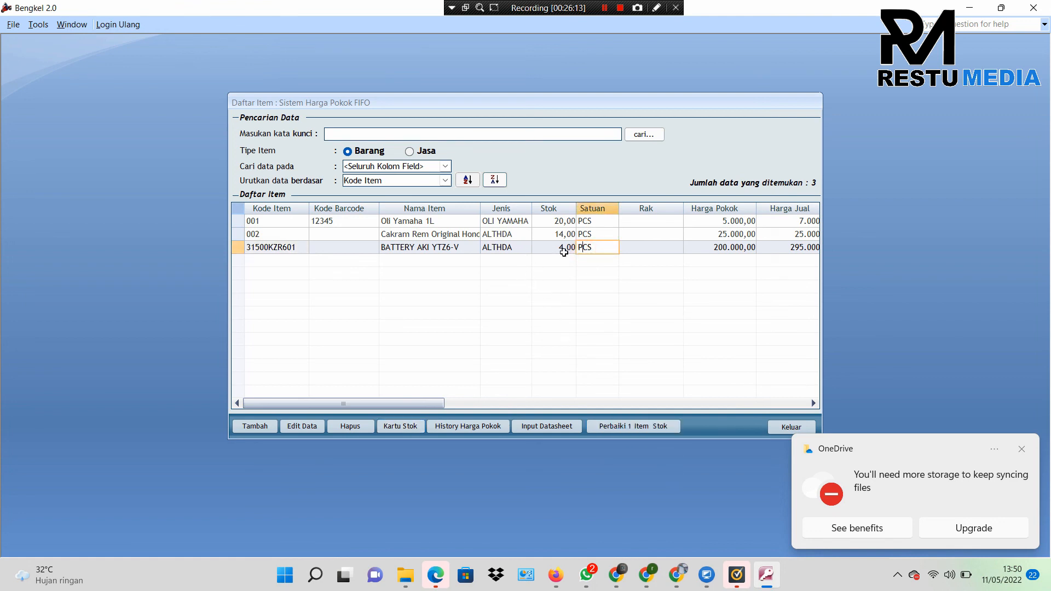
click(565, 250)
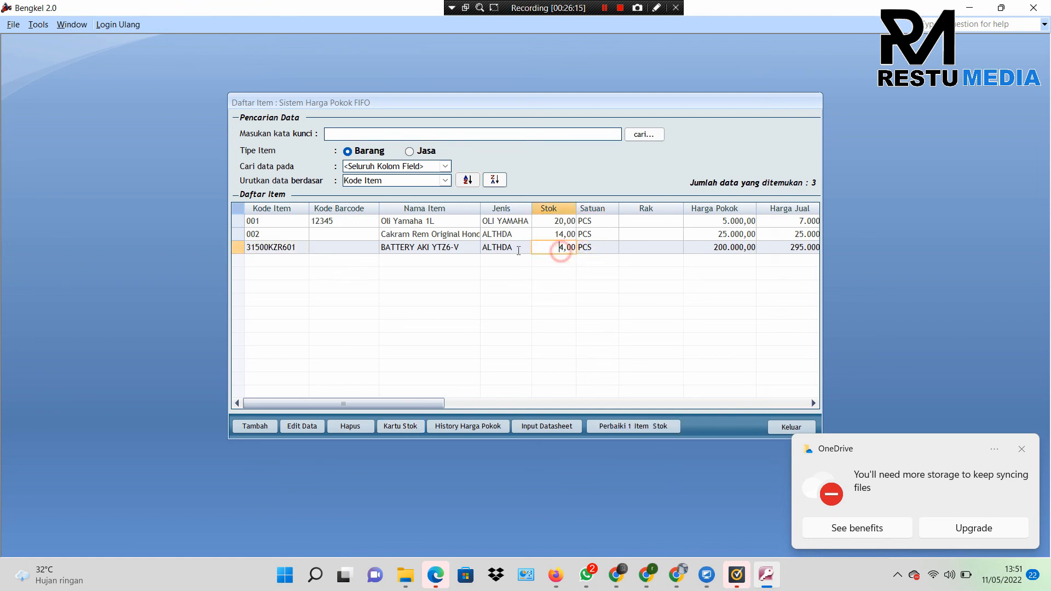
click(573, 246)
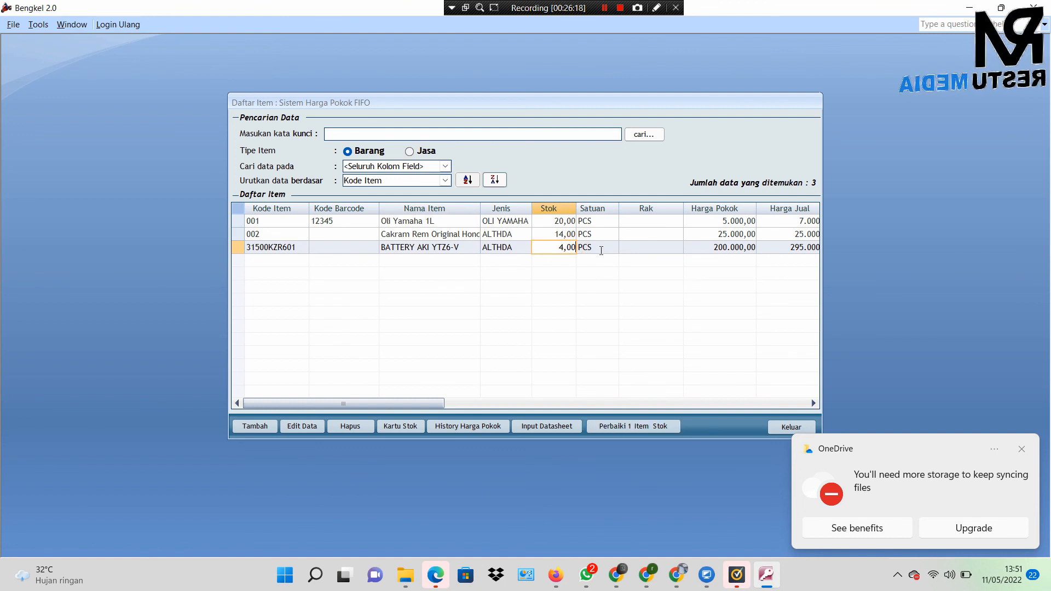
click(634, 426)
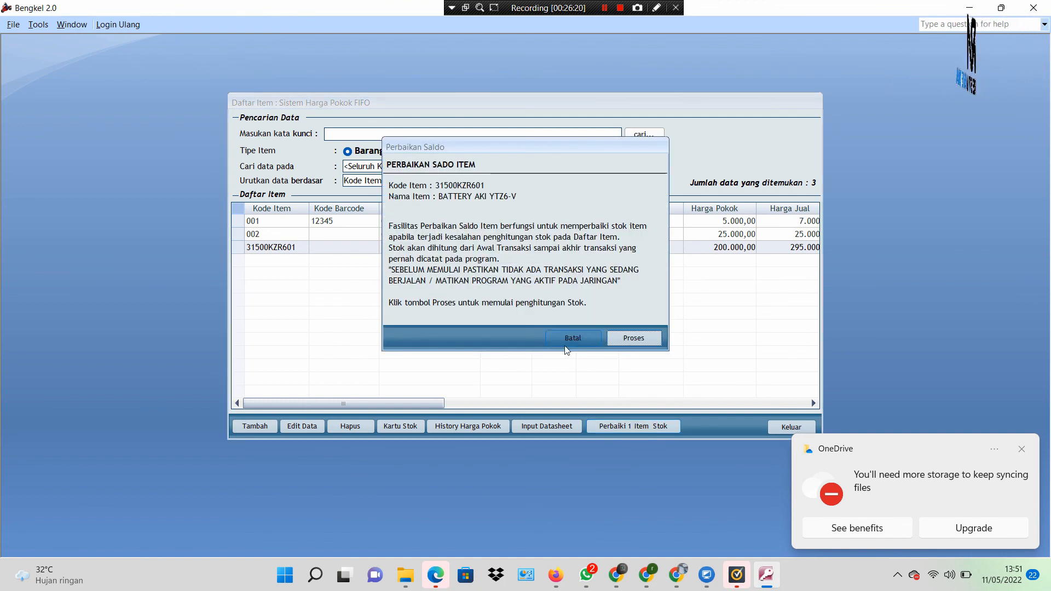
click(575, 341)
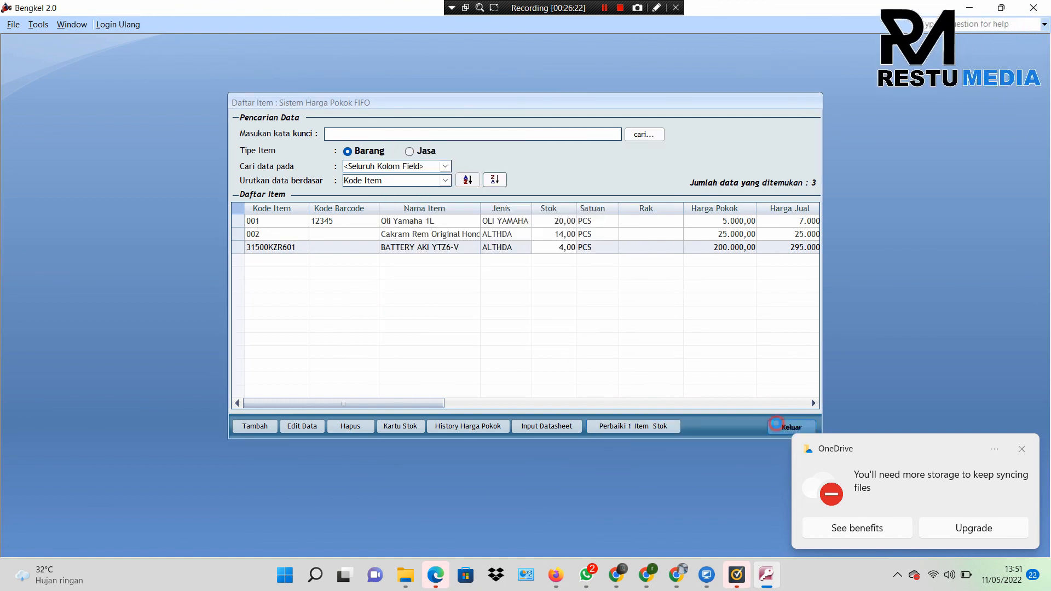
click(788, 428)
click(495, 405)
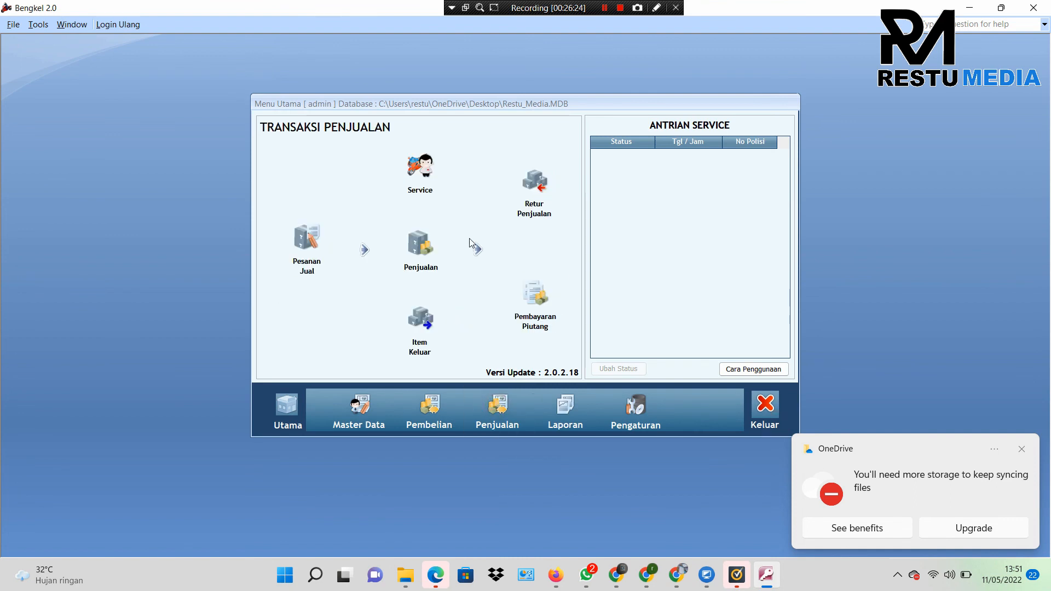